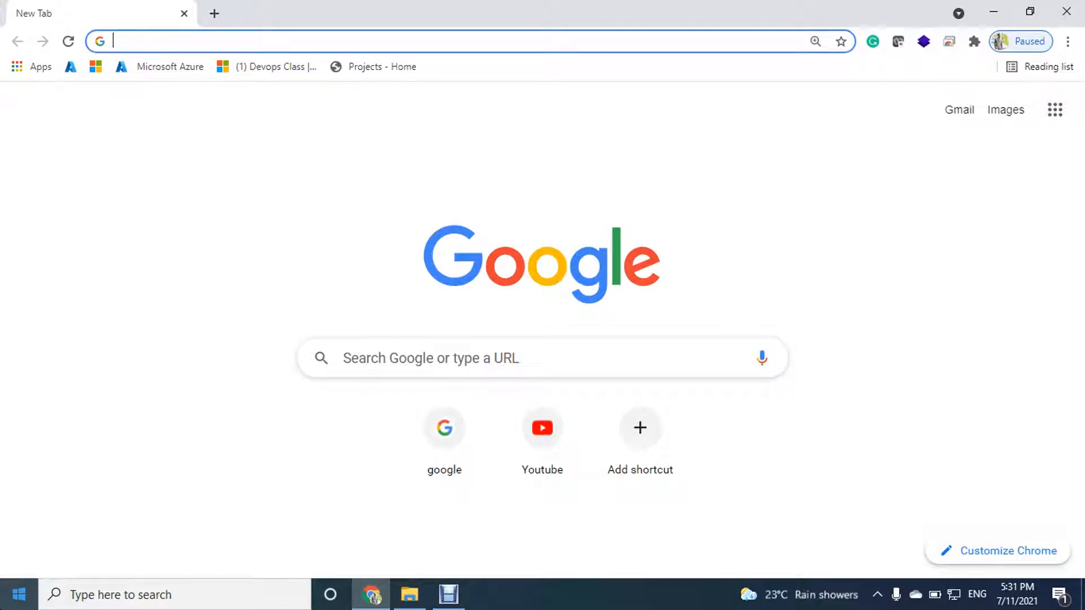
Go to portal.azure.com and choose the first saved Microsoft account for sign-in.
{"action": "type", "text": "portal.azure.com"}
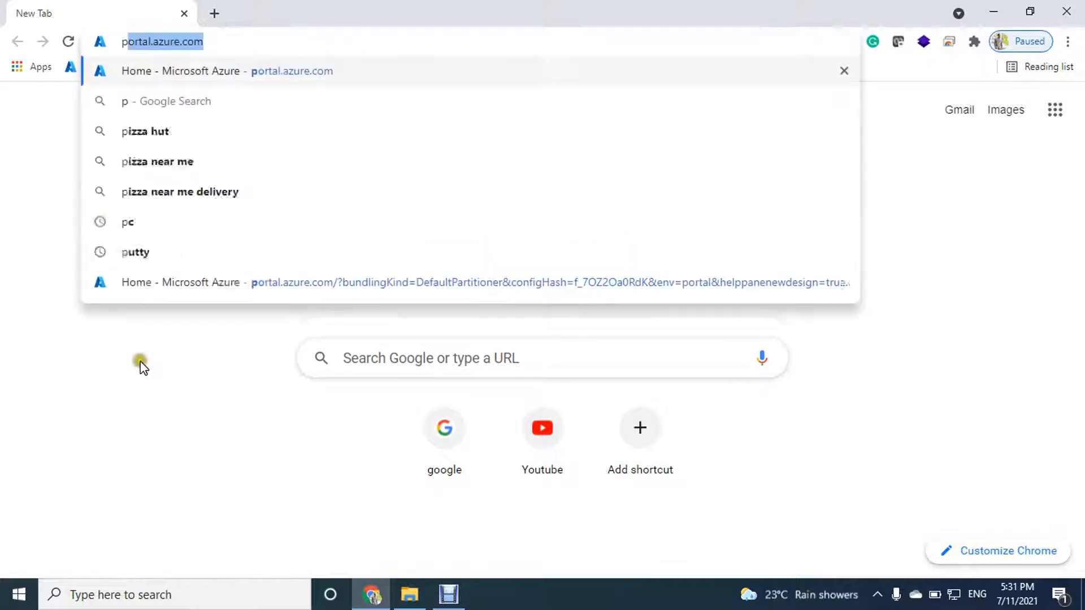
{"action": "key", "text": "Right"}
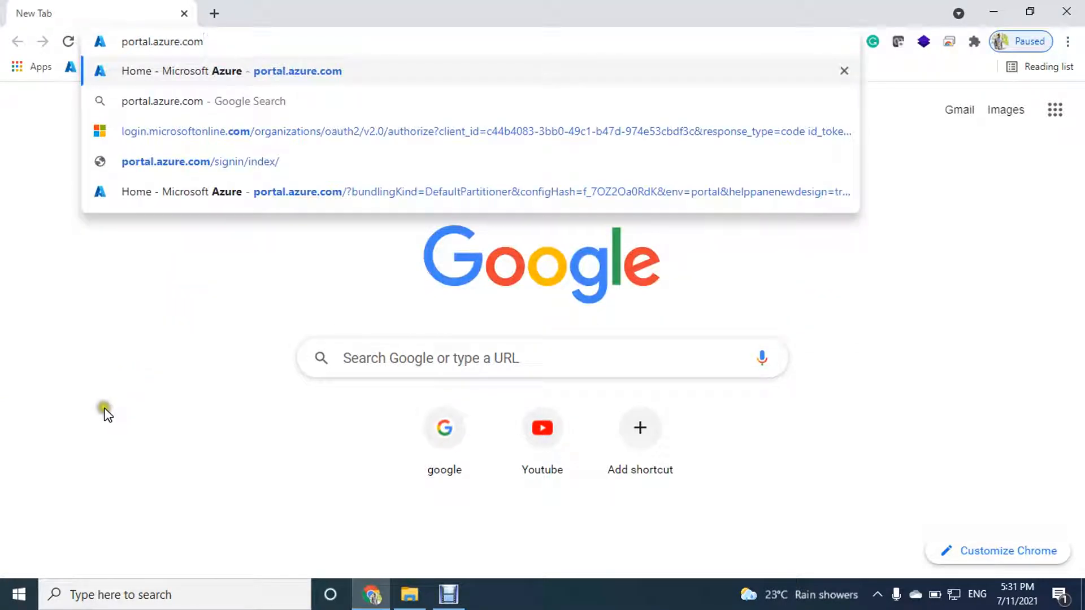
{"action": "key", "text": "Return"}
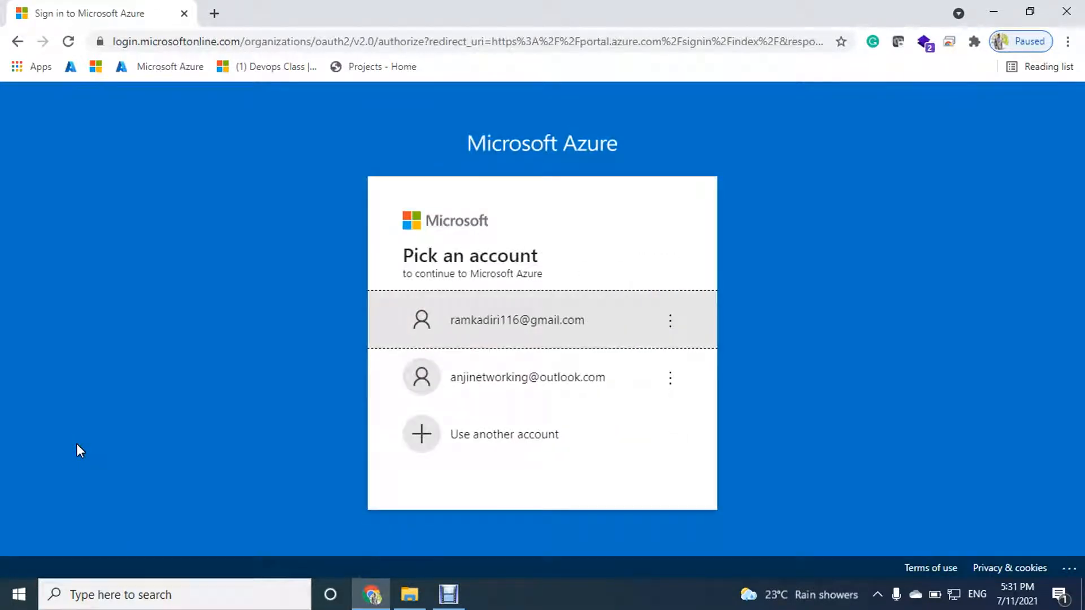
{"action": "left_click", "coordinate": [421, 334]}
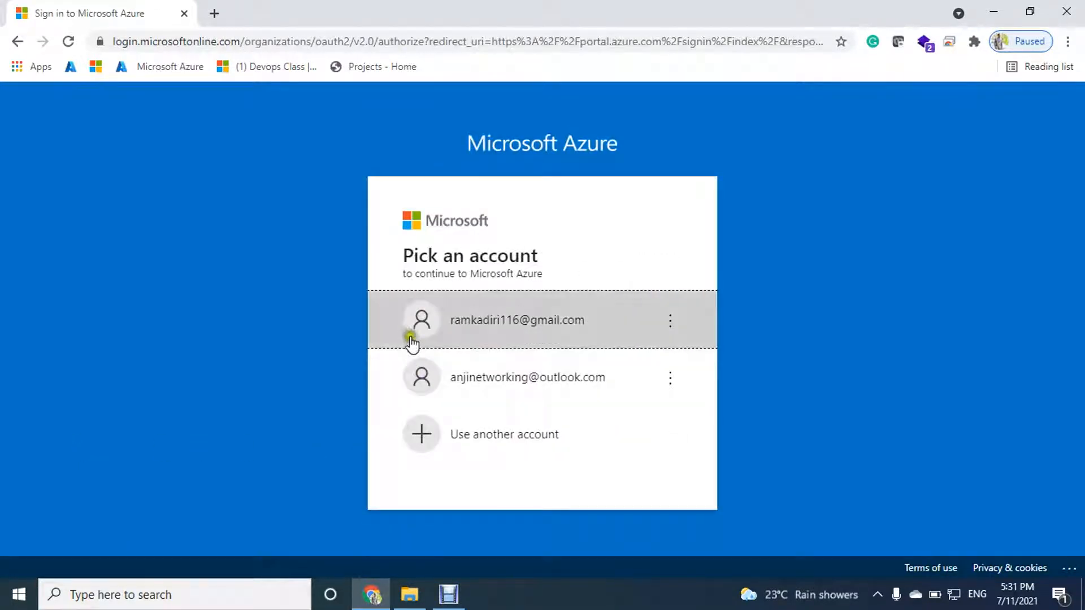
{"action": "left_click", "coordinate": [444, 331]}
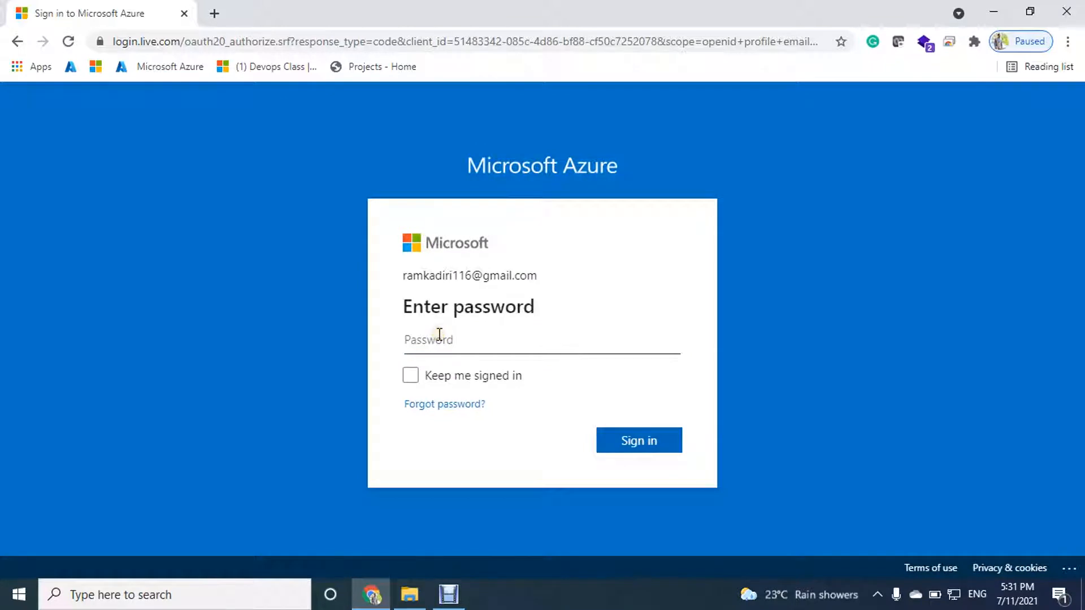
Enter the account password and sign in to Microsoft Azure.
{"action": "left_click", "coordinate": [426, 340]}
{"action": "type", "text": "•••••"}
{"action": "key", "text": "BackSpace"}
{"action": "key", "text": "BackSpace"}
{"action": "key", "text": "BackSpace"}
{"action": "key", "text": "BackSpace"}
{"action": "key", "text": "BackSpace"}
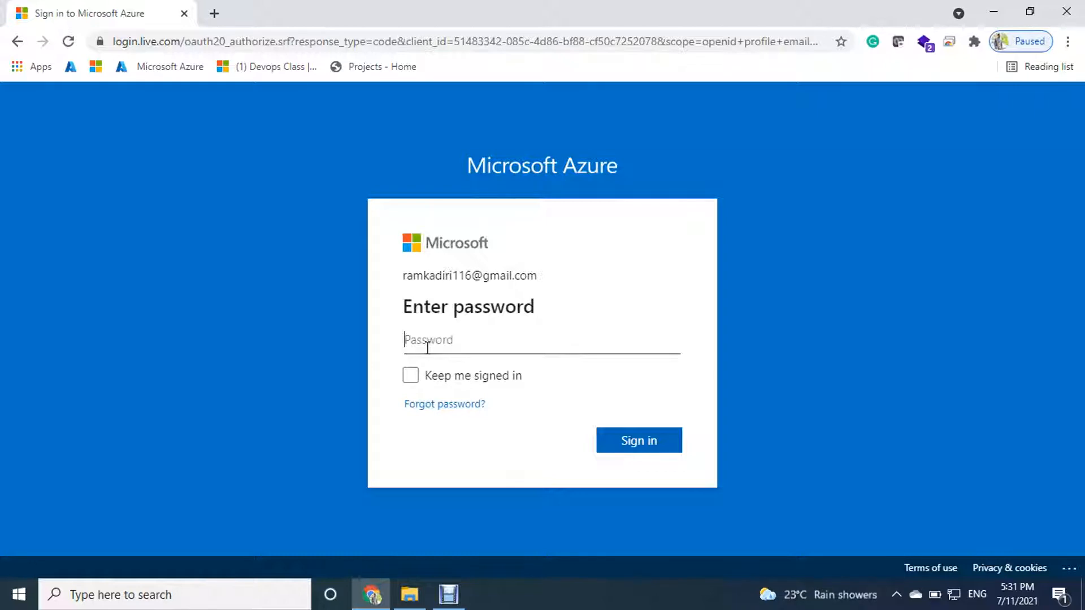
{"action": "type", "text": "•••••••••"}
{"action": "left_click", "coordinate": [634, 451]}
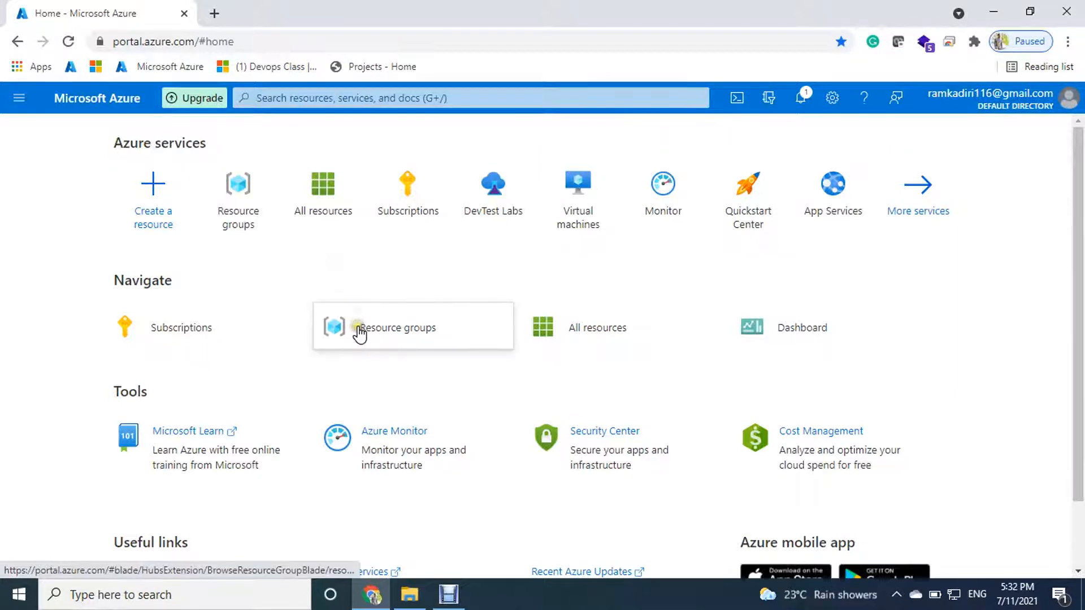
Start creating a resource group under the Free Trial subscription and name it Dev.
{"action": "mouse_move", "coordinate": [358, 332]}
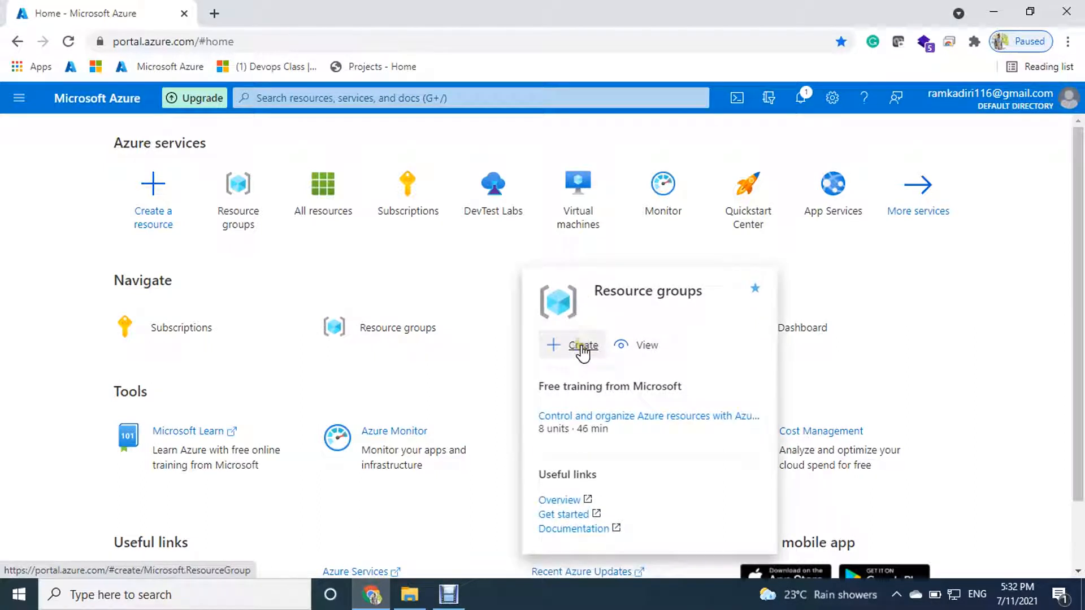
{"action": "left_click", "coordinate": [582, 346]}
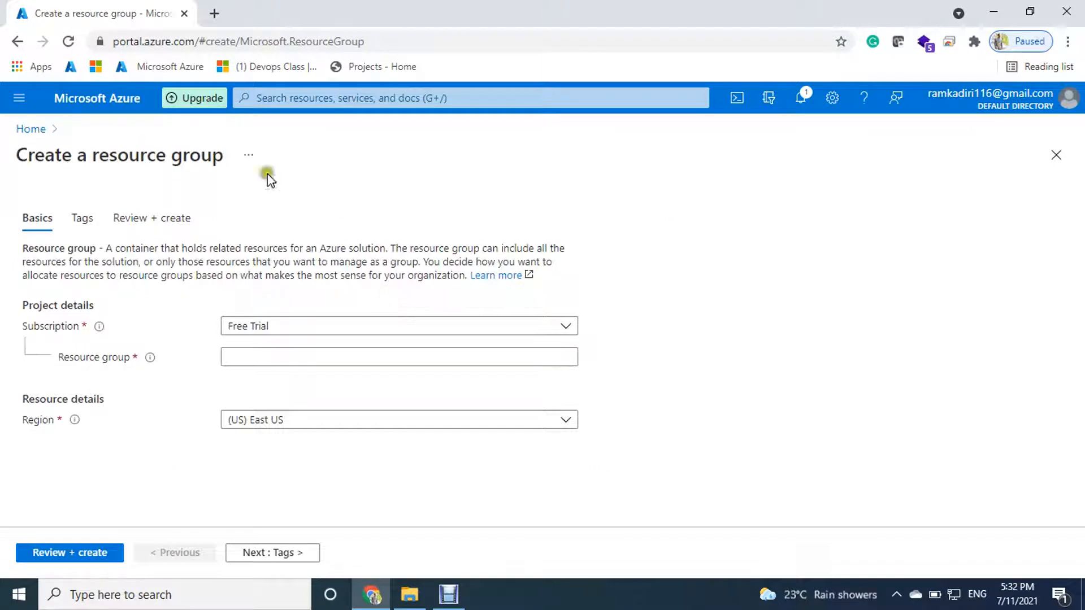
{"action": "left_click_drag", "start_coordinate": [17, 155], "coordinate": [213, 161]}
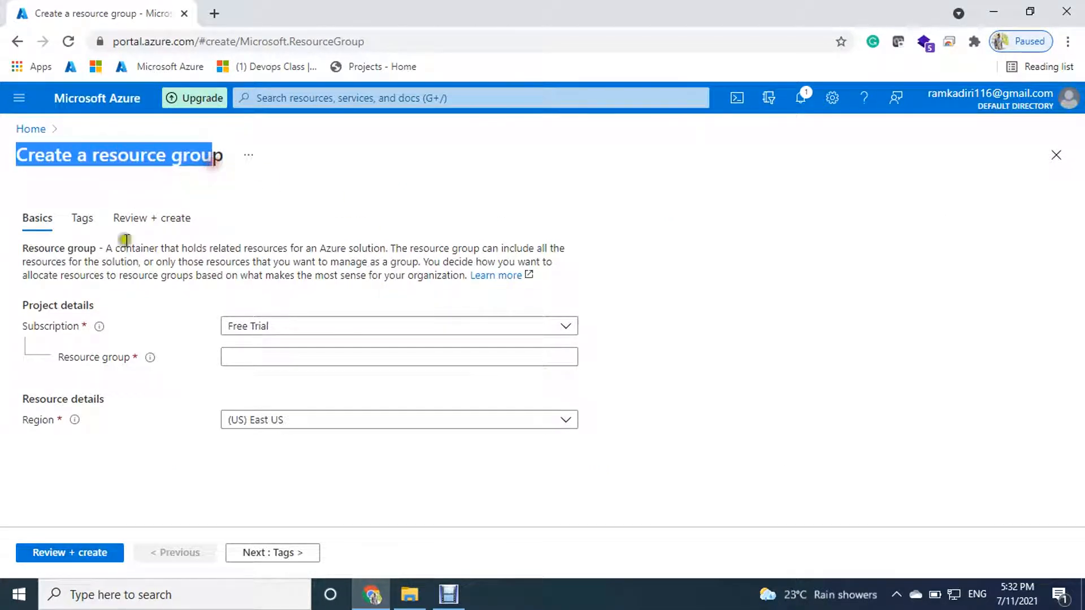
{"action": "left_click", "coordinate": [287, 358]}
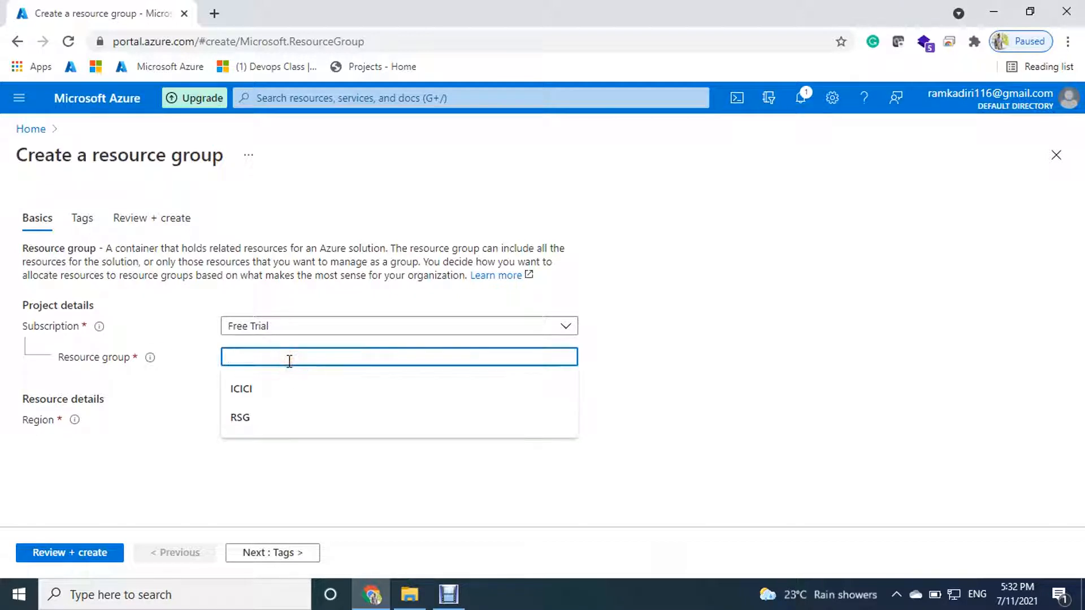
{"action": "left_click", "coordinate": [290, 360]}
{"action": "type", "text": "Dev"}
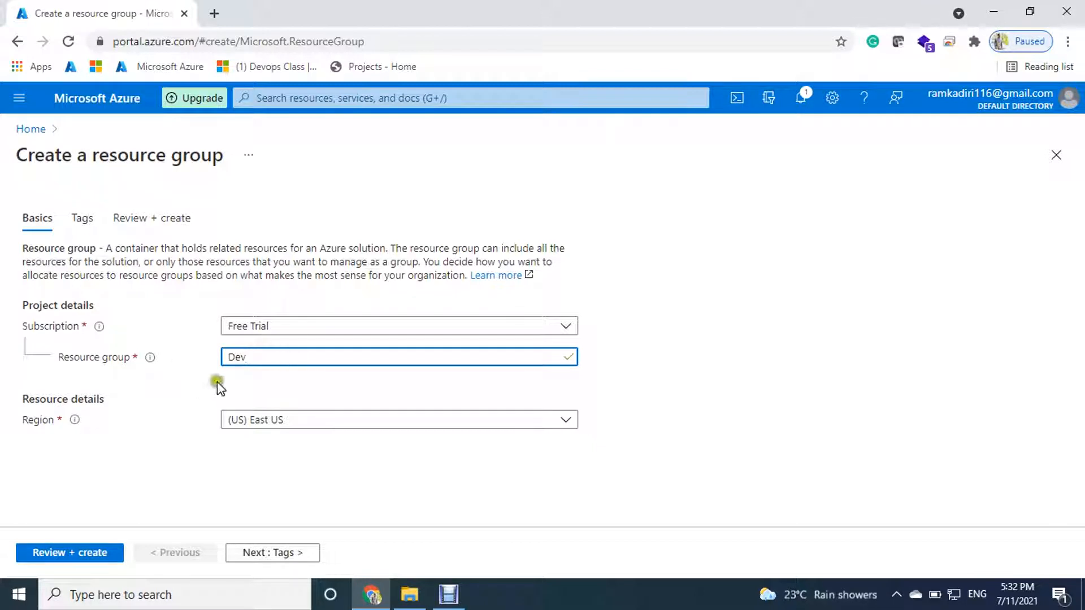
{"action": "left_click_drag", "start_coordinate": [249, 356], "coordinate": [226, 356]}
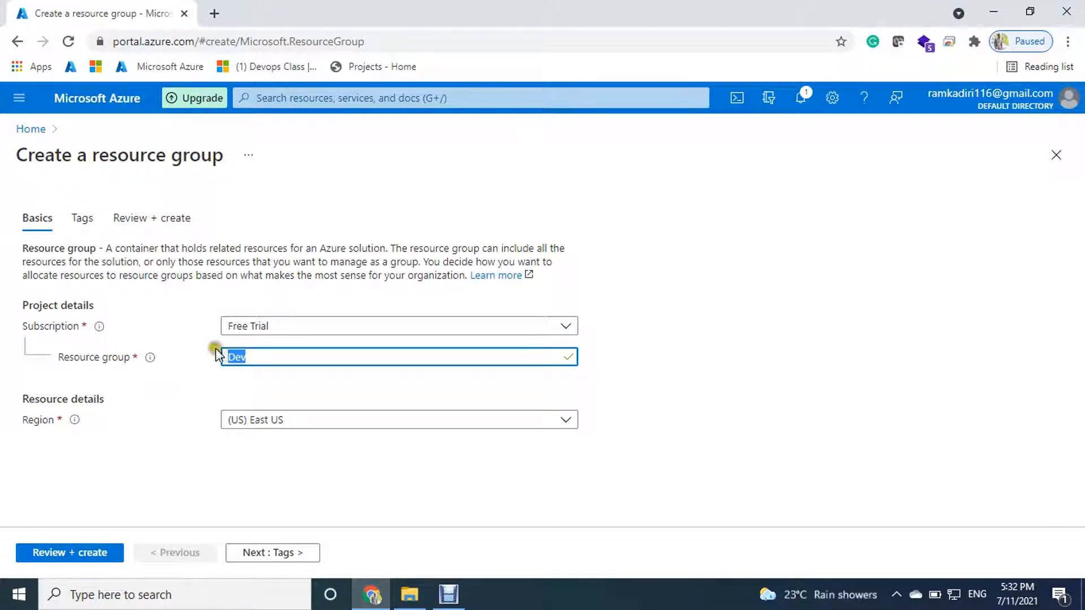
{"action": "left_click", "coordinate": [26, 327]}
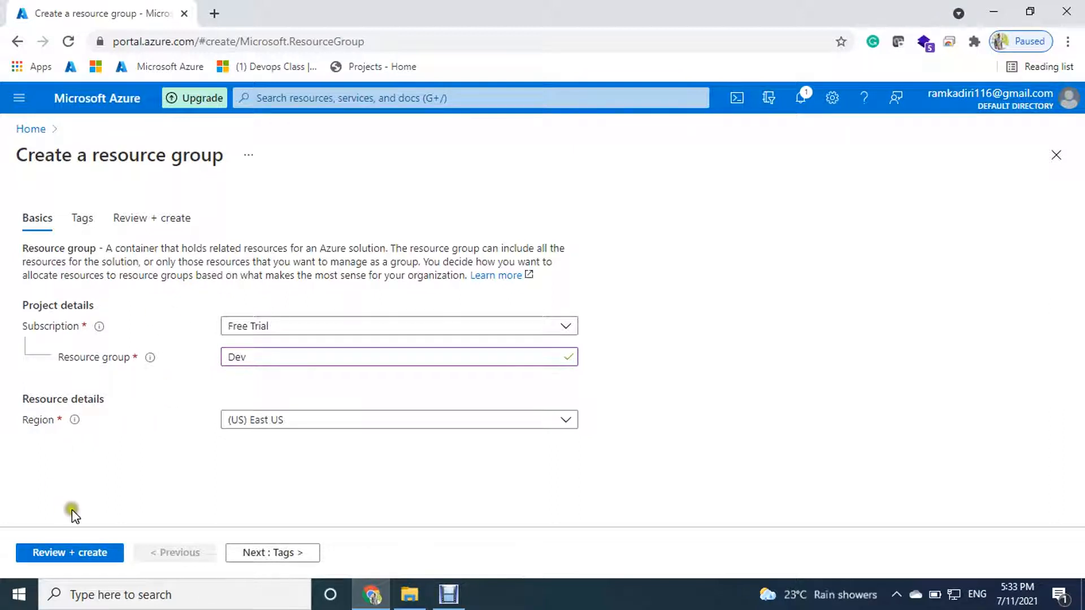
Review and create the Dev resource group, and open its overview page.
{"action": "left_click", "coordinate": [73, 552]}
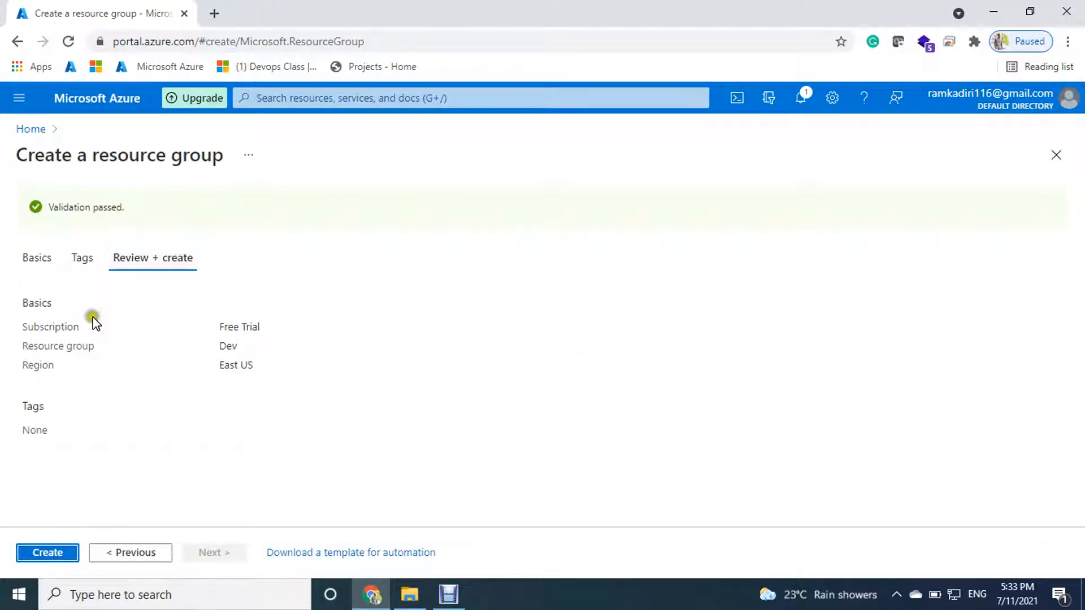
{"action": "left_click", "coordinate": [55, 551]}
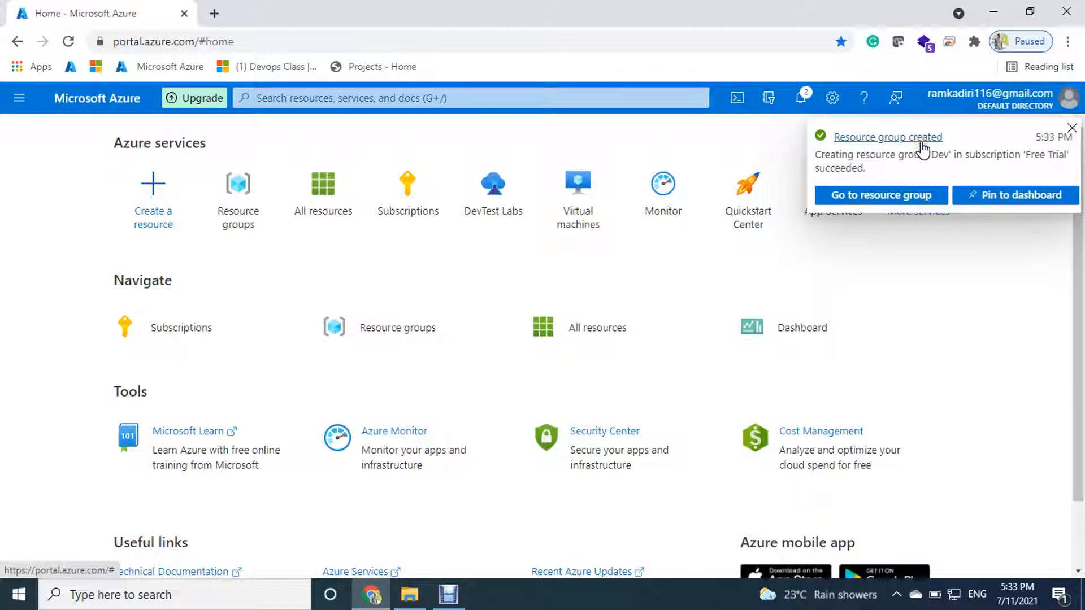
{"action": "left_click", "coordinate": [855, 200]}
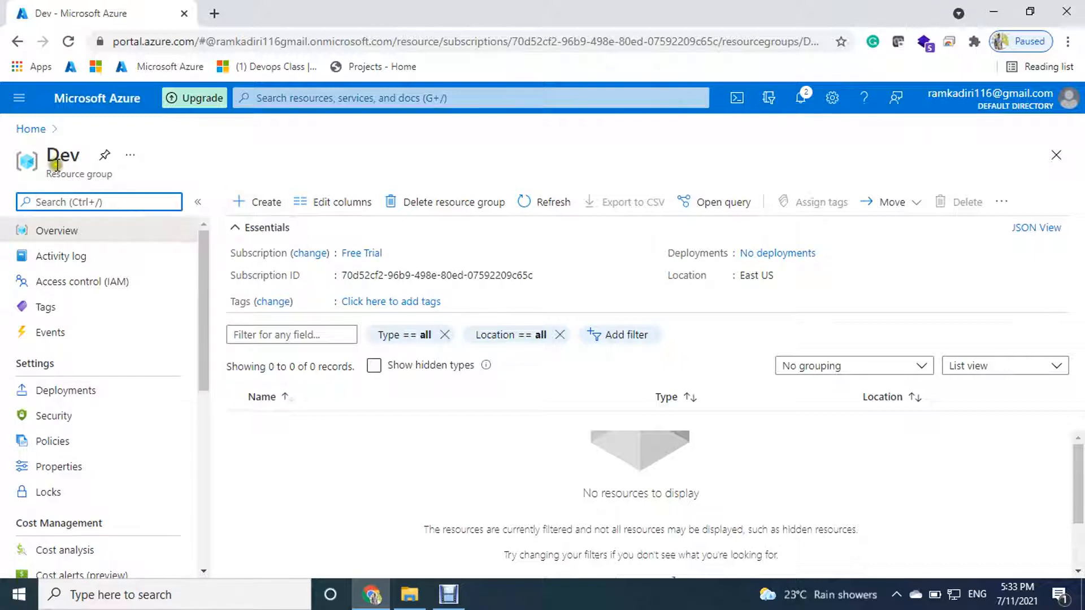
Start creating a resource inside the Dev resource group and browse the popular offers.
{"action": "left_click_drag", "start_coordinate": [47, 155], "coordinate": [80, 157]}
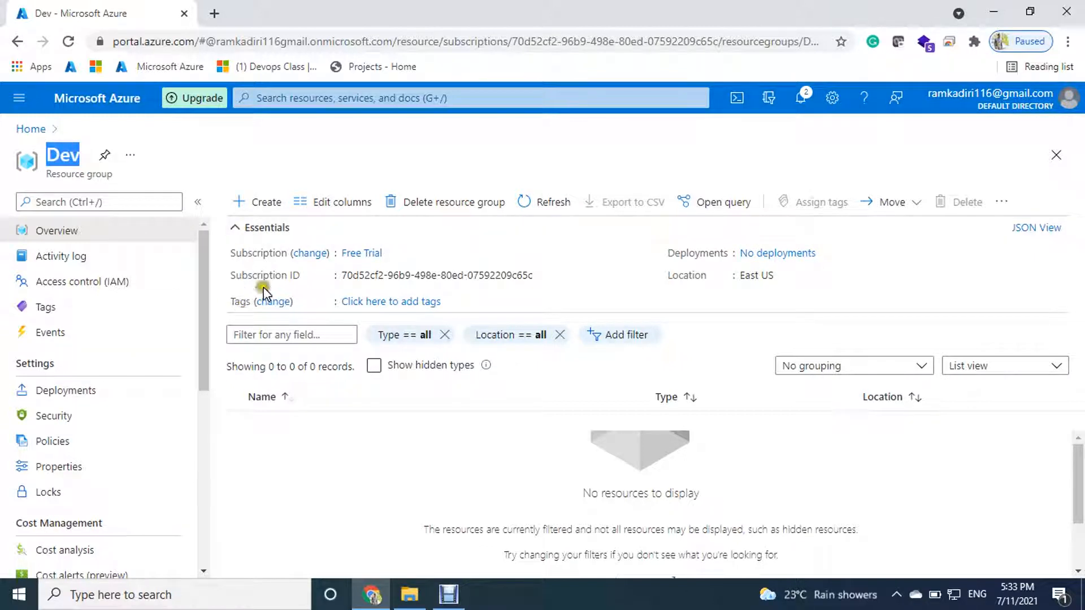
{"action": "left_click", "coordinate": [273, 201]}
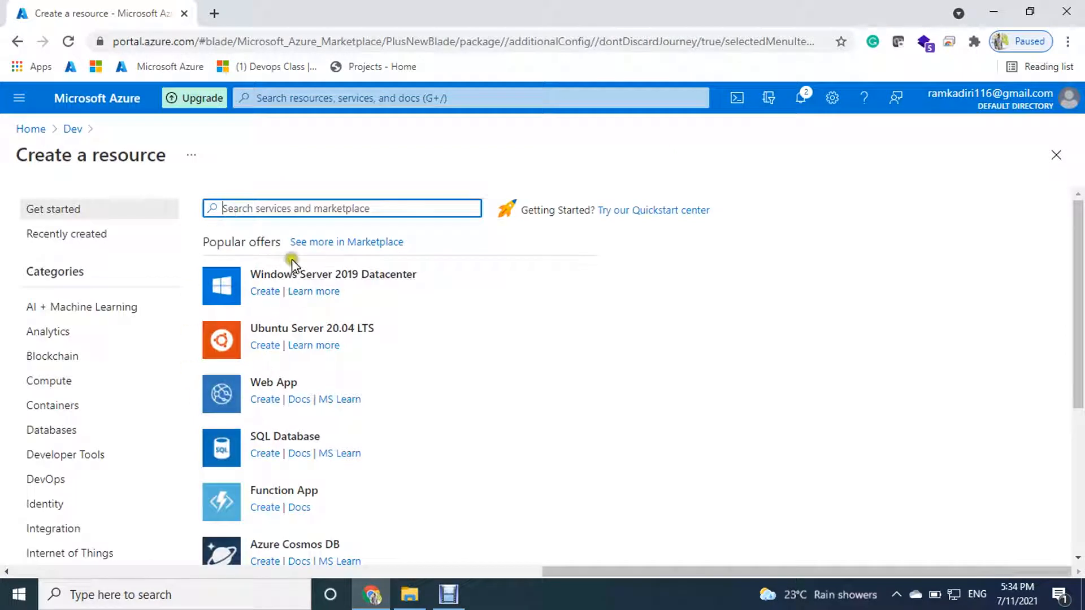
{"action": "scroll", "coordinate": [279, 457], "scroll_direction": "down", "scroll_amount": 1}
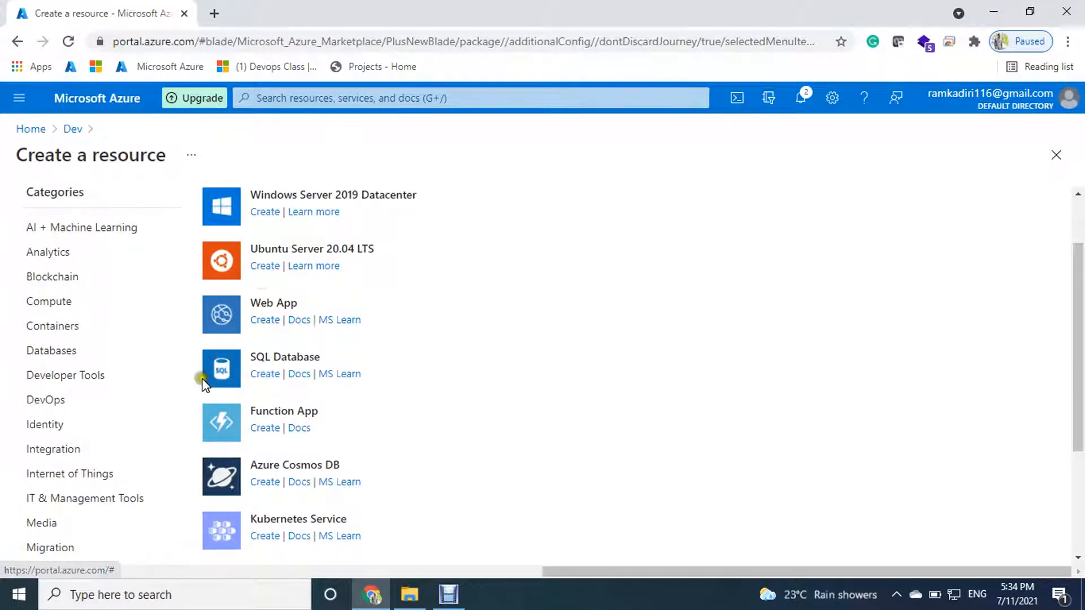
{"action": "left_click", "coordinate": [152, 444]}
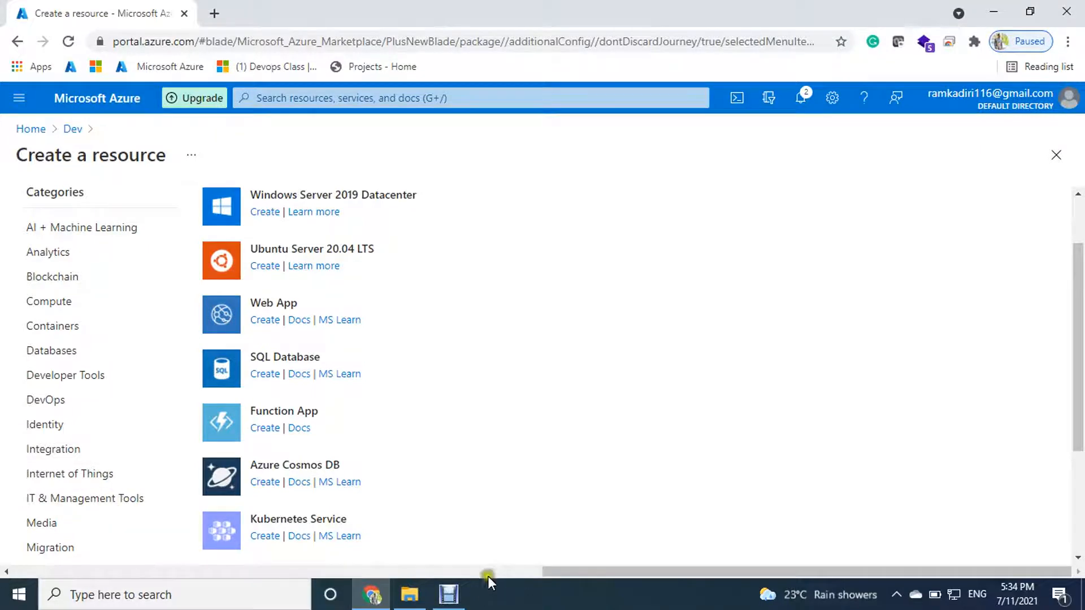
{"action": "left_click", "coordinate": [450, 592]}
{"action": "left_click", "coordinate": [13, 26]}
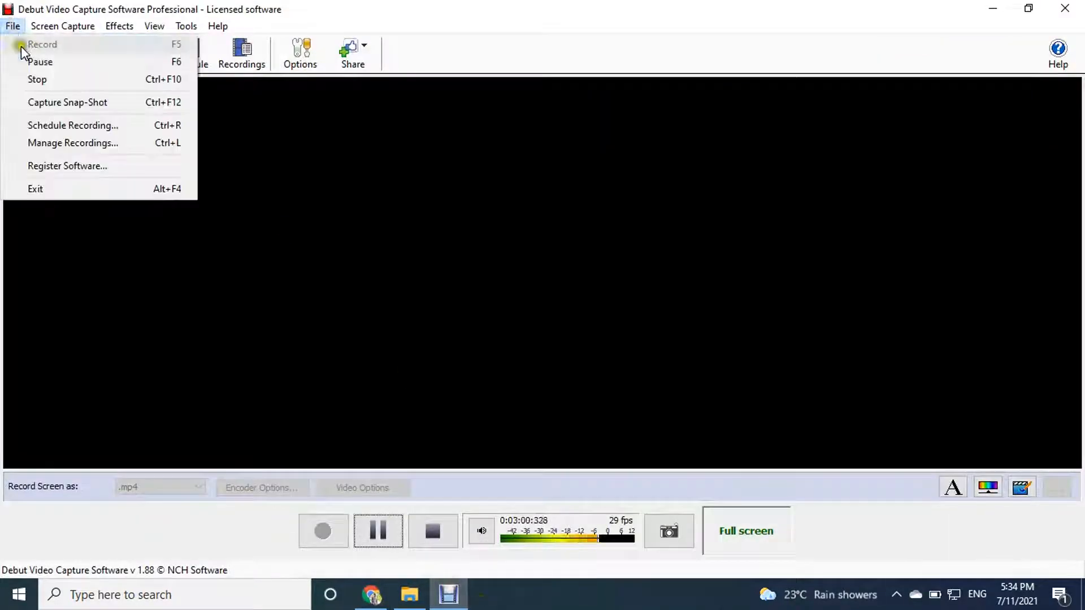
{"action": "left_click", "coordinate": [53, 79]}
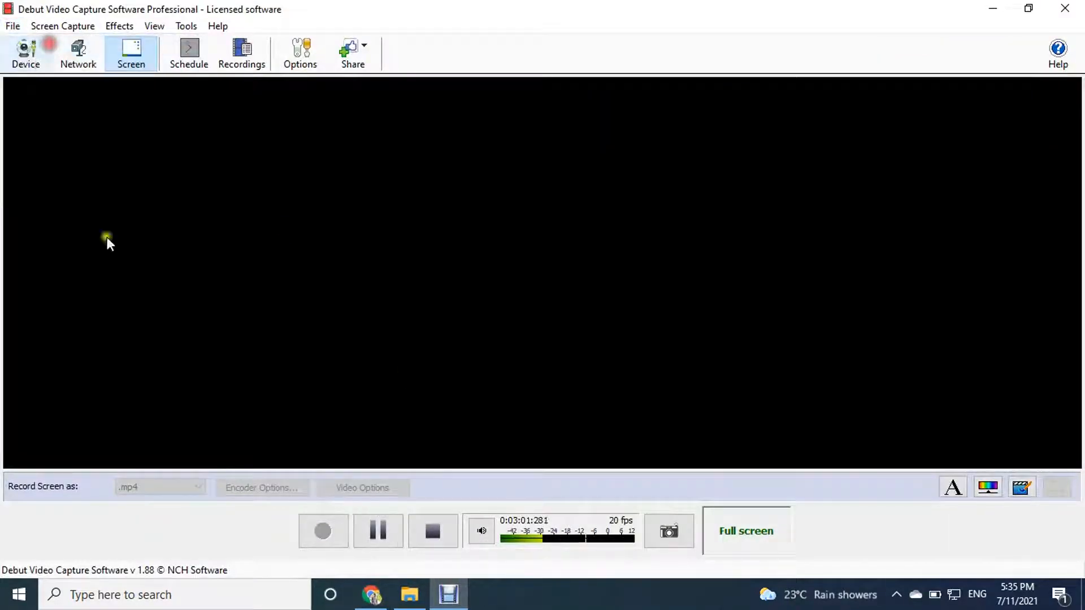
{"action": "left_click", "coordinate": [1007, 8]}
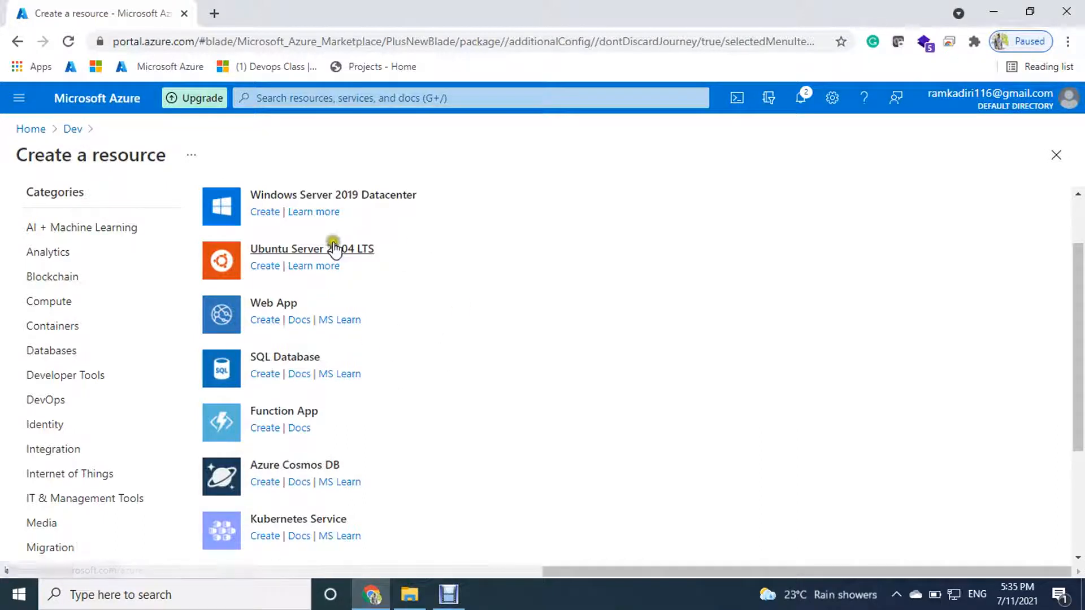
Start creating an Ubuntu Server 20.04 LTS virtual machine and assign it to the Dev resource group.
{"action": "left_click", "coordinate": [265, 267]}
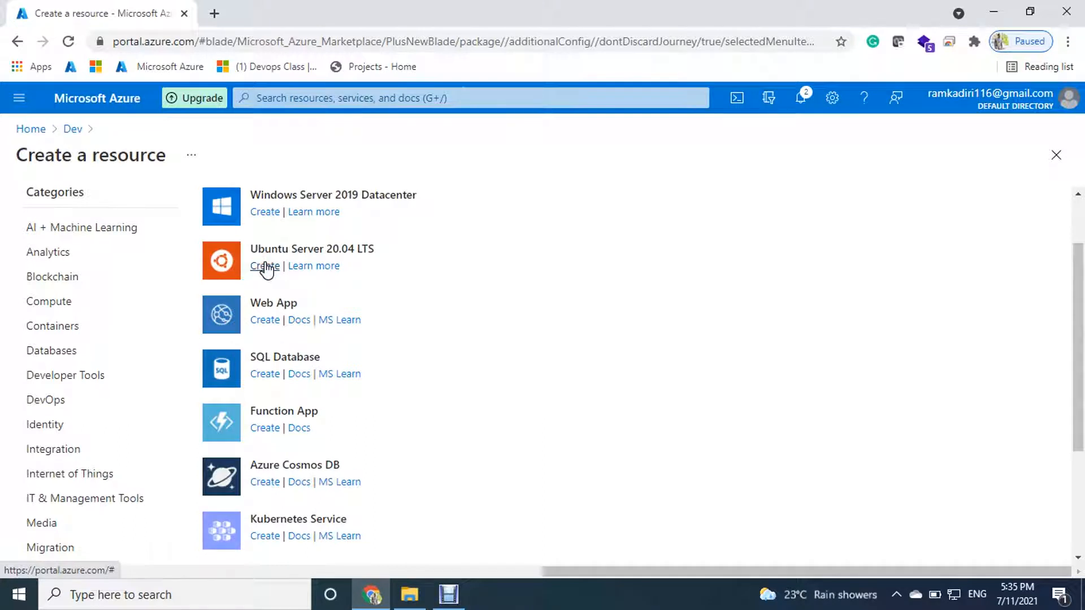
{"action": "left_click", "coordinate": [265, 267]}
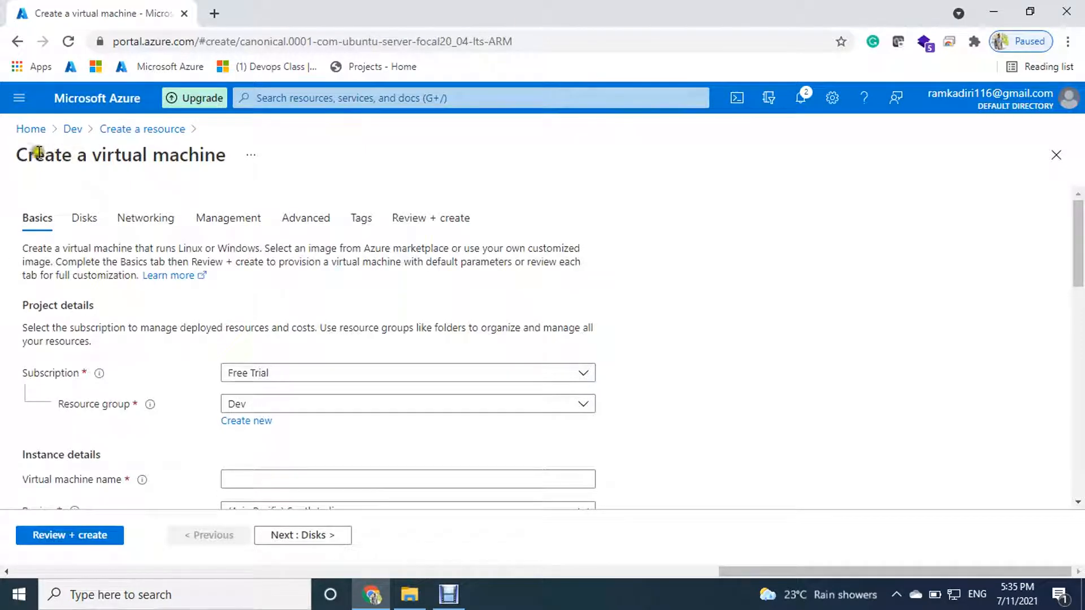
{"action": "left_click_drag", "start_coordinate": [16, 151], "coordinate": [226, 154]}
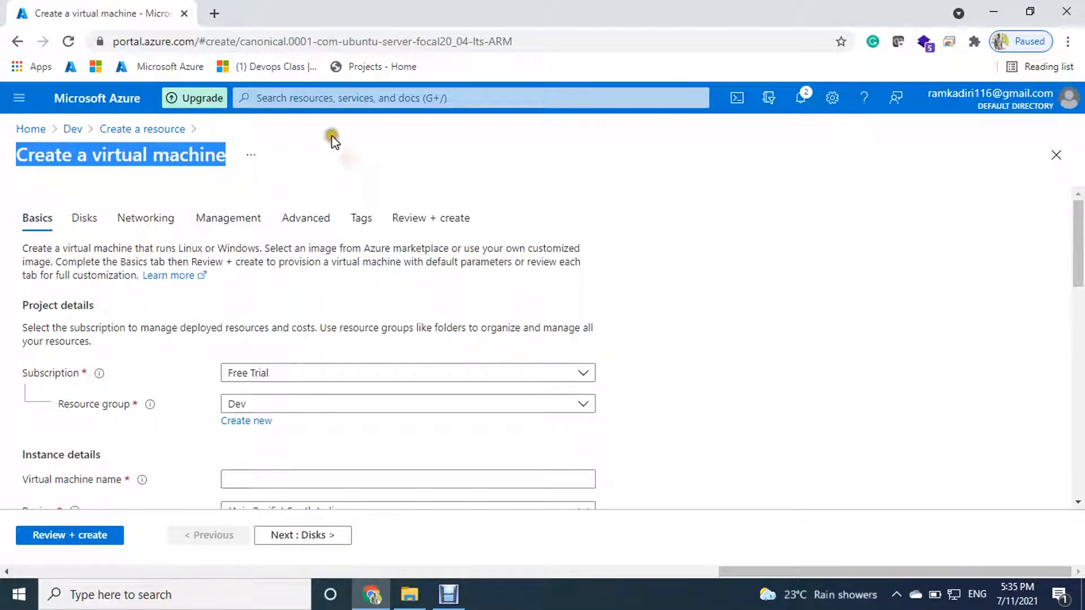
{"action": "scroll", "coordinate": [177, 239], "scroll_direction": "down", "scroll_amount": 2}
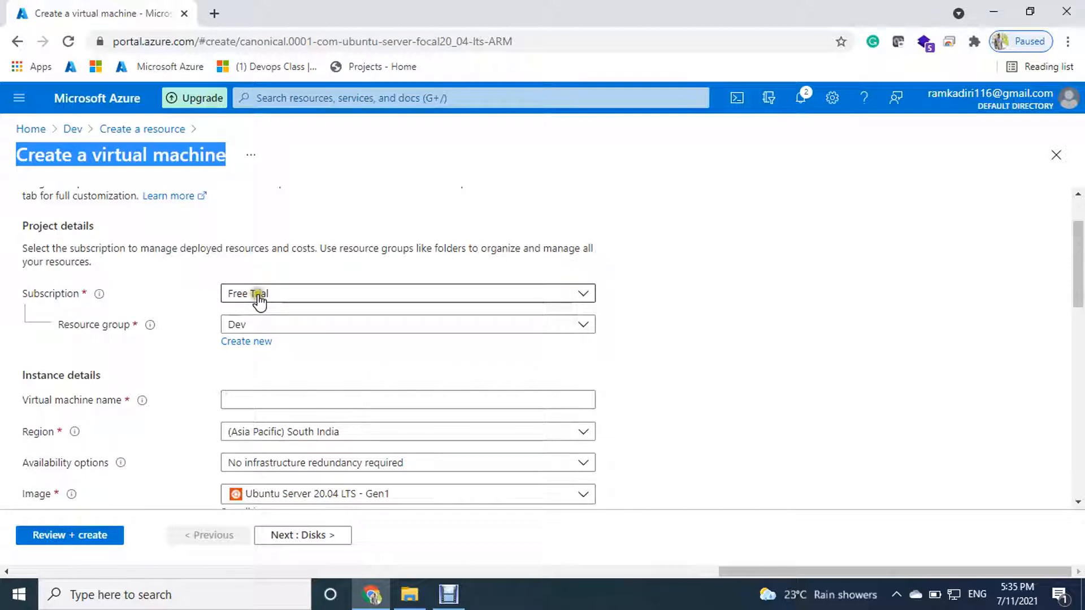
{"action": "left_click", "coordinate": [257, 327]}
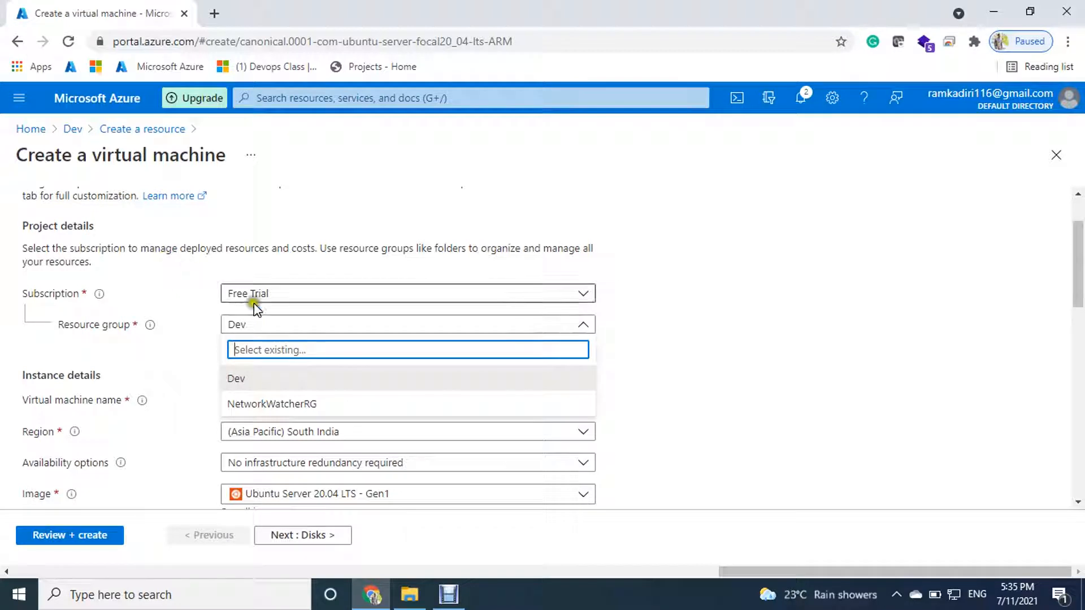
{"action": "left_click", "coordinate": [272, 383]}
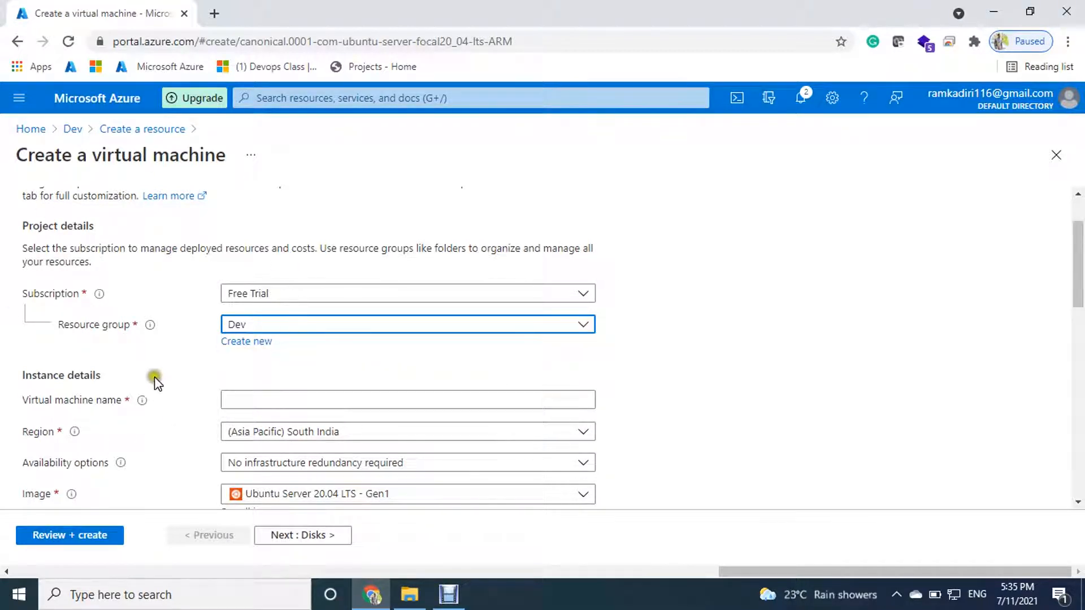
Name the virtual machine Ubuntu and set its region to (US) East US.
{"action": "left_click", "coordinate": [258, 402]}
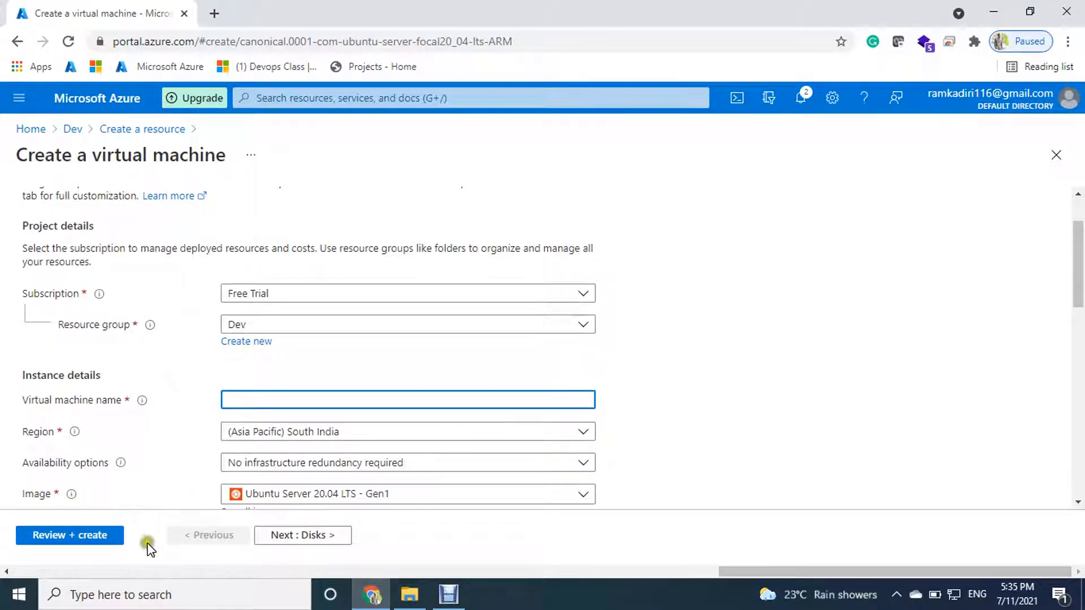
{"action": "type", "text": "Ubuntu"}
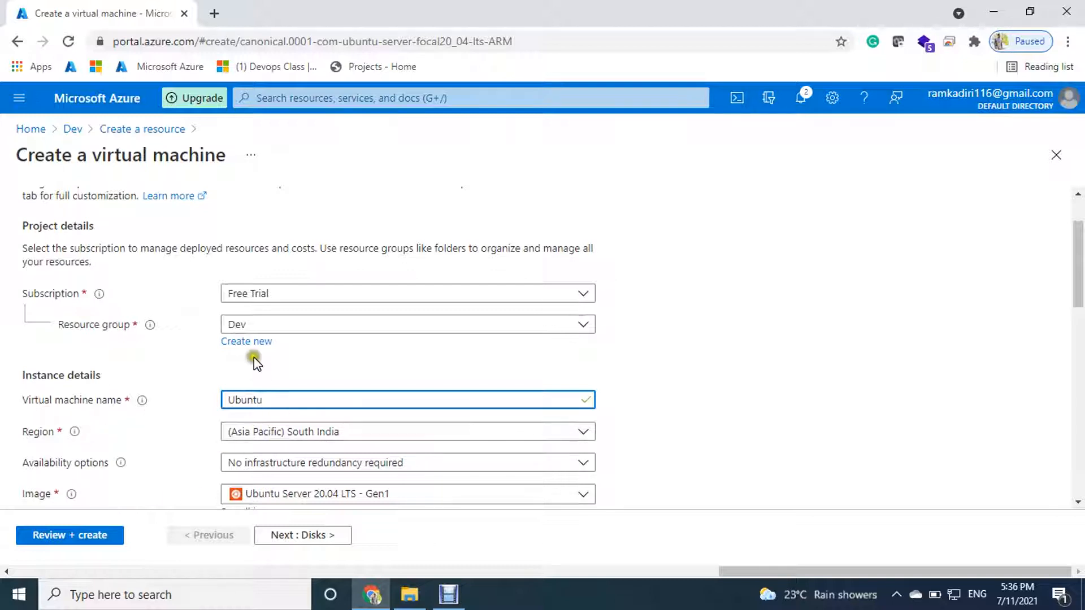
{"action": "left_click", "coordinate": [243, 429]}
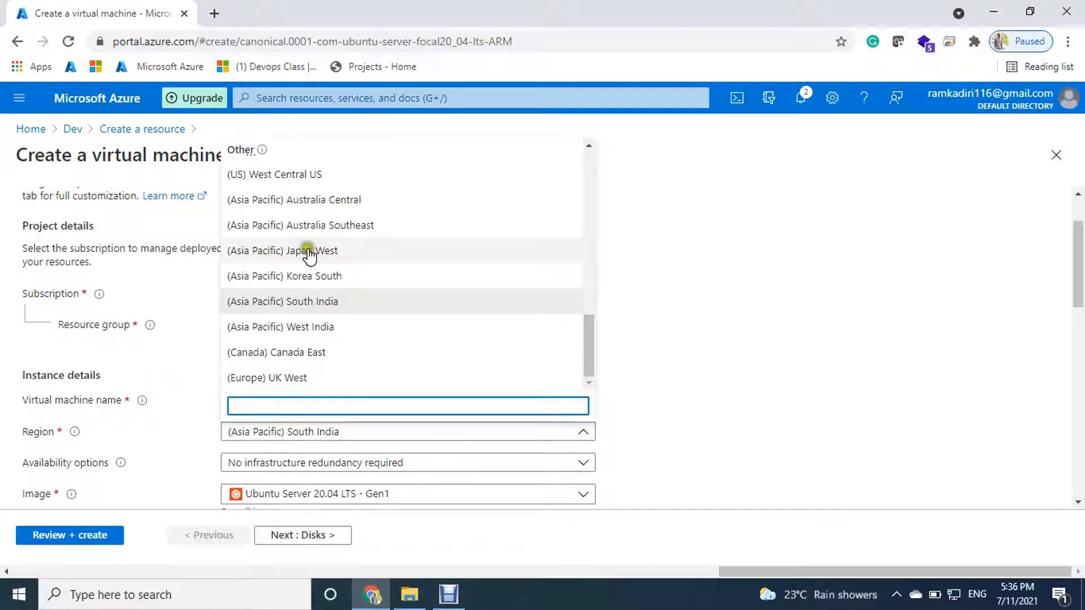
{"action": "scroll", "coordinate": [307, 232], "scroll_direction": "down", "scroll_amount": 5}
{"action": "scroll", "coordinate": [311, 237], "scroll_direction": "up", "scroll_amount": 8}
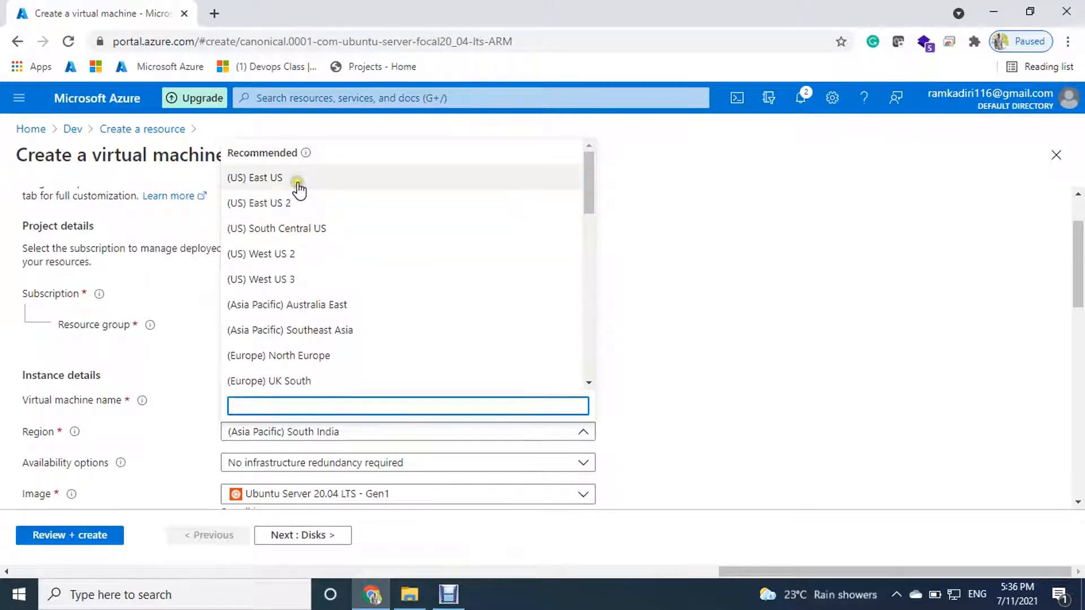
{"action": "left_click", "coordinate": [299, 189]}
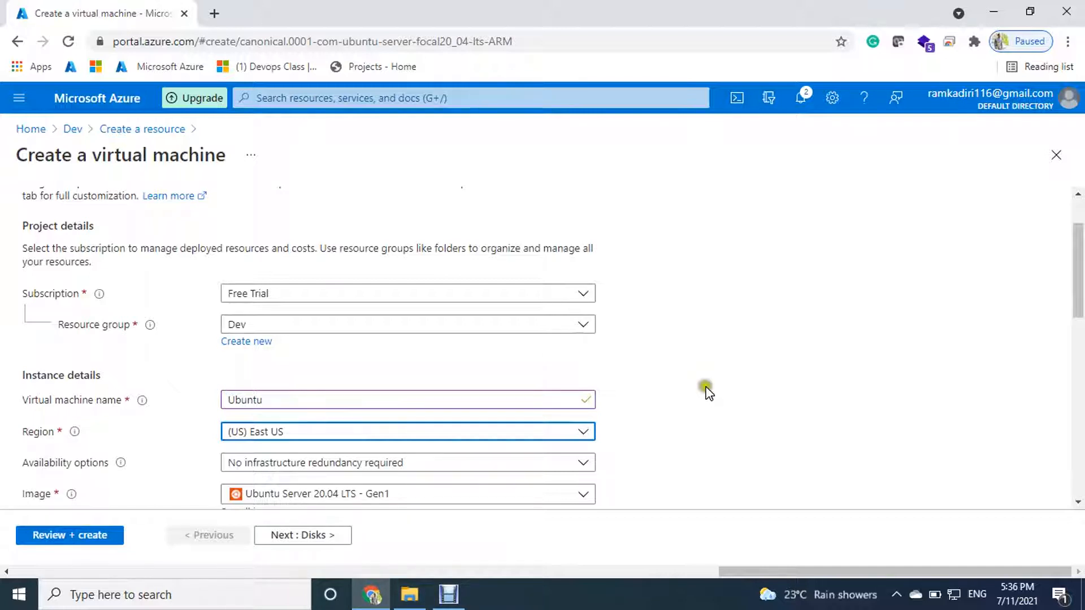
Set the virtual machine's image to Red Hat Enterprise Linux 8.2 (LVM) - Gen1.
{"action": "scroll", "coordinate": [704, 388], "scroll_direction": "down", "scroll_amount": 1}
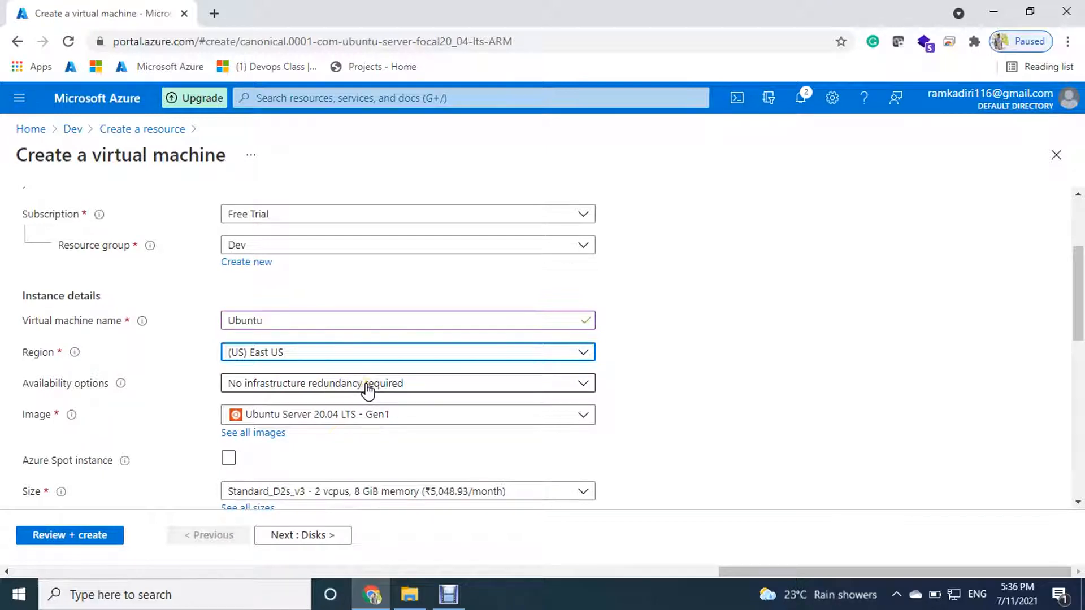
{"action": "scroll", "coordinate": [368, 390], "scroll_direction": "down", "scroll_amount": 1}
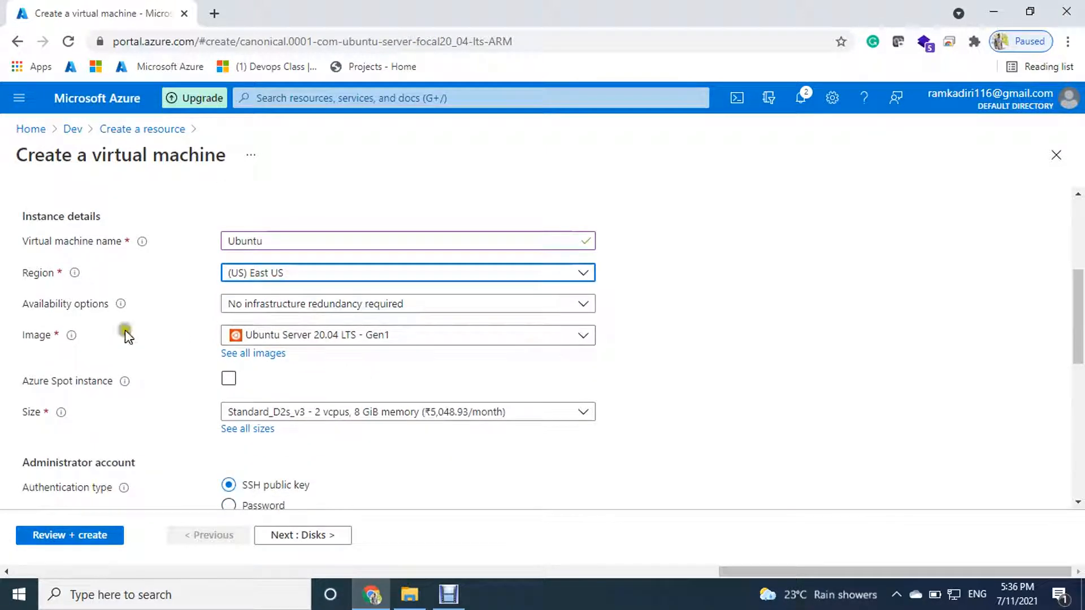
{"action": "left_click", "coordinate": [287, 337]}
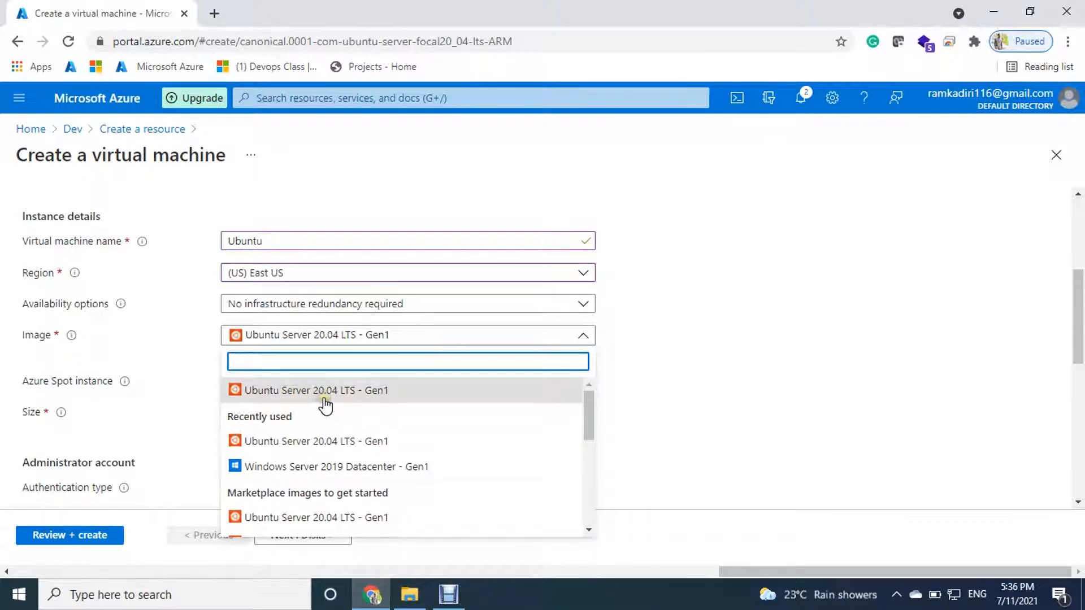
{"action": "scroll", "coordinate": [325, 405], "scroll_direction": "down", "scroll_amount": 5}
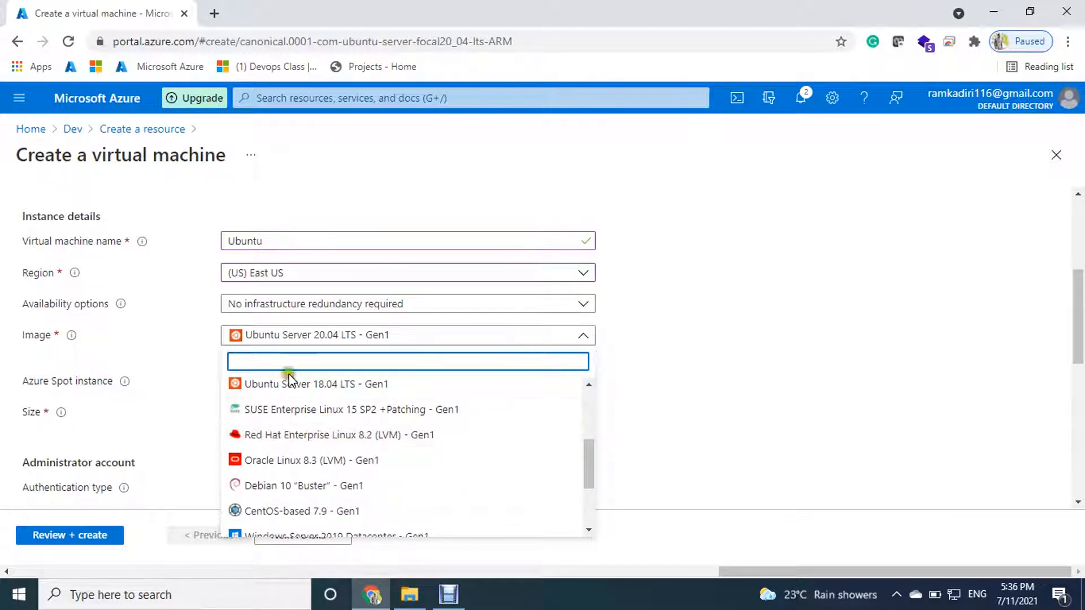
{"action": "left_click", "coordinate": [287, 436]}
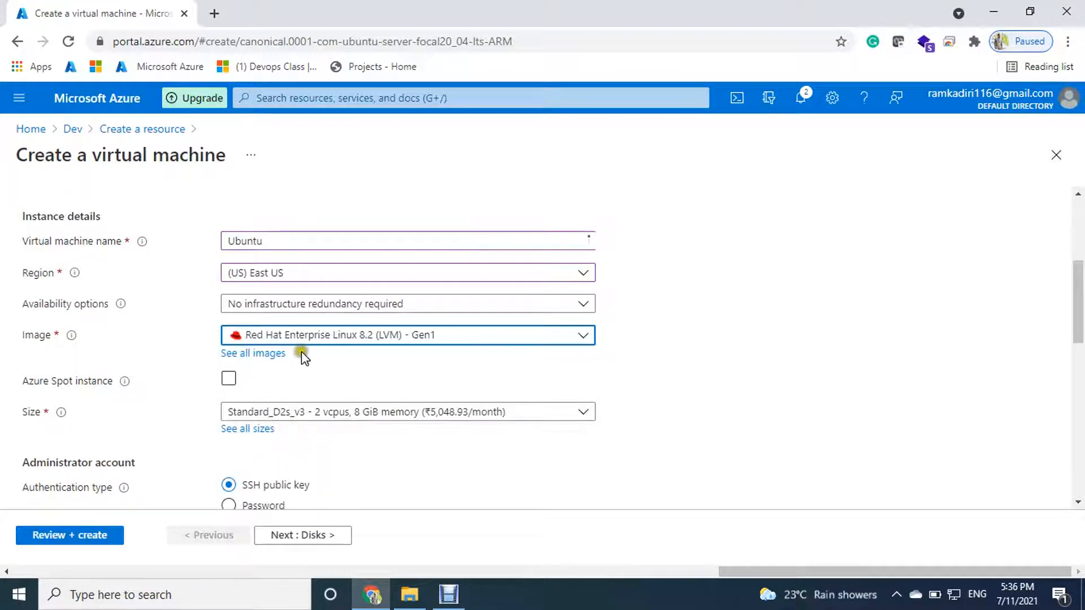
Look through the Linux and Windows images offered for the virtual machine without choosing a different one.
{"action": "left_click", "coordinate": [302, 338]}
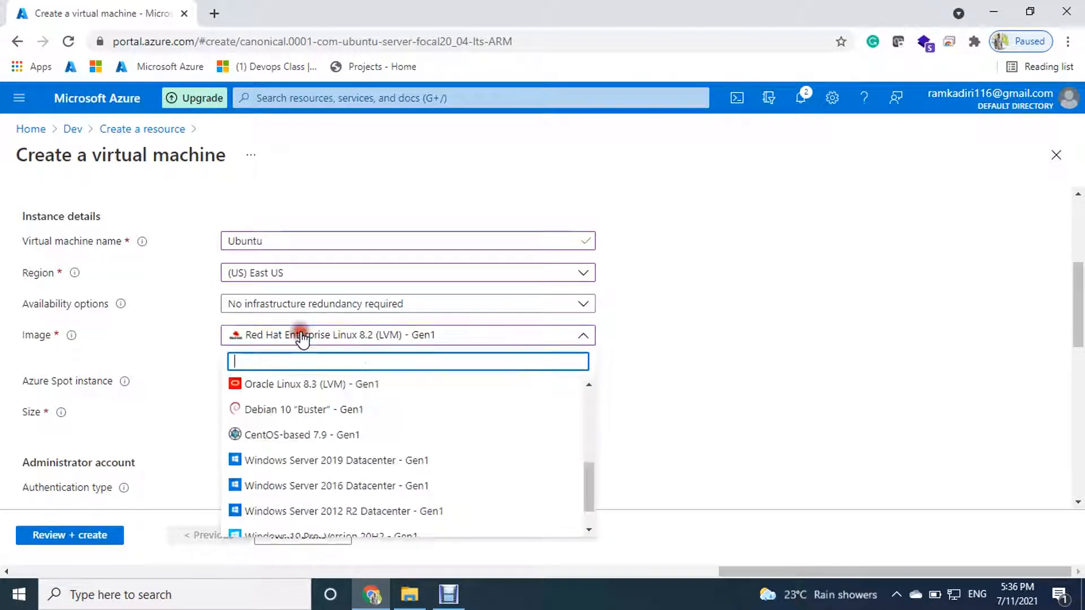
{"action": "scroll", "coordinate": [336, 413], "scroll_direction": "down", "scroll_amount": 1}
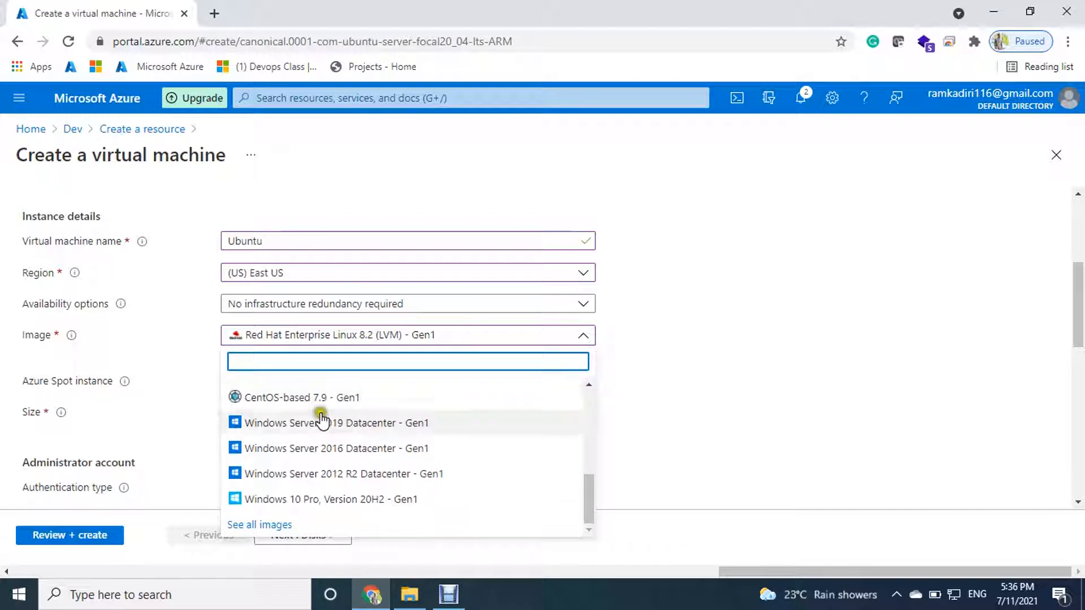
{"action": "scroll", "coordinate": [327, 466], "scroll_direction": "up", "scroll_amount": 1}
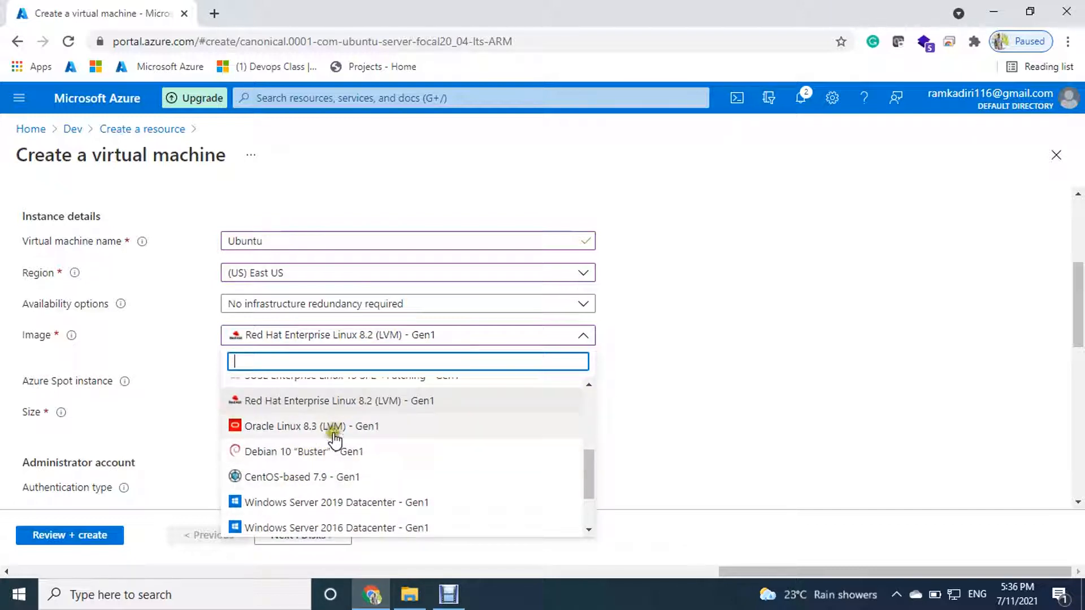
{"action": "scroll", "coordinate": [328, 438], "scroll_direction": "up", "scroll_amount": 1}
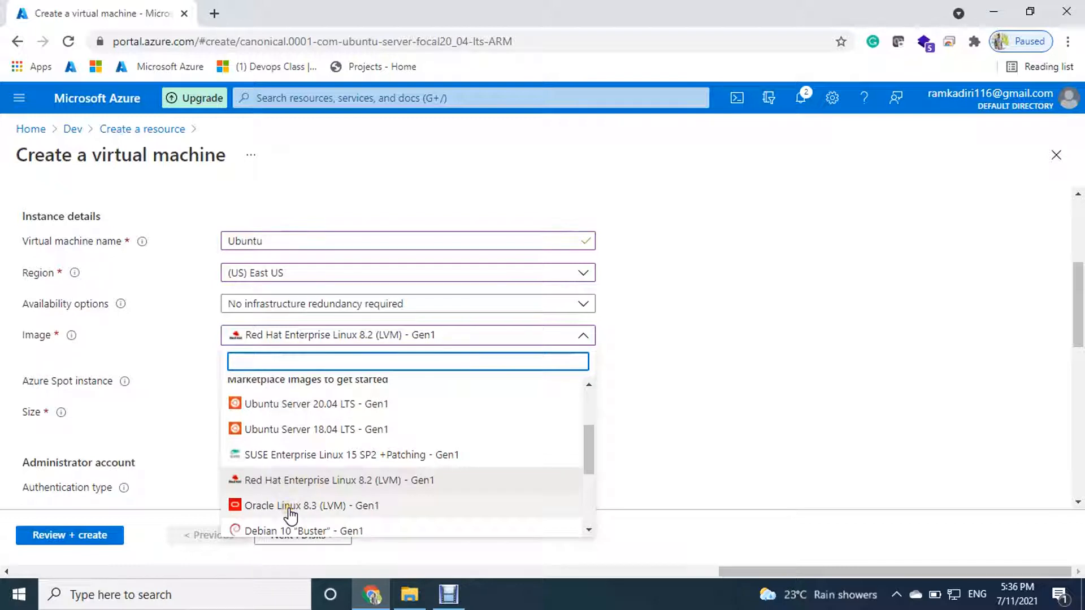
{"action": "scroll", "coordinate": [315, 450], "scroll_direction": "up", "scroll_amount": 2}
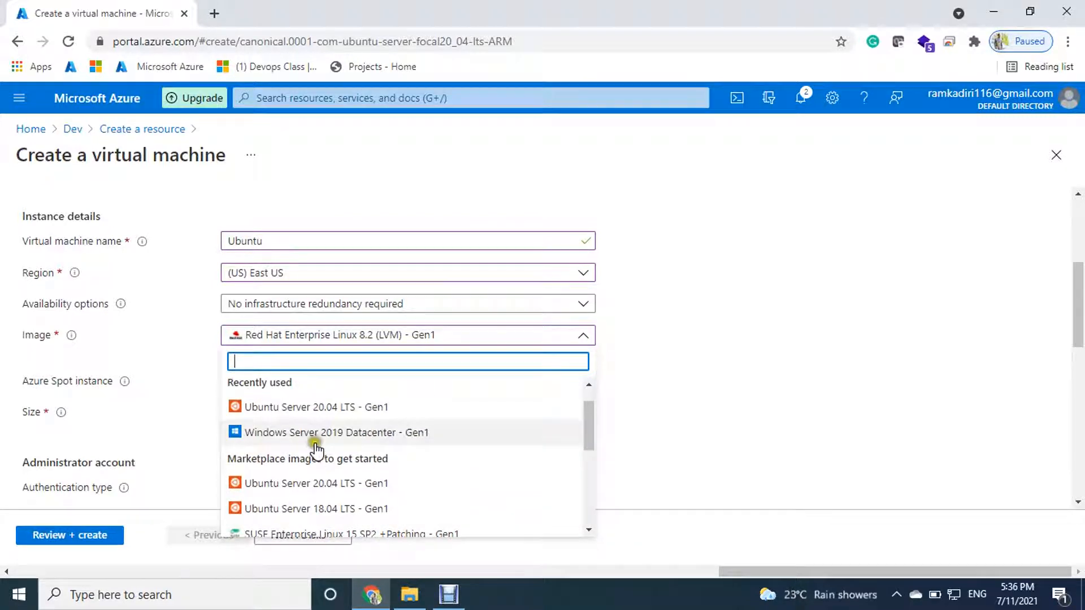
{"action": "scroll", "coordinate": [312, 443], "scroll_direction": "down", "scroll_amount": 5}
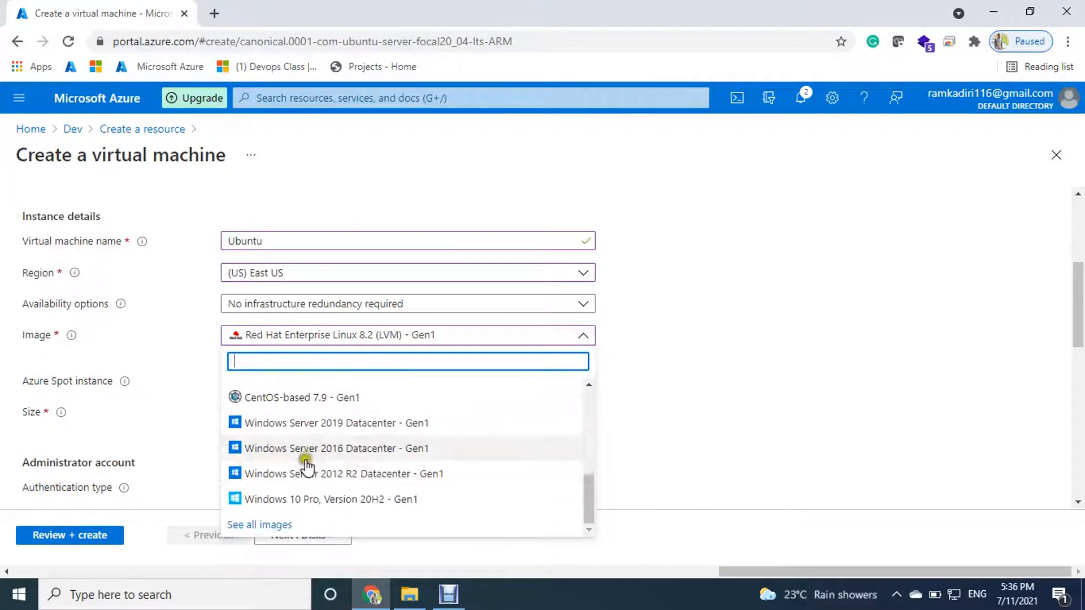
{"action": "scroll", "coordinate": [300, 475], "scroll_direction": "up", "scroll_amount": 5}
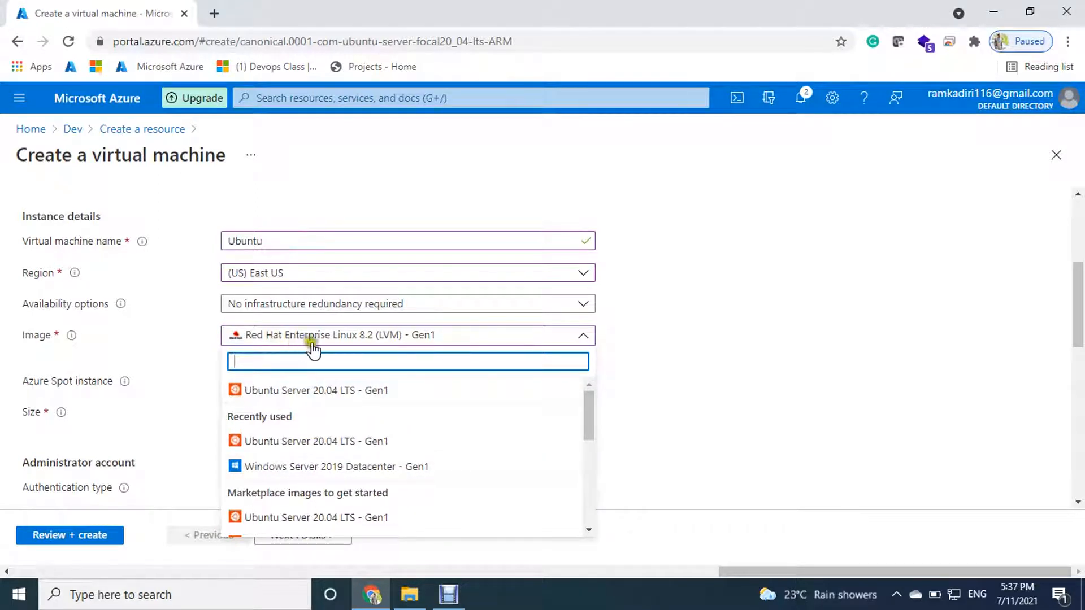
{"action": "left_click", "coordinate": [628, 369]}
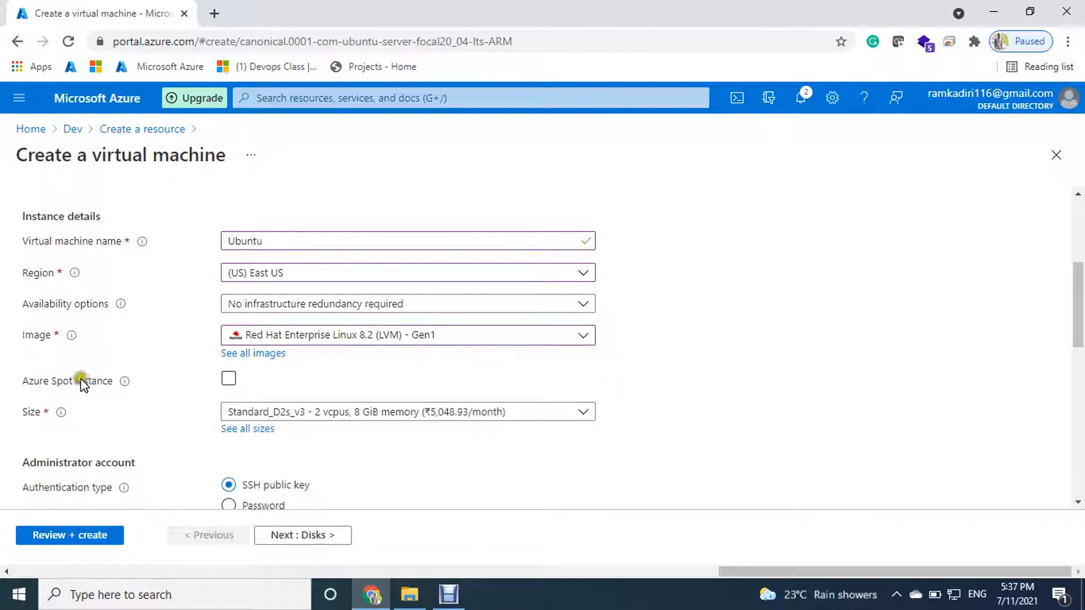
Choose the Standard_D2s_v3 size with 2 vcpus and 8 GiB memory for the virtual machine.
{"action": "left_click", "coordinate": [276, 413]}
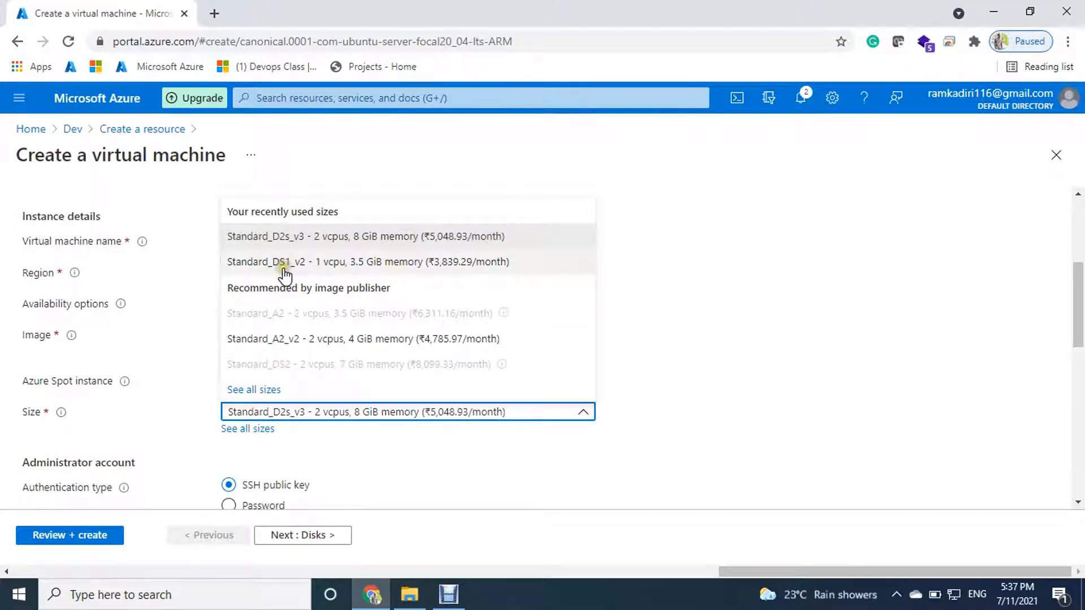
{"action": "left_click", "coordinate": [293, 240]}
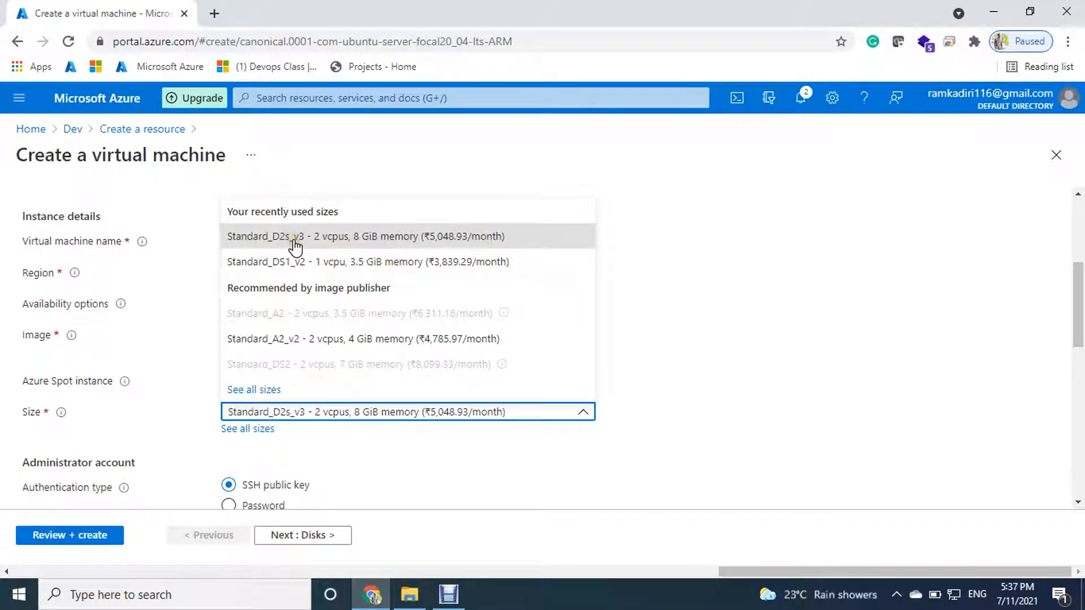
{"action": "left_click", "coordinate": [320, 238]}
{"action": "left_click", "coordinate": [357, 238]}
{"action": "left_click", "coordinate": [358, 240]}
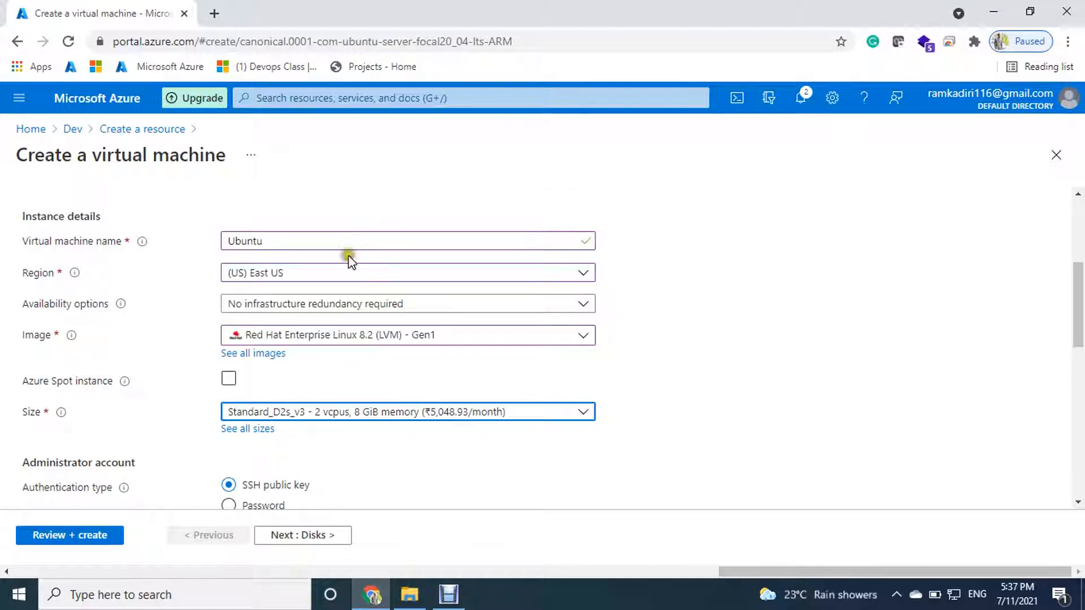
Check the administrator account settings and name the SSH key pair u1.
{"action": "scroll", "coordinate": [452, 450], "scroll_direction": "down", "scroll_amount": 3}
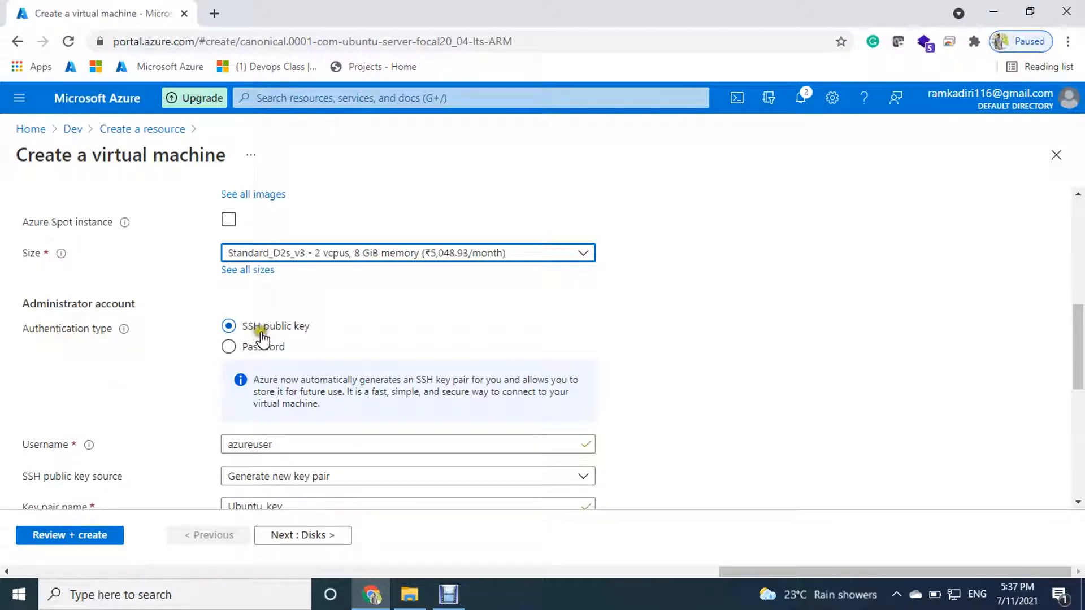
{"action": "scroll", "coordinate": [299, 339], "scroll_direction": "down", "scroll_amount": 2}
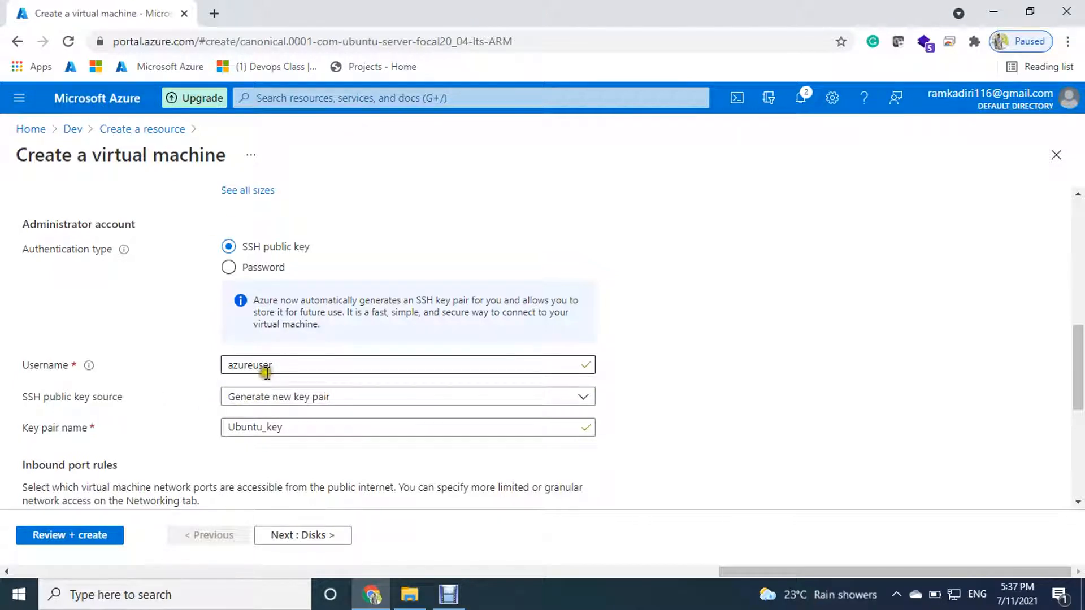
{"action": "left_click_drag", "start_coordinate": [281, 366], "coordinate": [228, 367]}
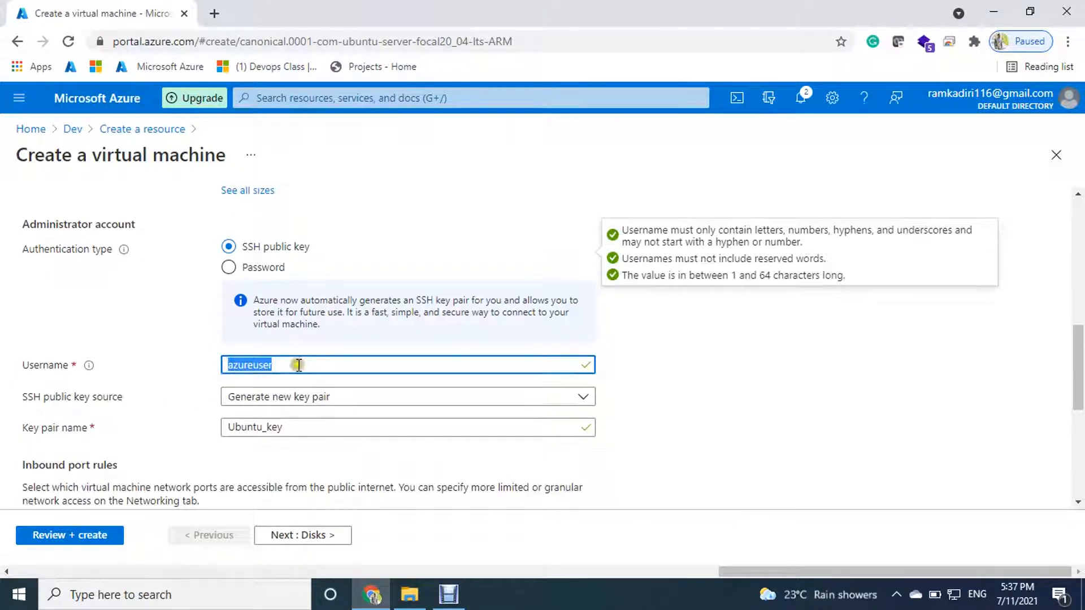
{"action": "scroll", "coordinate": [298, 365], "scroll_direction": "down", "scroll_amount": 2}
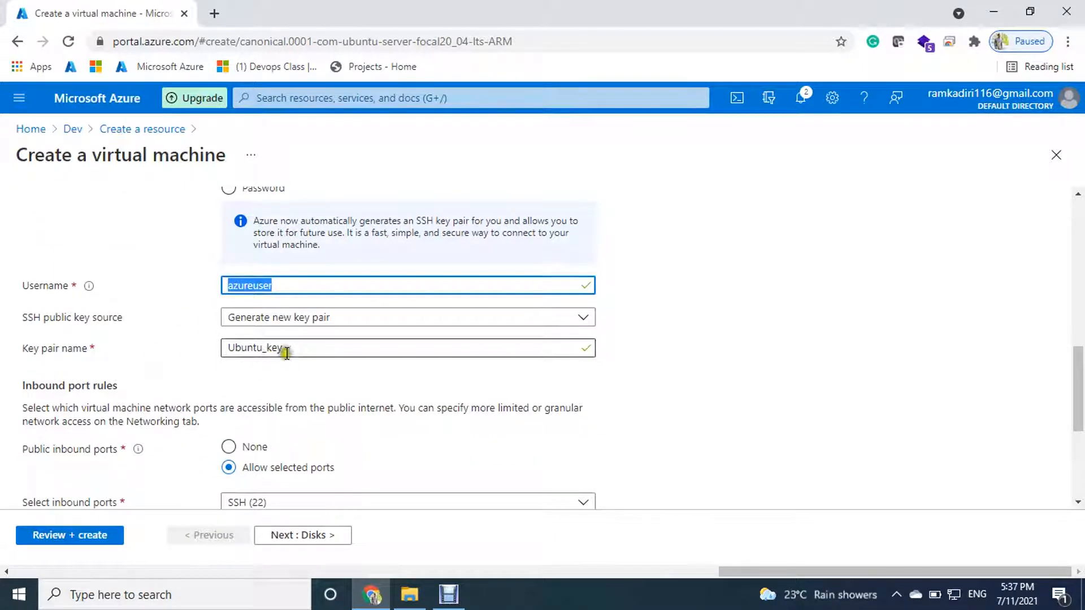
{"action": "left_click", "coordinate": [286, 350]}
{"action": "left_click_drag", "start_coordinate": [294, 347], "coordinate": [143, 347]}
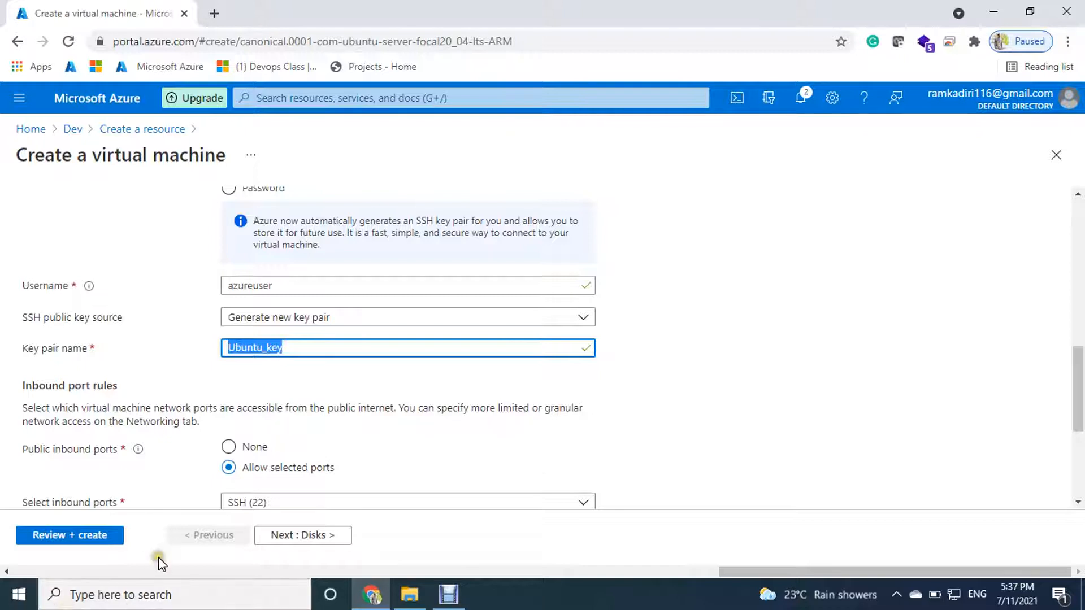
{"action": "type", "text": "u1"}
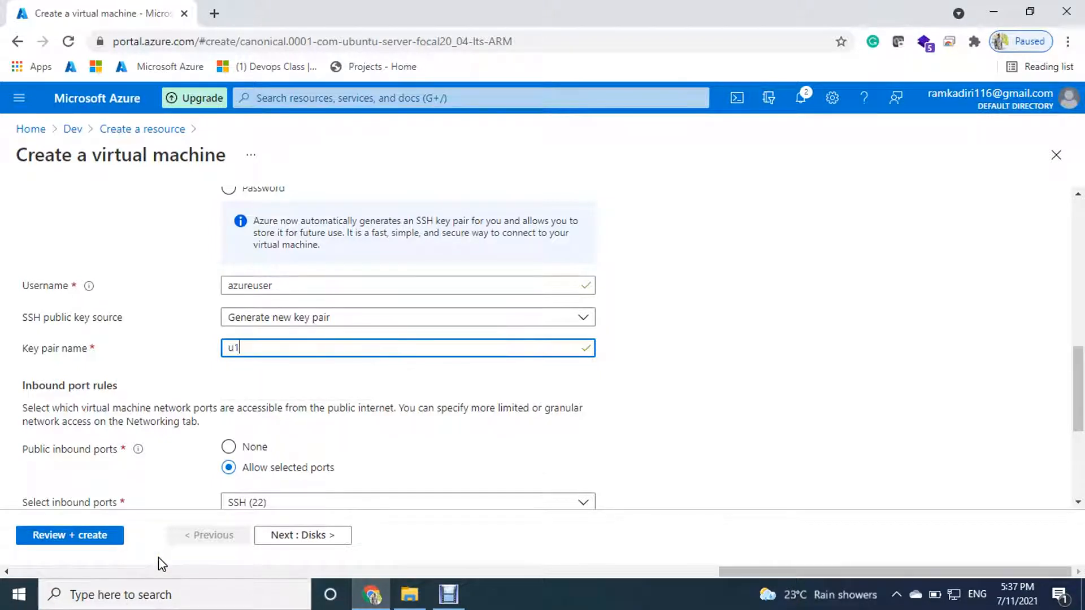
{"action": "left_click", "coordinate": [159, 558]}
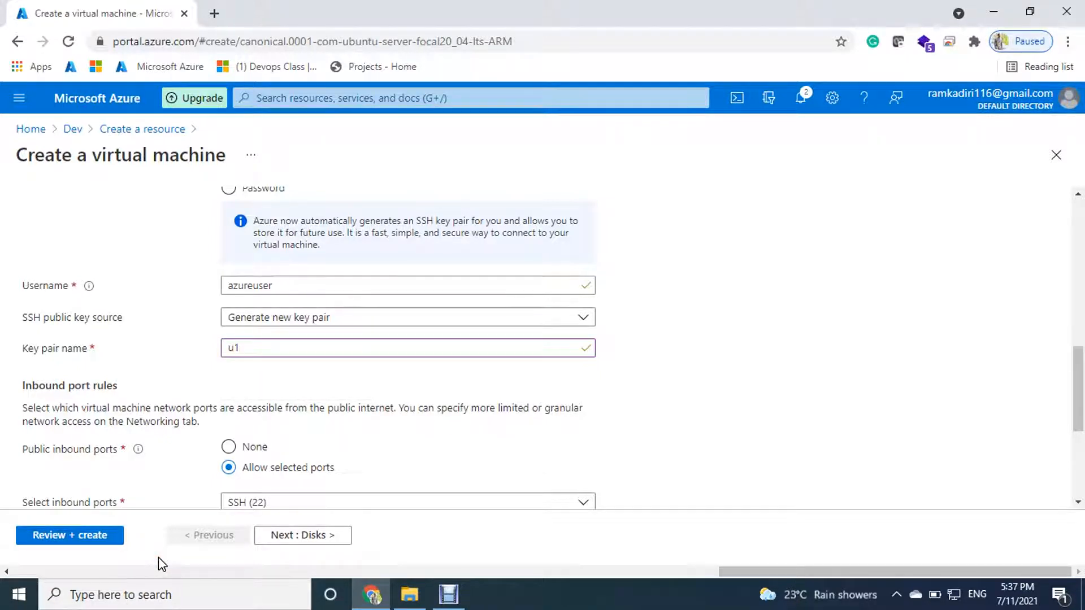
Rename the SSH key pair as linux.
{"action": "left_click_drag", "start_coordinate": [300, 349], "coordinate": [211, 344]}
{"action": "key", "text": "BackSpace"}
{"action": "type", "text": "linux"}
{"action": "left_click", "coordinate": [285, 370]}
{"action": "scroll", "coordinate": [266, 344], "scroll_direction": "up", "scroll_amount": 2}
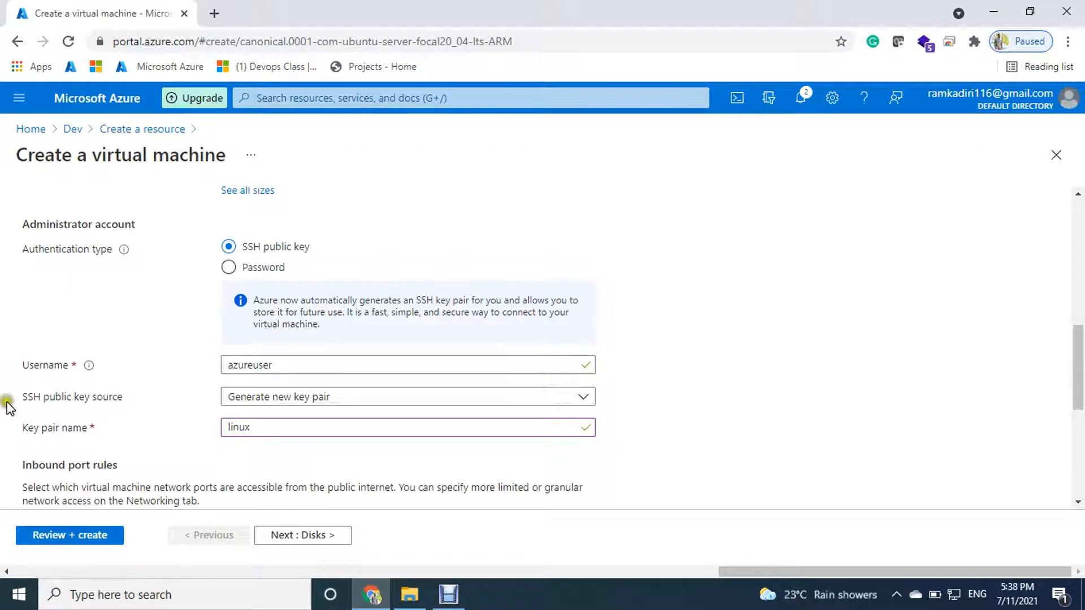
Clear SSH (22) from the allowed inbound ports and select it again.
{"action": "scroll", "coordinate": [252, 427], "scroll_direction": "down", "scroll_amount": 3}
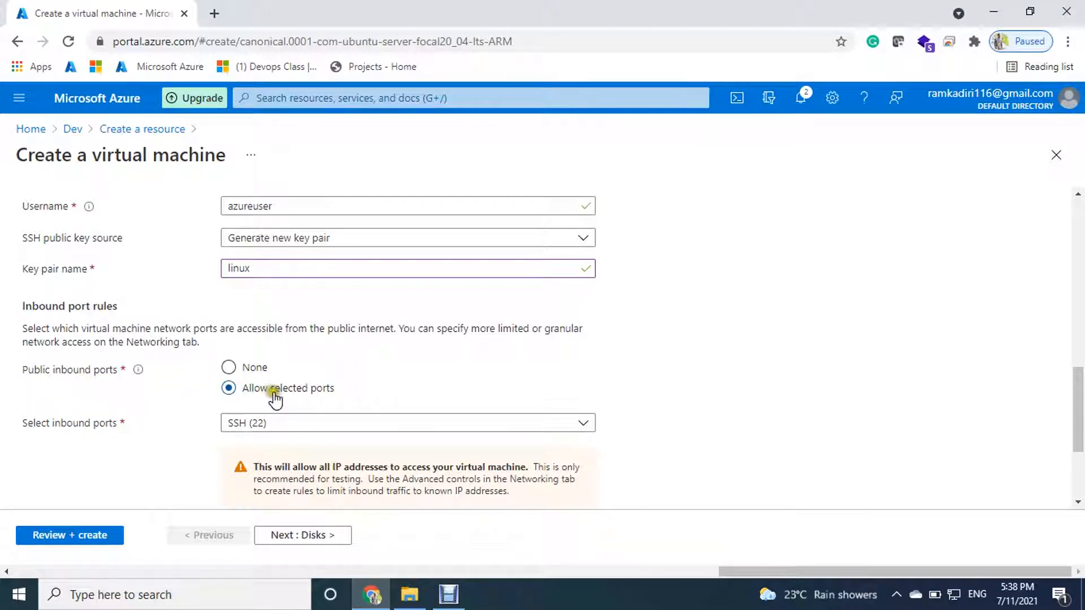
{"action": "left_click", "coordinate": [295, 427]}
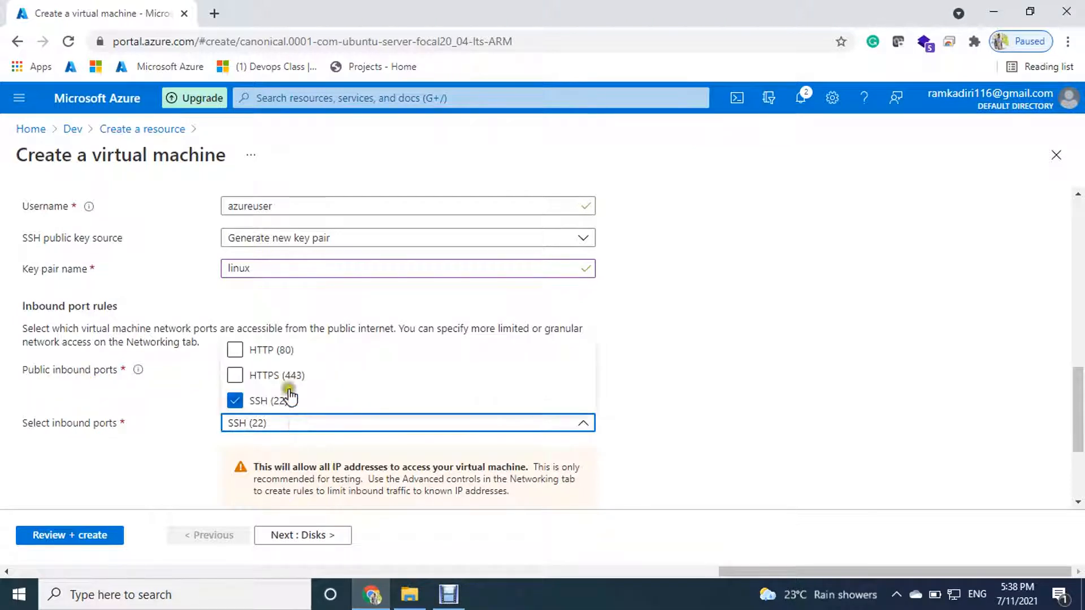
{"action": "left_click", "coordinate": [278, 401]}
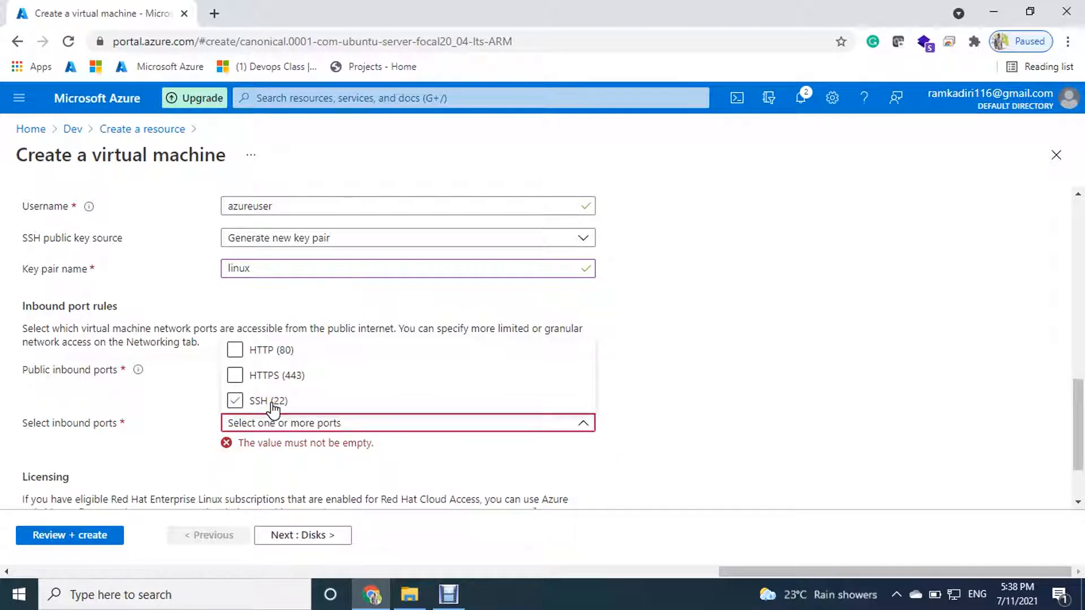
{"action": "left_click", "coordinate": [188, 434]}
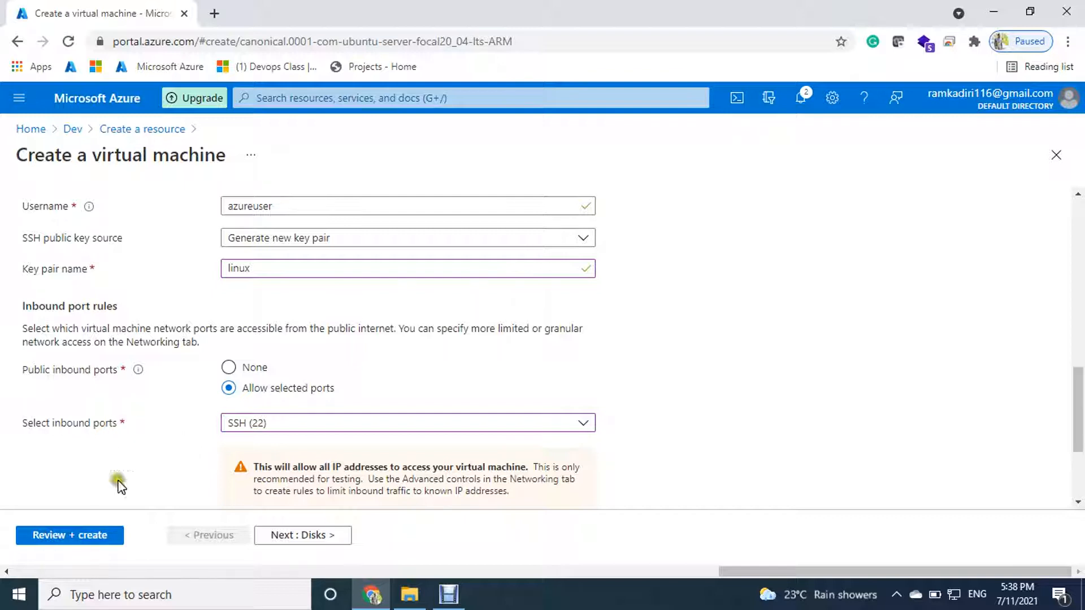
Review the basic virtual machine settings and continue to the disk settings.
{"action": "scroll", "coordinate": [111, 387], "scroll_direction": "down", "scroll_amount": 1}
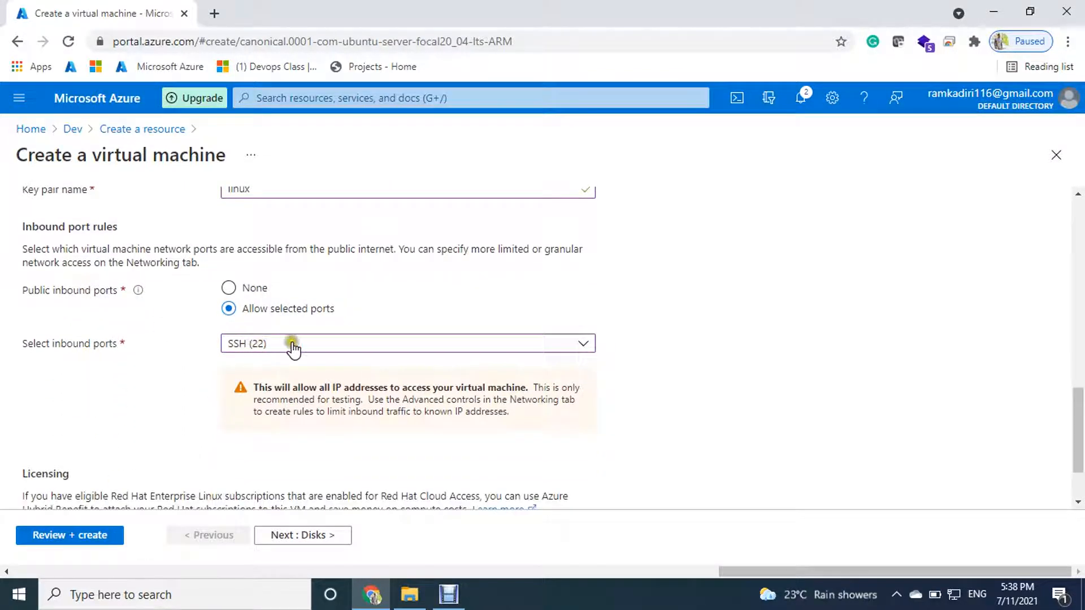
{"action": "scroll", "coordinate": [292, 346], "scroll_direction": "down", "scroll_amount": 1}
{"action": "scroll", "coordinate": [288, 344], "scroll_direction": "up", "scroll_amount": 12}
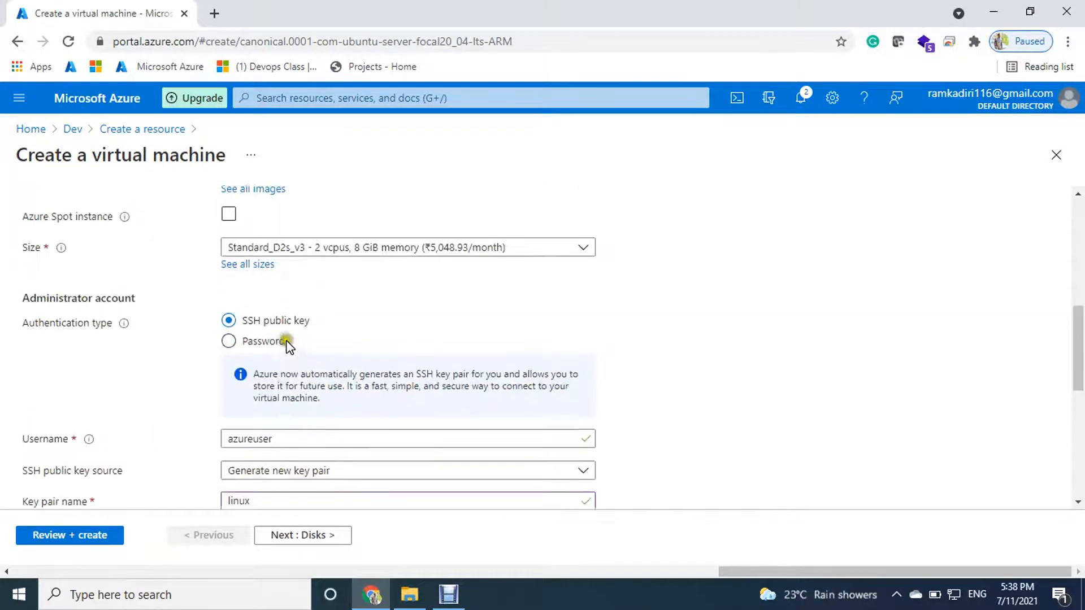
{"action": "scroll", "coordinate": [310, 479], "scroll_direction": "down", "scroll_amount": 2}
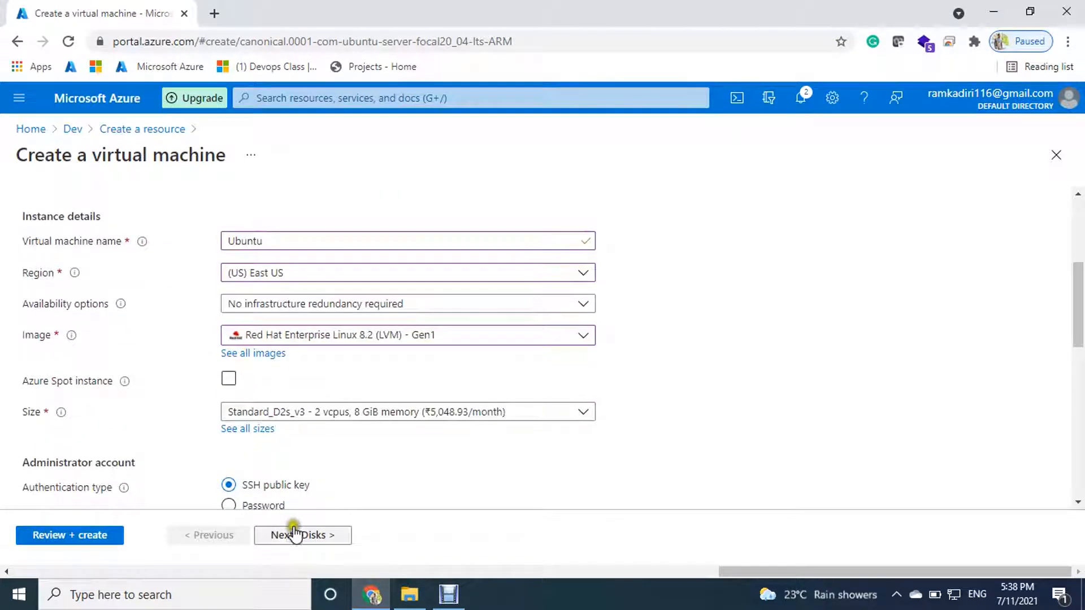
{"action": "left_click", "coordinate": [292, 535]}
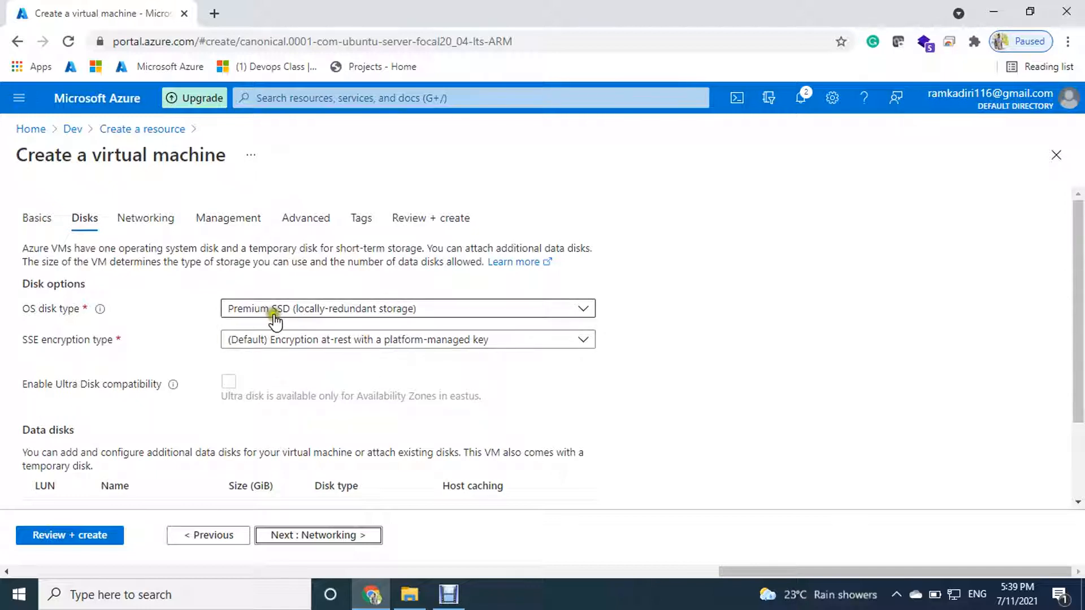
Keep the default disk options, continue to the networking settings and check the virtual network.
{"action": "scroll", "coordinate": [355, 328], "scroll_direction": "down", "scroll_amount": 2}
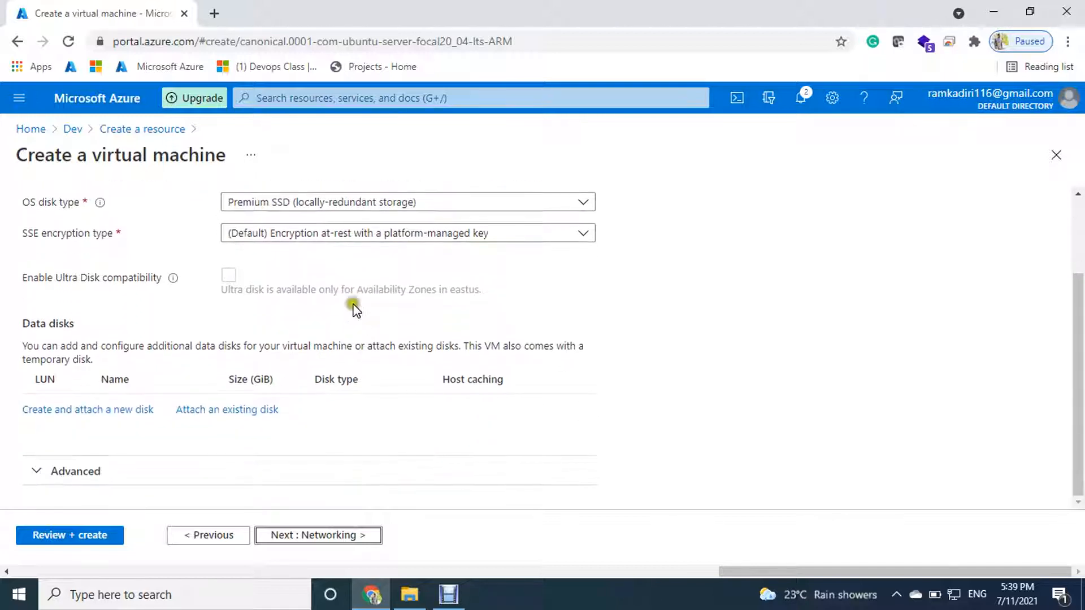
{"action": "left_click", "coordinate": [323, 535]}
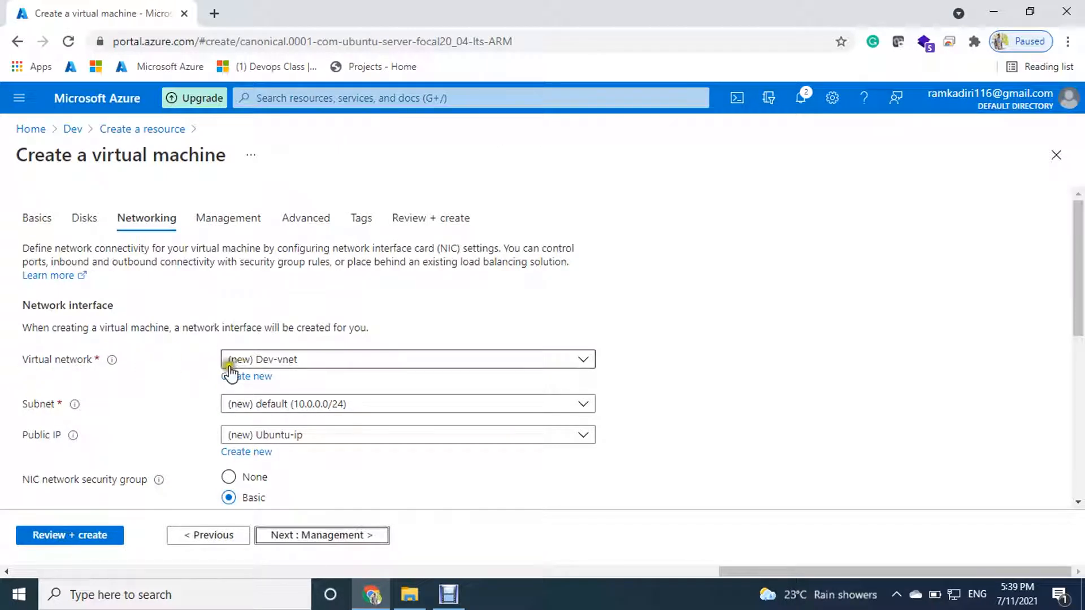
{"action": "left_click", "coordinate": [264, 363]}
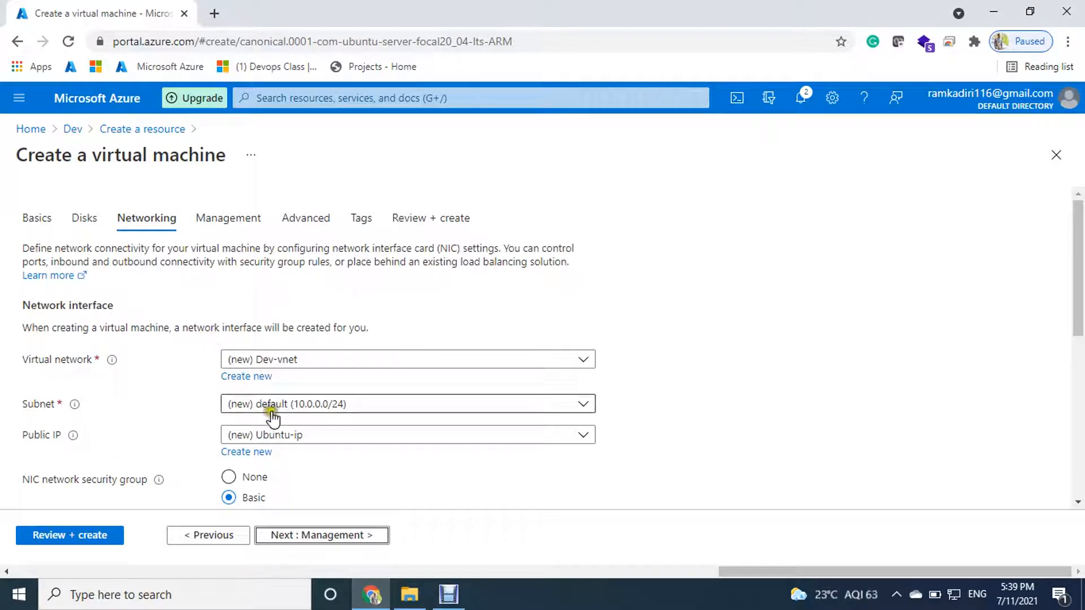
Check the default network interface and inbound port settings, keep them and continue to the management settings.
{"action": "scroll", "coordinate": [299, 419], "scroll_direction": "down", "scroll_amount": 1}
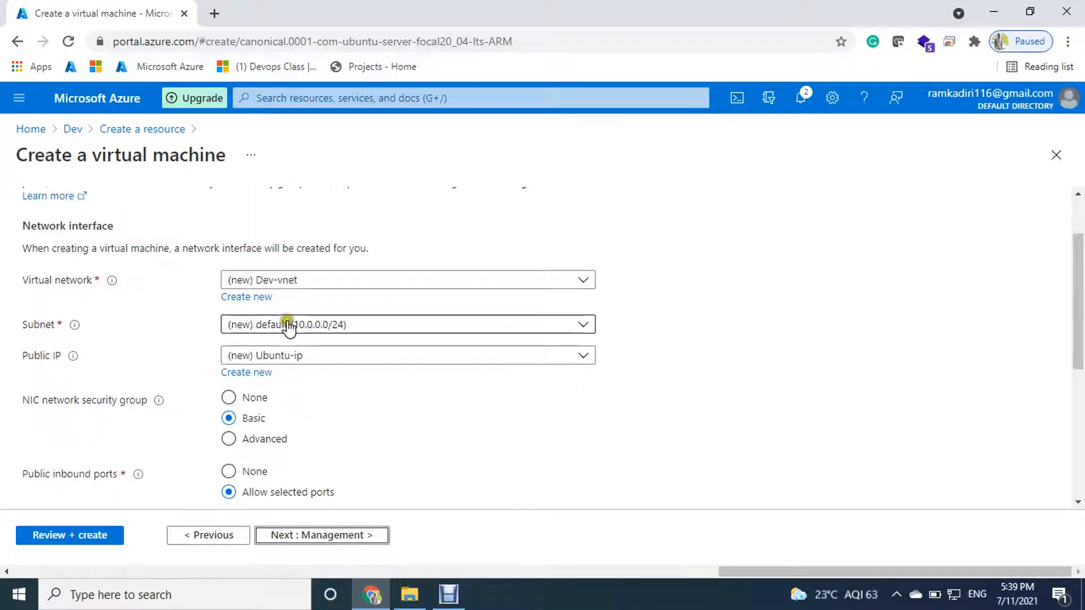
{"action": "scroll", "coordinate": [303, 334], "scroll_direction": "down", "scroll_amount": 1}
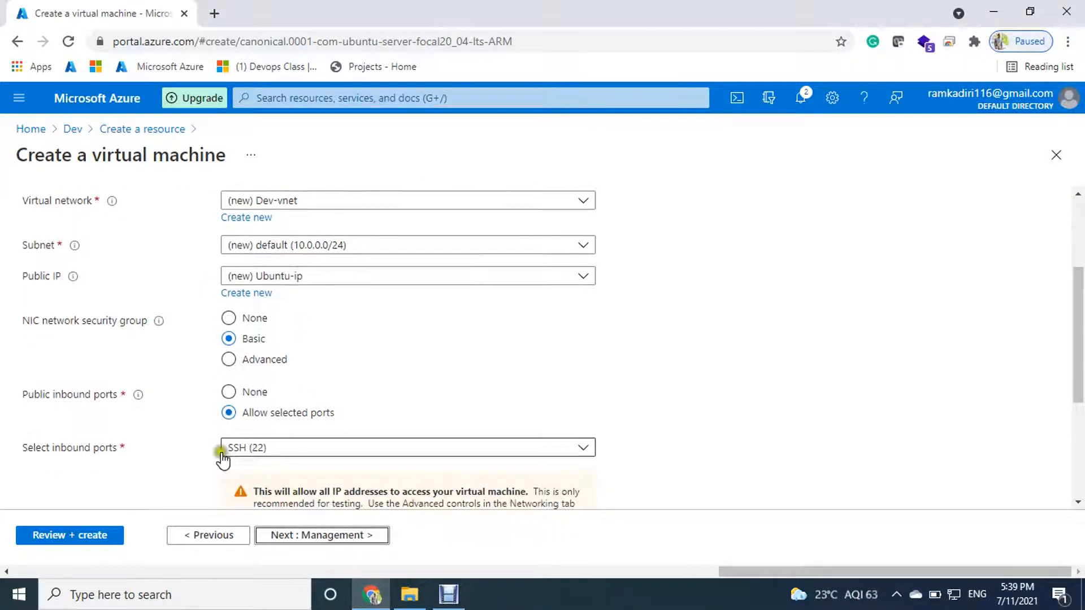
{"action": "scroll", "coordinate": [271, 325], "scroll_direction": "down", "scroll_amount": 2}
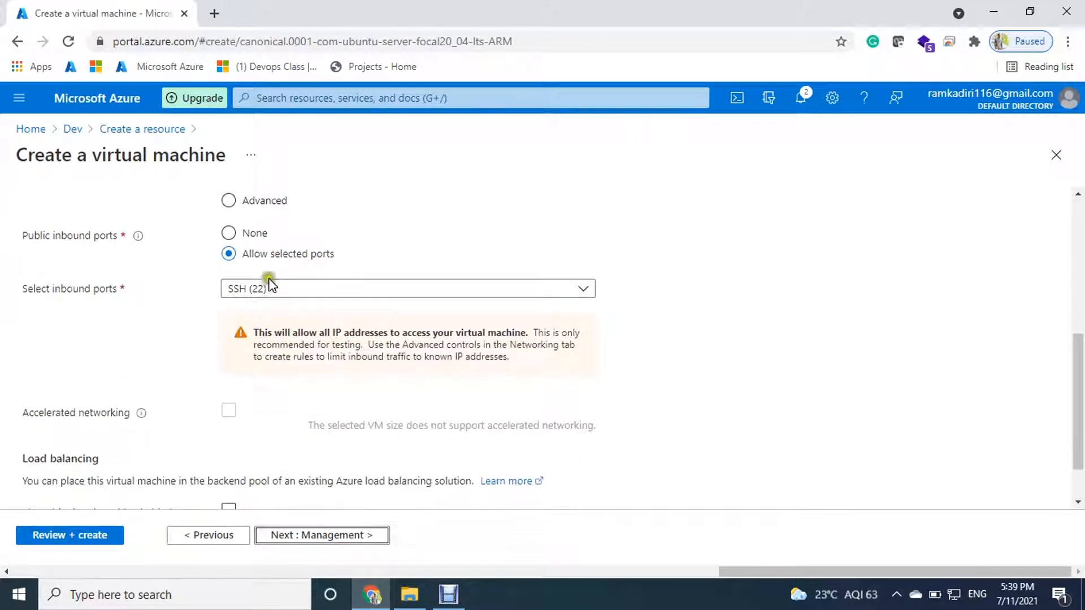
{"action": "scroll", "coordinate": [276, 221], "scroll_direction": "down", "scroll_amount": 1}
{"action": "scroll", "coordinate": [274, 381], "scroll_direction": "up", "scroll_amount": 4}
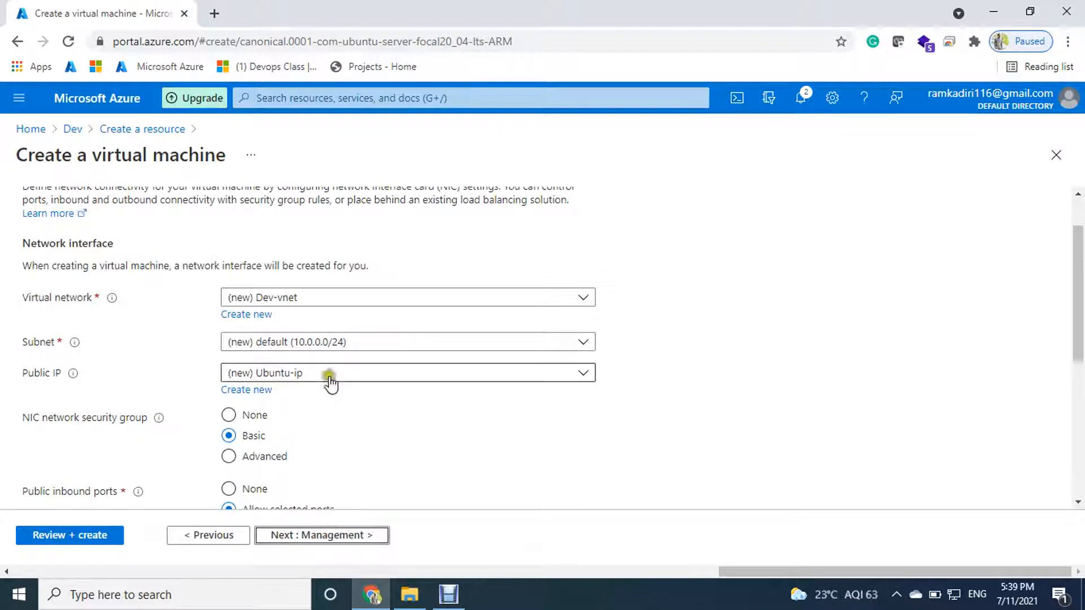
{"action": "scroll", "coordinate": [329, 376], "scroll_direction": "up", "scroll_amount": 1}
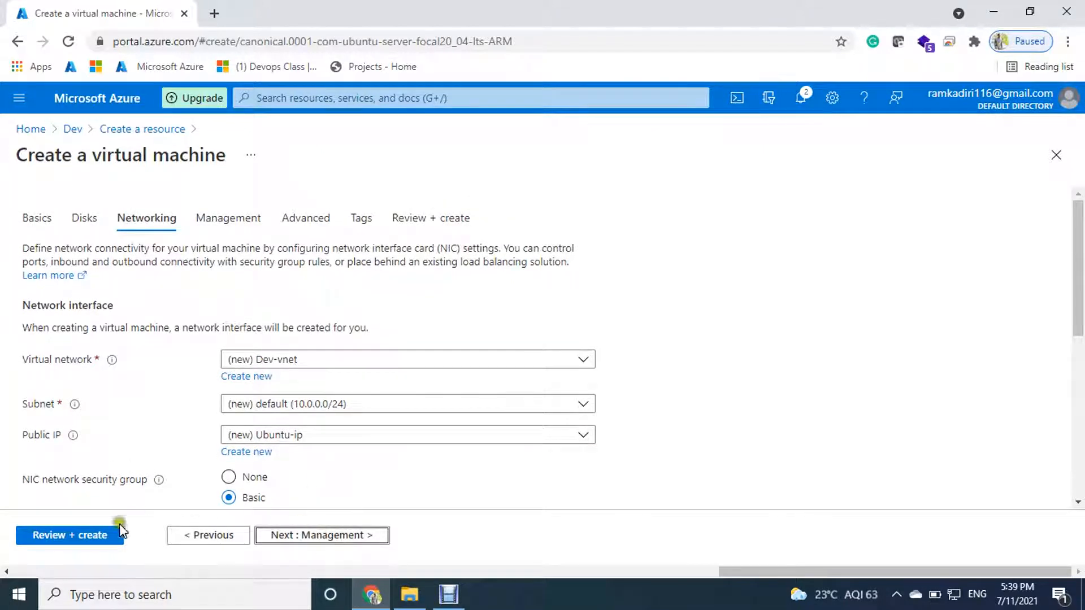
{"action": "left_click", "coordinate": [309, 537]}
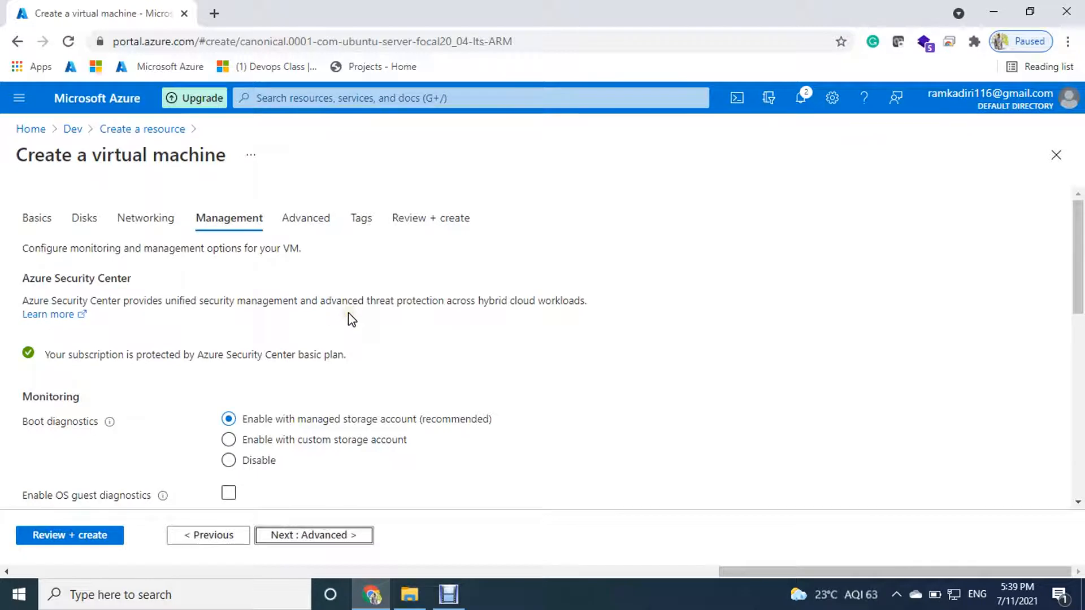
Enable backup for the virtual machine and disable it again.
{"action": "scroll", "coordinate": [348, 313], "scroll_direction": "down", "scroll_amount": 5}
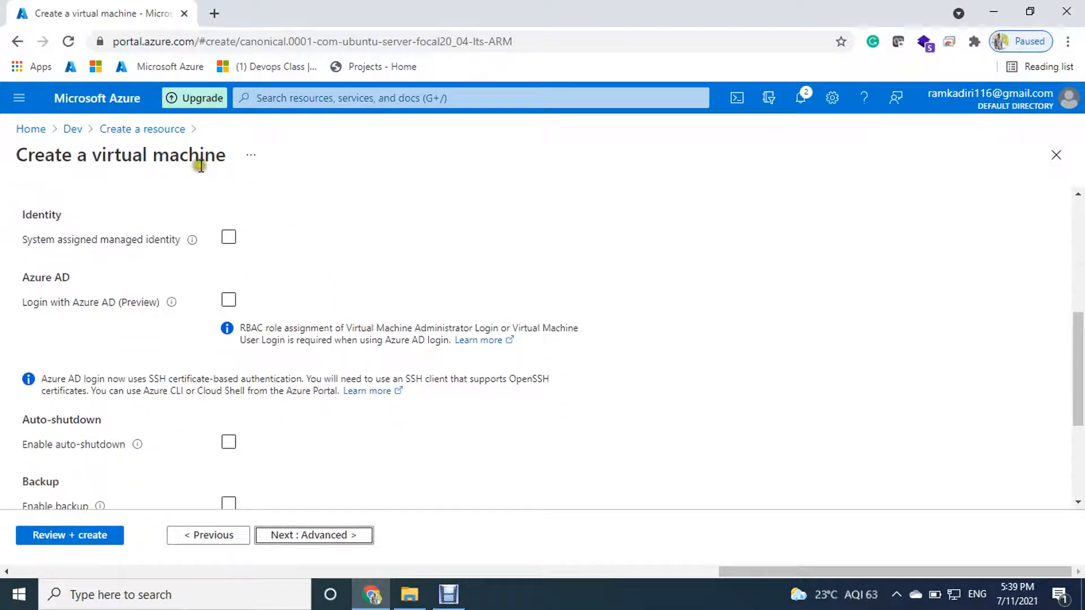
{"action": "scroll", "coordinate": [281, 305], "scroll_direction": "down", "scroll_amount": 3}
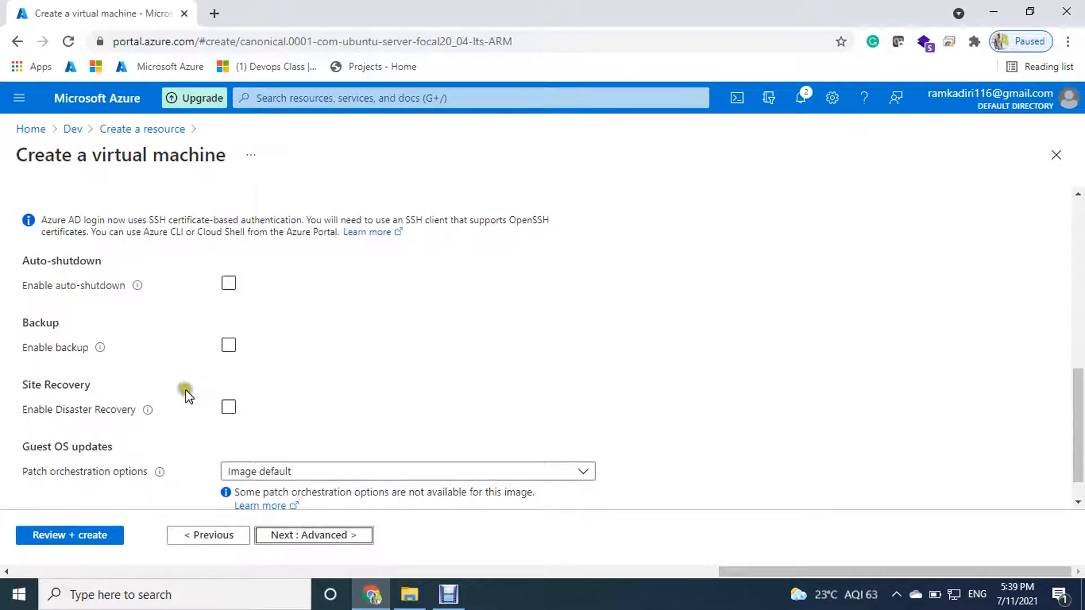
{"action": "left_click_drag", "start_coordinate": [27, 347], "coordinate": [61, 347]}
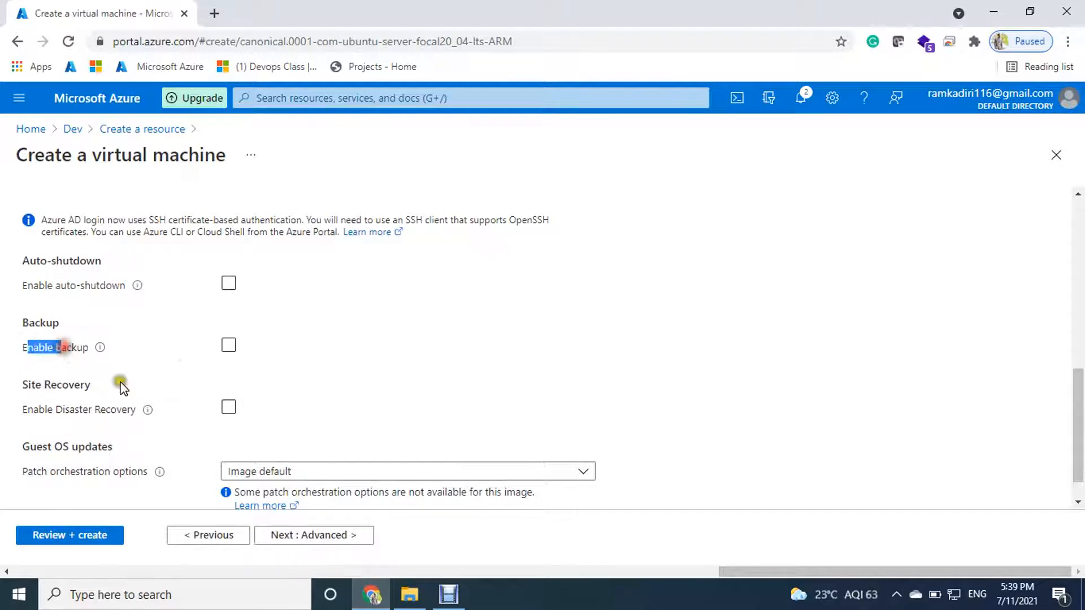
{"action": "left_click", "coordinate": [228, 347]}
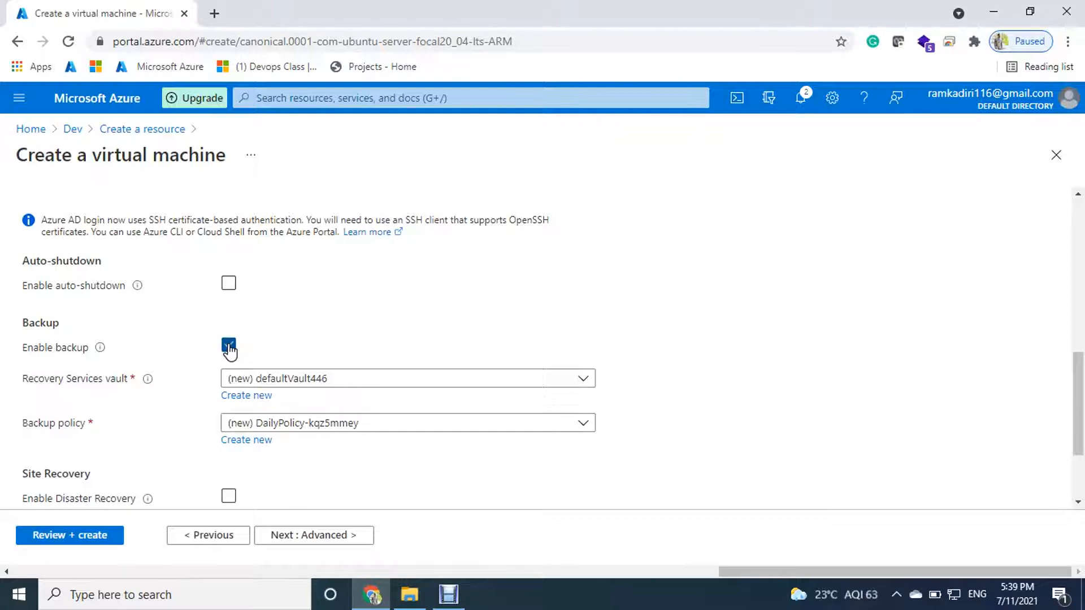
{"action": "left_click", "coordinate": [228, 345]}
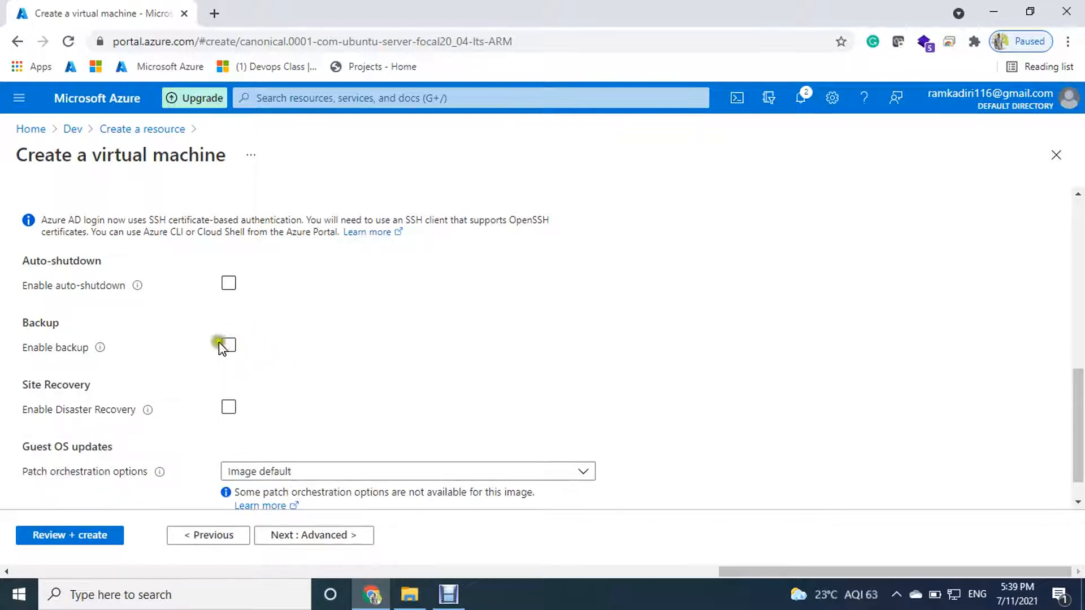
Enable disaster recovery and disable it again, and check the patch orchestration options without changing them.
{"action": "scroll", "coordinate": [290, 314], "scroll_direction": "down", "scroll_amount": 1}
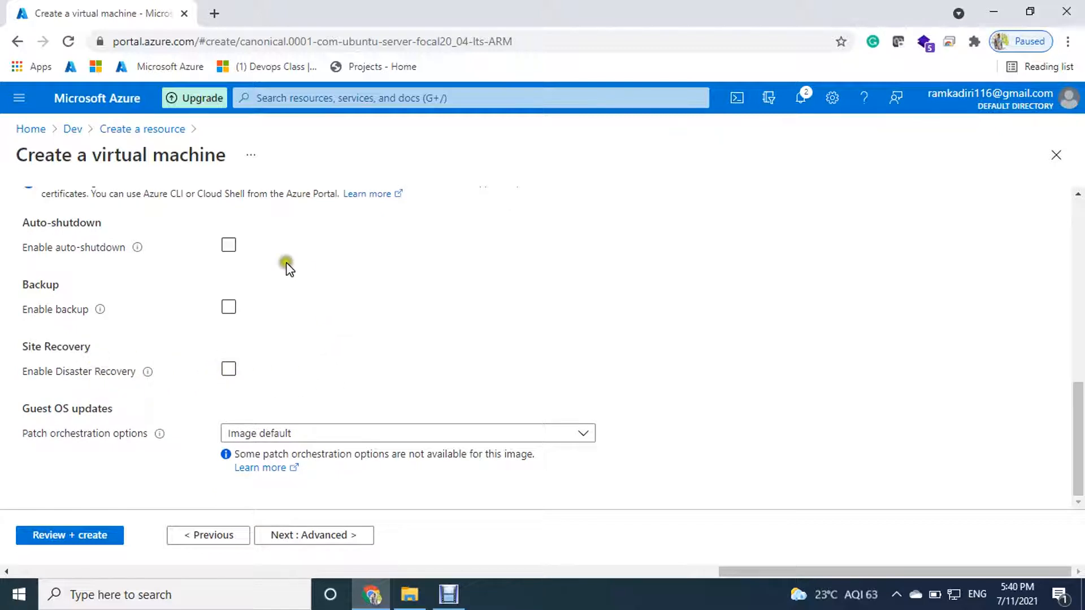
{"action": "left_click", "coordinate": [228, 372]}
{"action": "left_click", "coordinate": [228, 370]}
{"action": "left_click", "coordinate": [261, 434]}
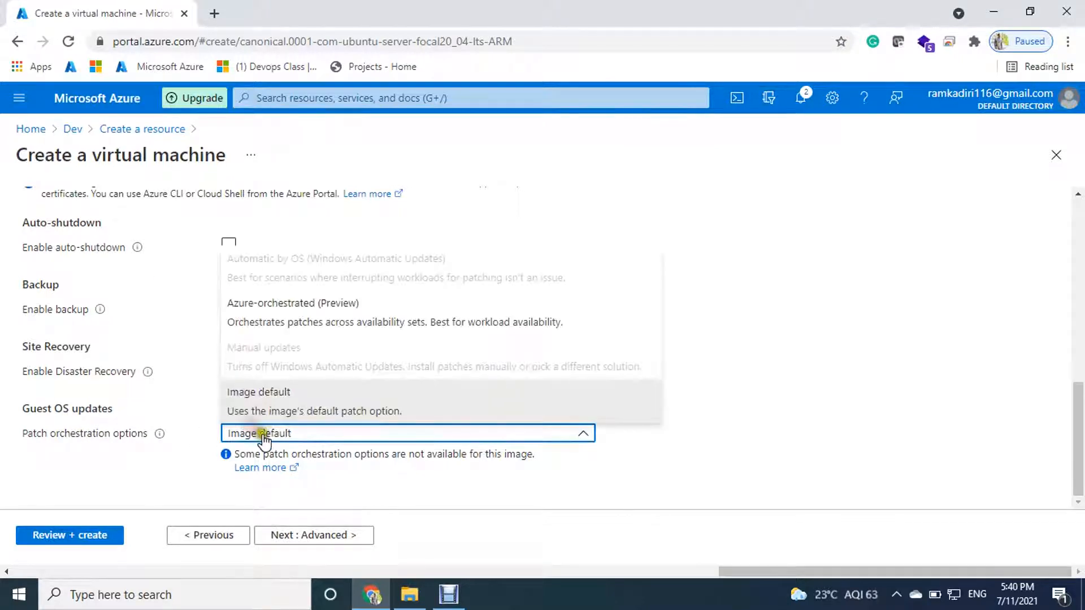
{"action": "left_click", "coordinate": [176, 464]}
Keep the default management settings and continue to the advanced settings.
{"action": "scroll", "coordinate": [274, 316], "scroll_direction": "up", "scroll_amount": 4}
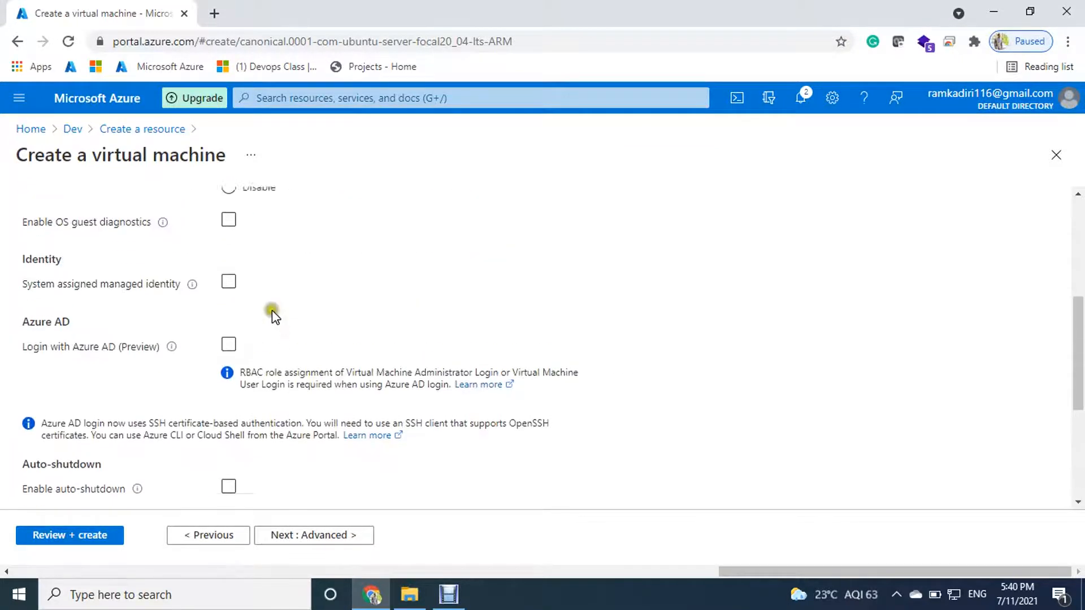
{"action": "scroll", "coordinate": [272, 313], "scroll_direction": "up", "scroll_amount": 5}
{"action": "scroll", "coordinate": [271, 315], "scroll_direction": "down", "scroll_amount": 12}
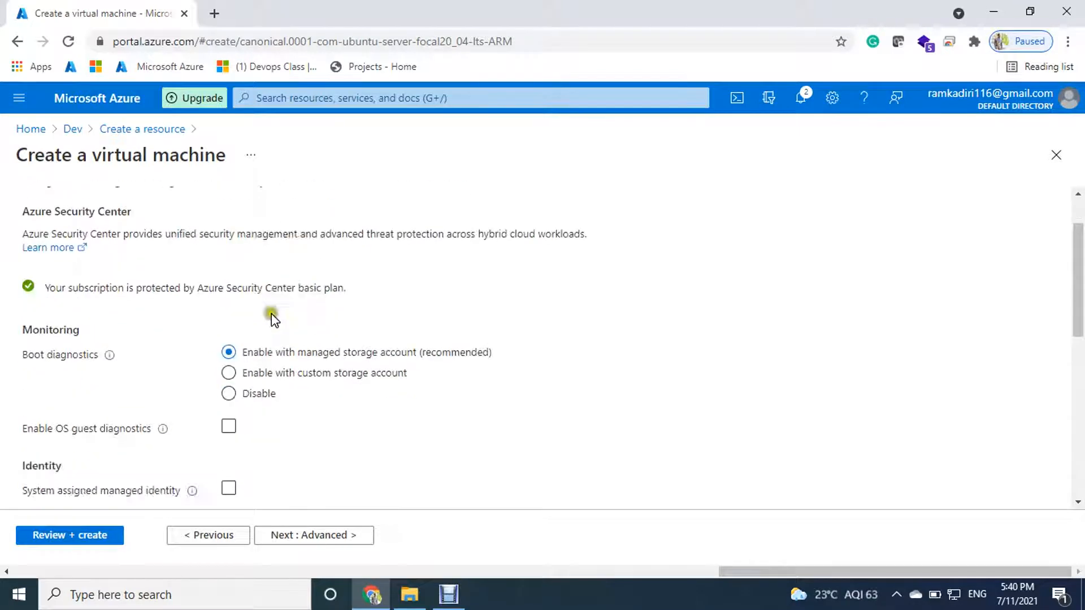
{"action": "left_click", "coordinate": [302, 534]}
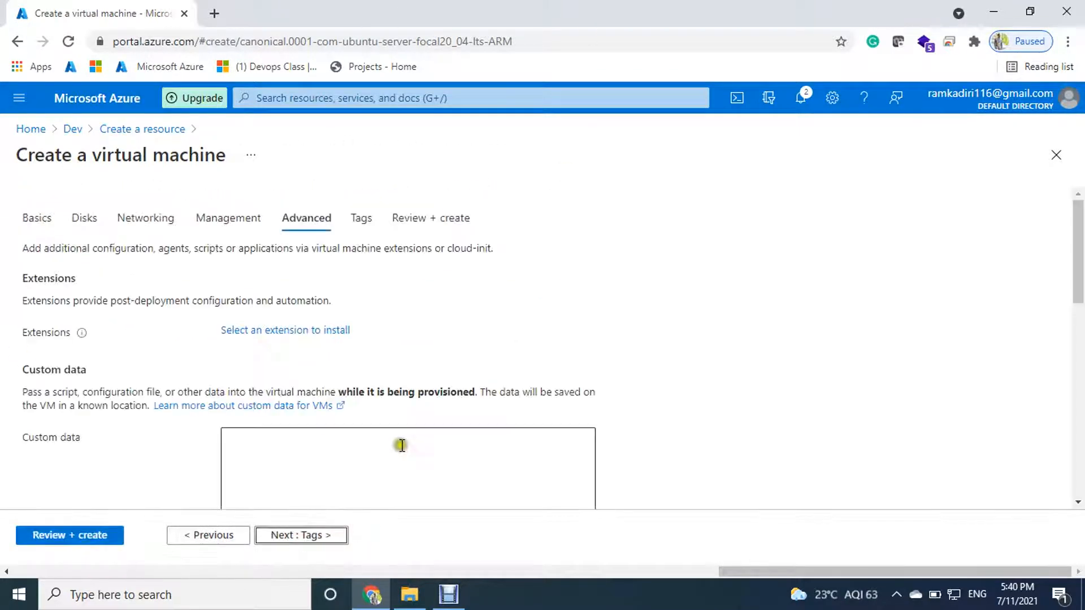
Examine the advanced options for the virtual machine, including extensions, custom data, proximity placement group and VM generation.
{"action": "scroll", "coordinate": [401, 443], "scroll_direction": "down", "scroll_amount": 8}
{"action": "scroll", "coordinate": [349, 411], "scroll_direction": "up", "scroll_amount": 7}
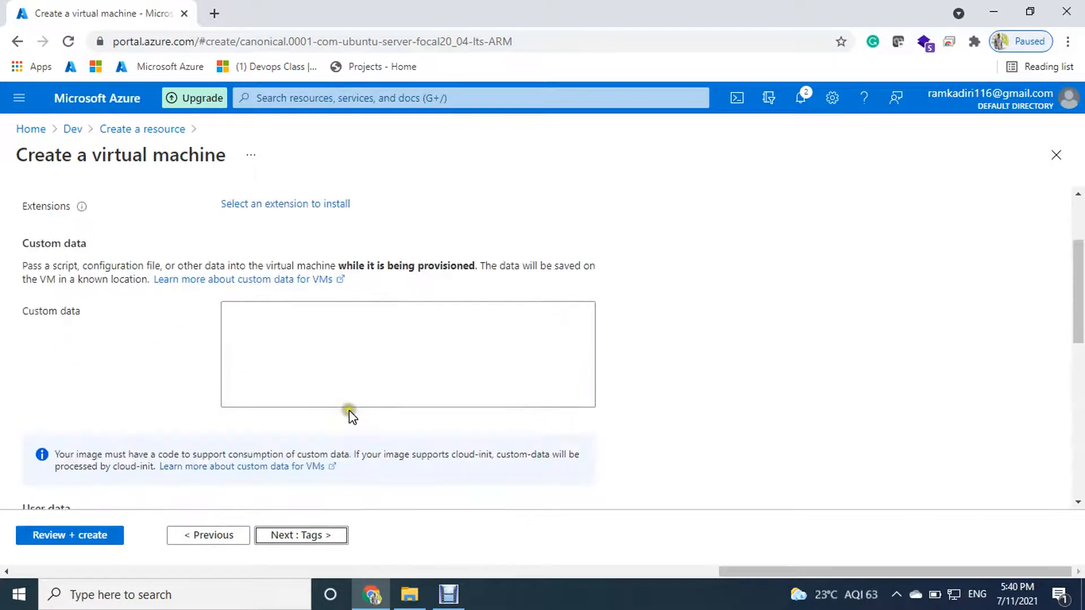
{"action": "left_click", "coordinate": [248, 401]}
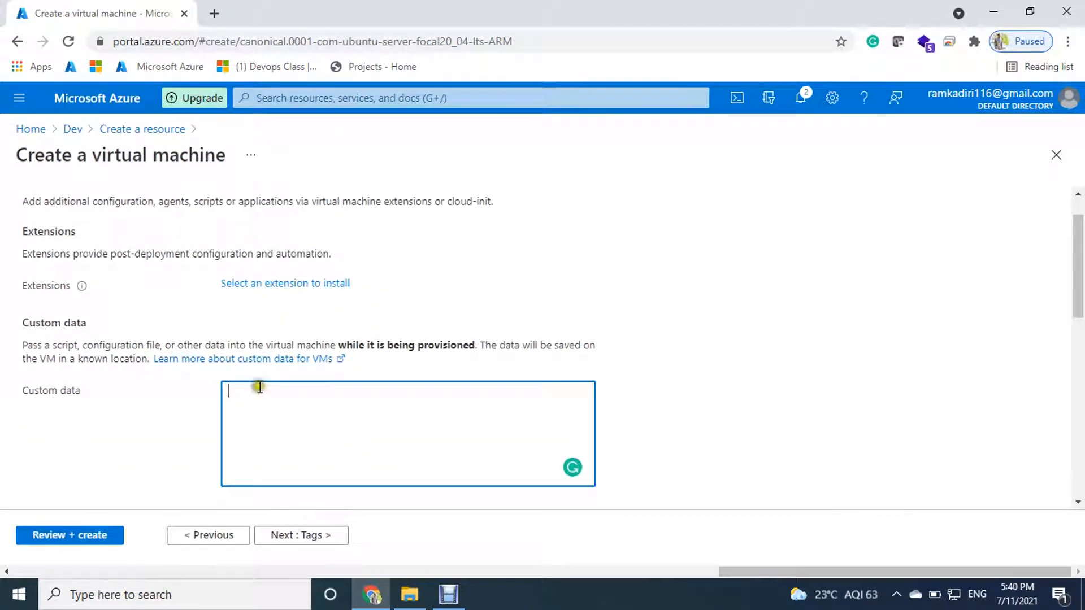
{"action": "left_click_drag", "start_coordinate": [24, 339], "coordinate": [82, 347]}
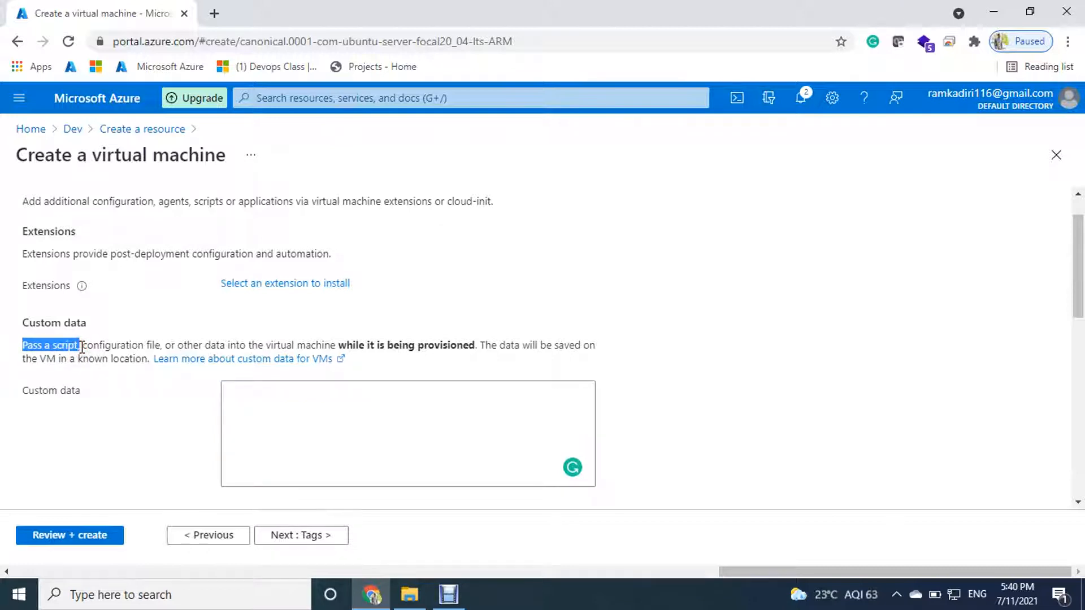
{"action": "left_click", "coordinate": [276, 418]}
{"action": "scroll", "coordinate": [277, 418], "scroll_direction": "down", "scroll_amount": 10}
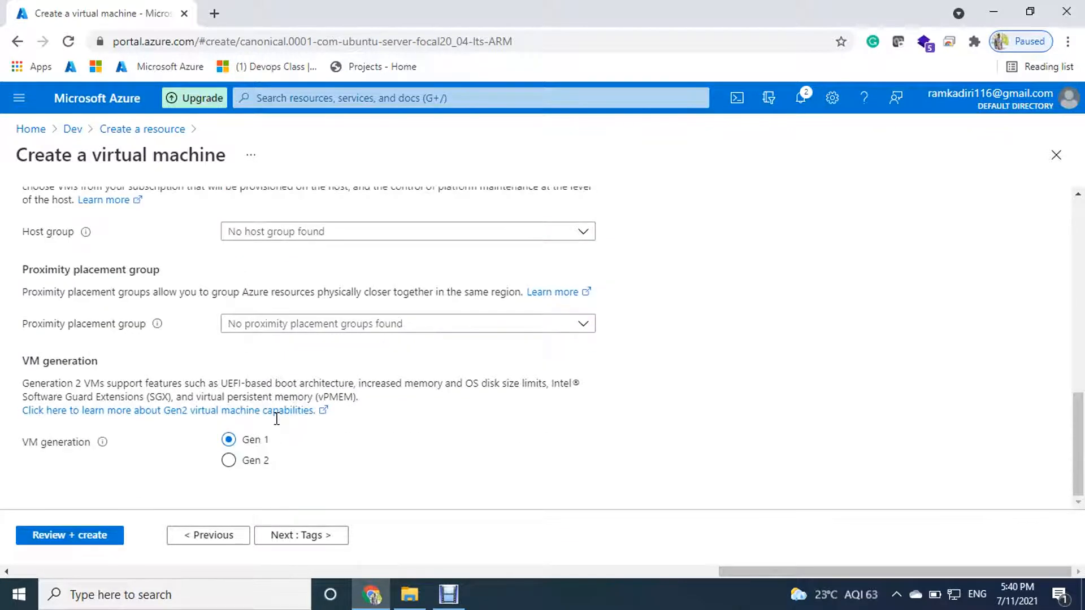
{"action": "left_click", "coordinate": [274, 421]}
{"action": "scroll", "coordinate": [272, 419], "scroll_direction": "up", "scroll_amount": 10}
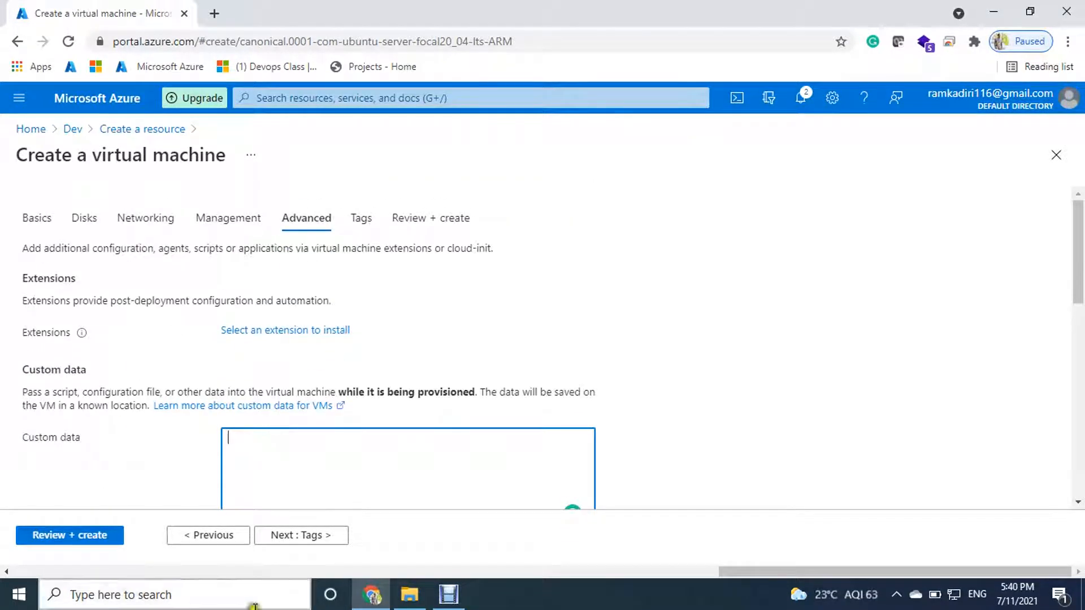
Continue past the advanced settings and tags without adding anything, and run the final validation of the virtual machine.
{"action": "left_click", "coordinate": [304, 534]}
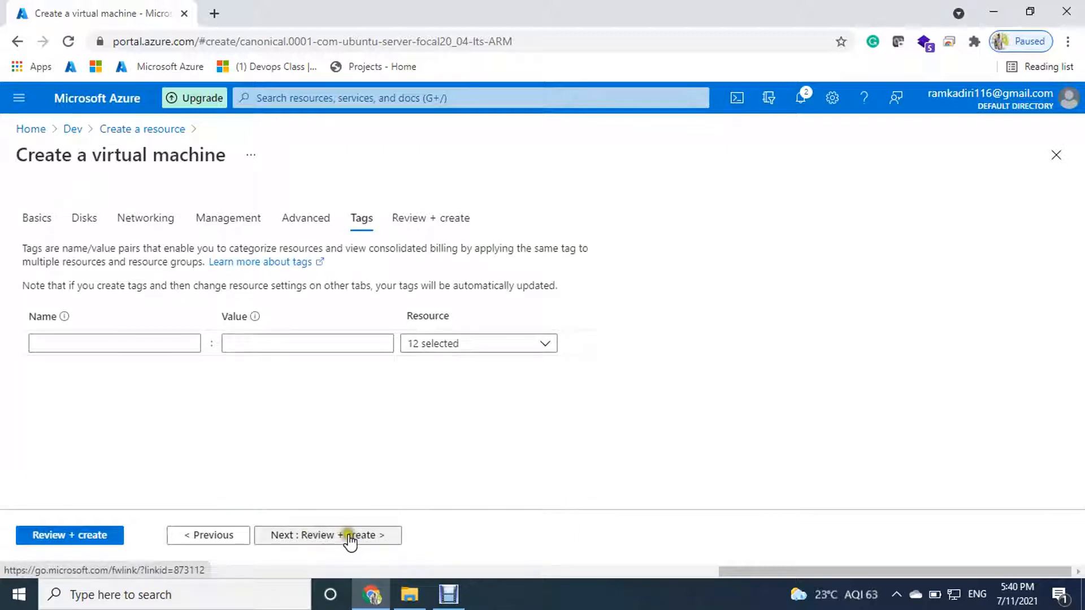
{"action": "left_click", "coordinate": [349, 535]}
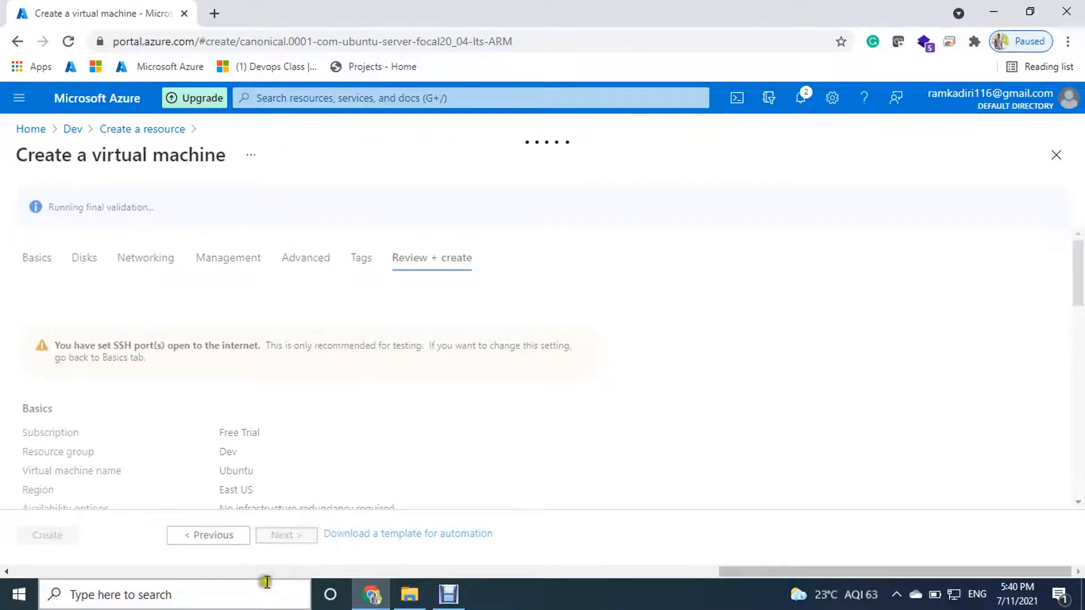
{"action": "left_click", "coordinate": [230, 603]}
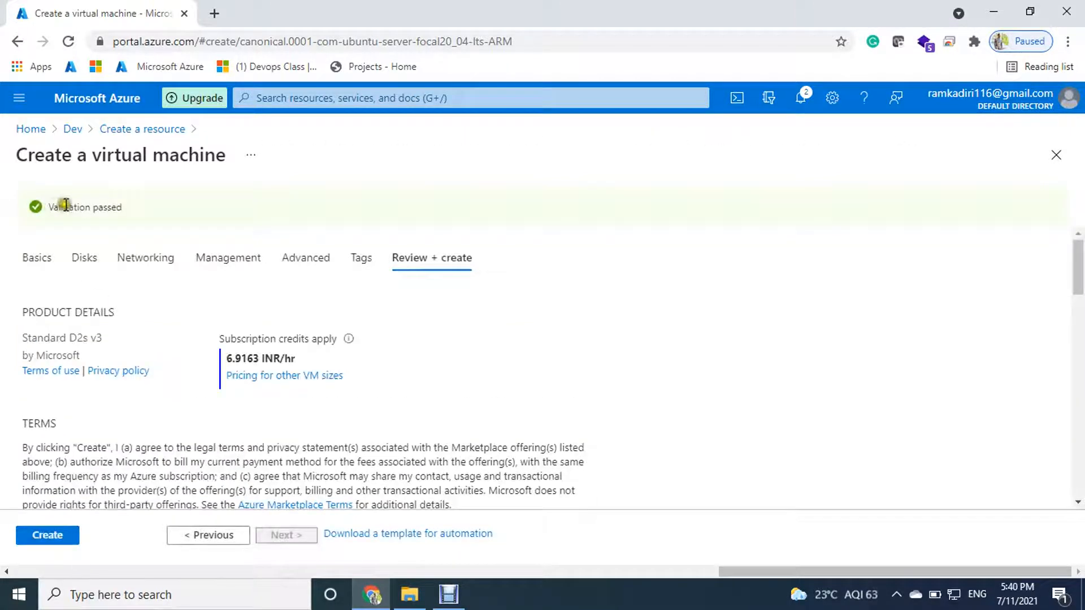
Examine the virtual machine's size, hourly price and full configuration summary before creation.
{"action": "left_click", "coordinate": [52, 340]}
{"action": "left_click_drag", "start_coordinate": [18, 341], "coordinate": [106, 341]}
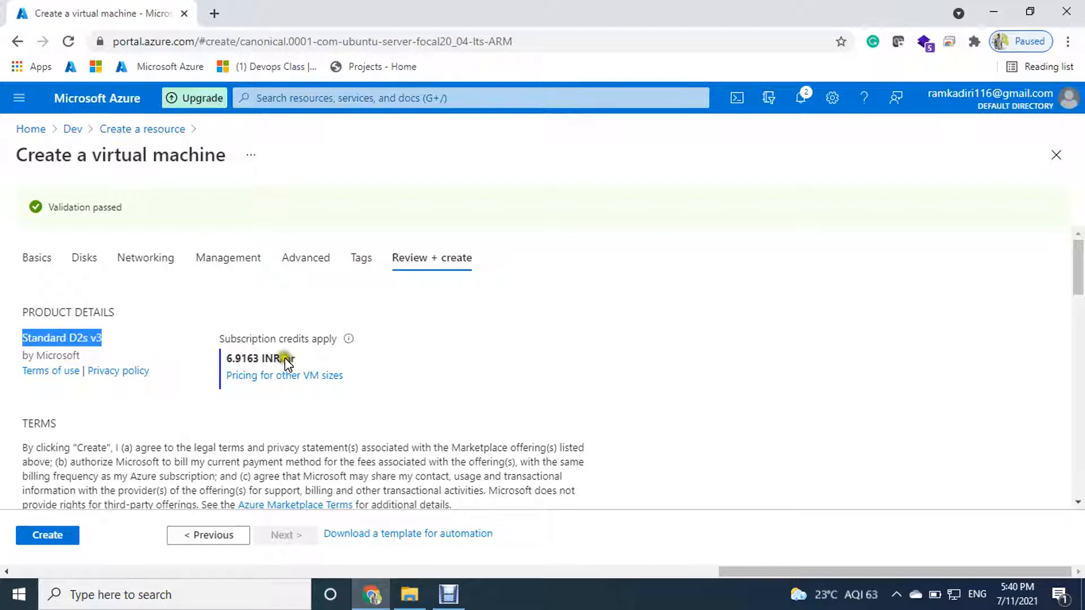
{"action": "left_click_drag", "start_coordinate": [295, 358], "coordinate": [226, 362]}
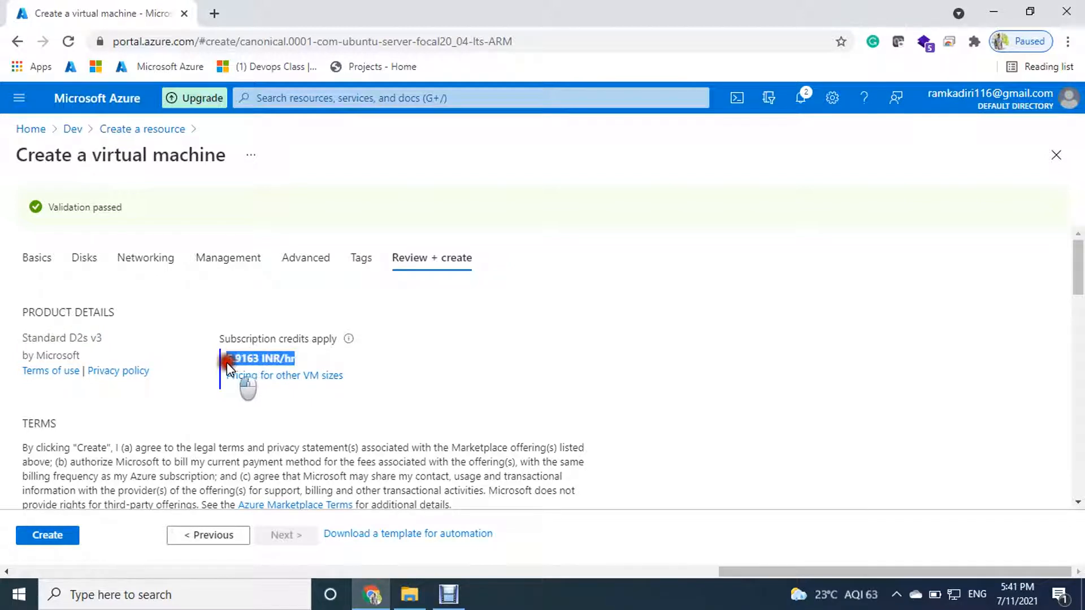
{"action": "left_click", "coordinate": [226, 363]}
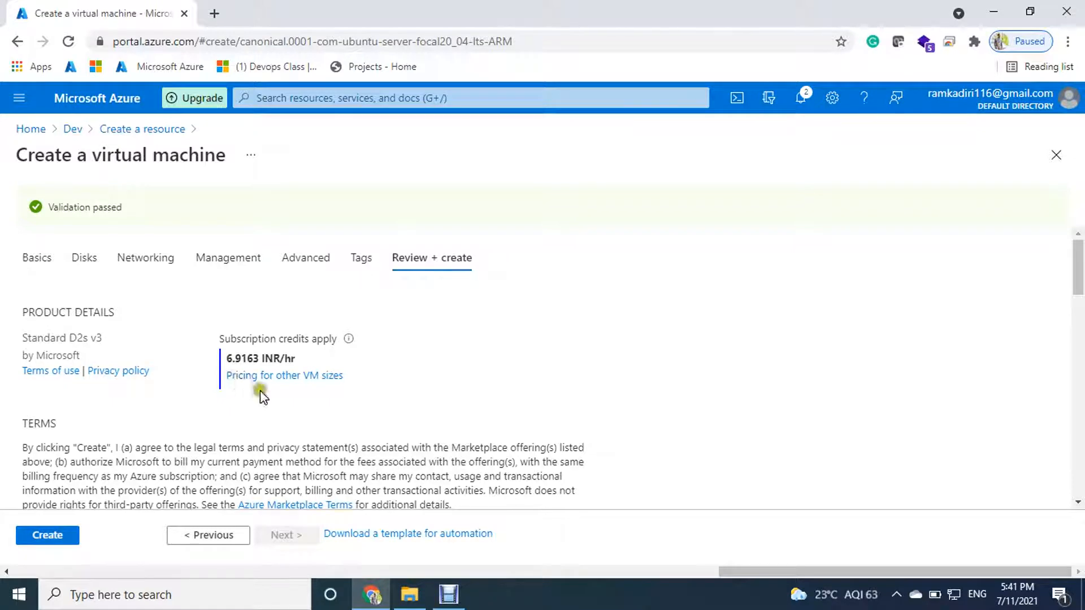
{"action": "scroll", "coordinate": [261, 392], "scroll_direction": "down", "scroll_amount": 10}
{"action": "scroll", "coordinate": [282, 386], "scroll_direction": "down", "scroll_amount": 3}
{"action": "scroll", "coordinate": [109, 388], "scroll_direction": "up", "scroll_amount": 13}
{"action": "scroll", "coordinate": [126, 358], "scroll_direction": "down", "scroll_amount": 12}
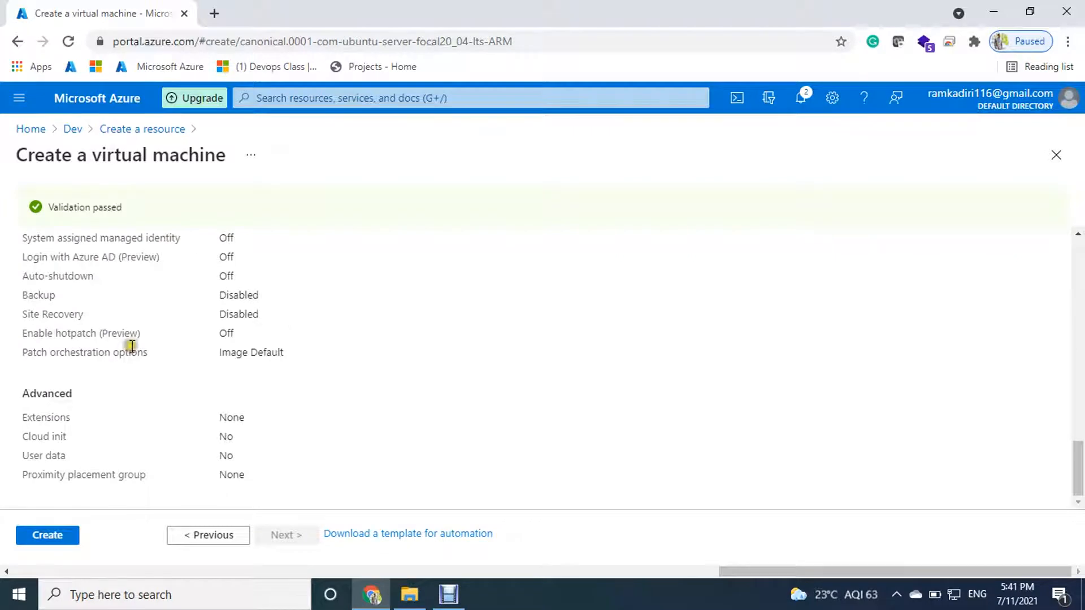
Create the virtual machine and download the private key of its new SSH key pair.
{"action": "left_click", "coordinate": [61, 534]}
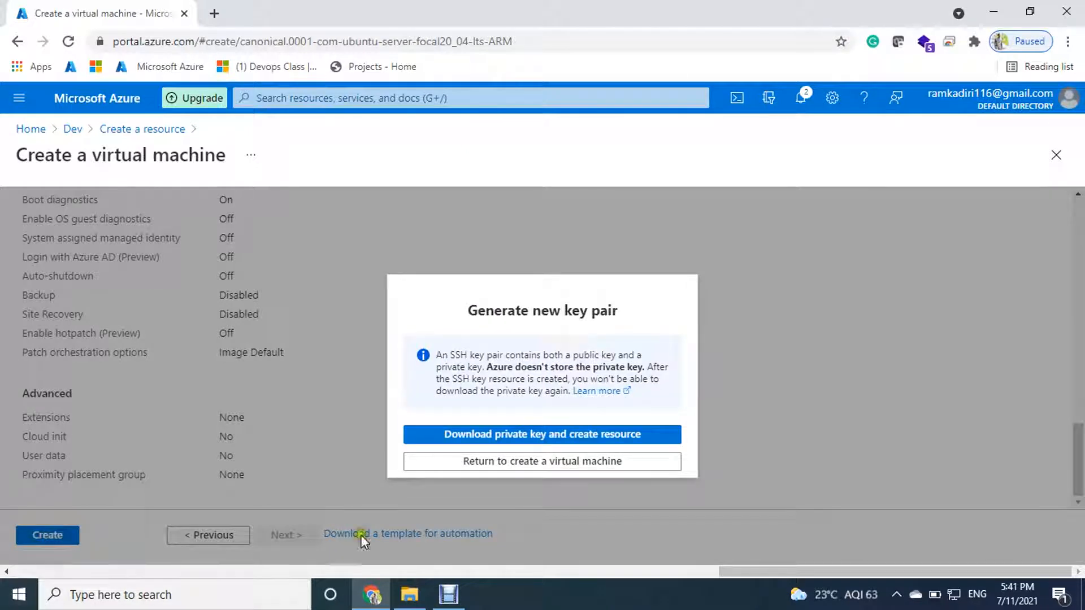
{"action": "left_click_drag", "start_coordinate": [462, 308], "coordinate": [543, 312]}
{"action": "left_click", "coordinate": [487, 435]}
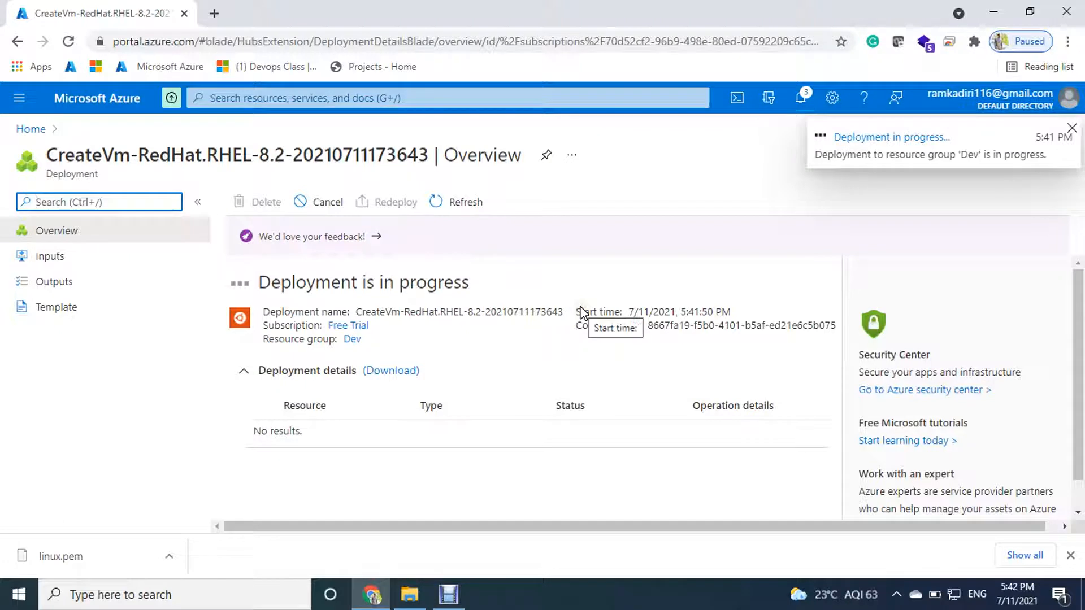
Open Notepad++ through the Windows Run dialog and decline its update download.
{"action": "key", "text": "super+r"}
{"action": "left_click_drag", "start_coordinate": [248, 397], "coordinate": [745, 235]}
{"action": "type", "text": "notepad"}
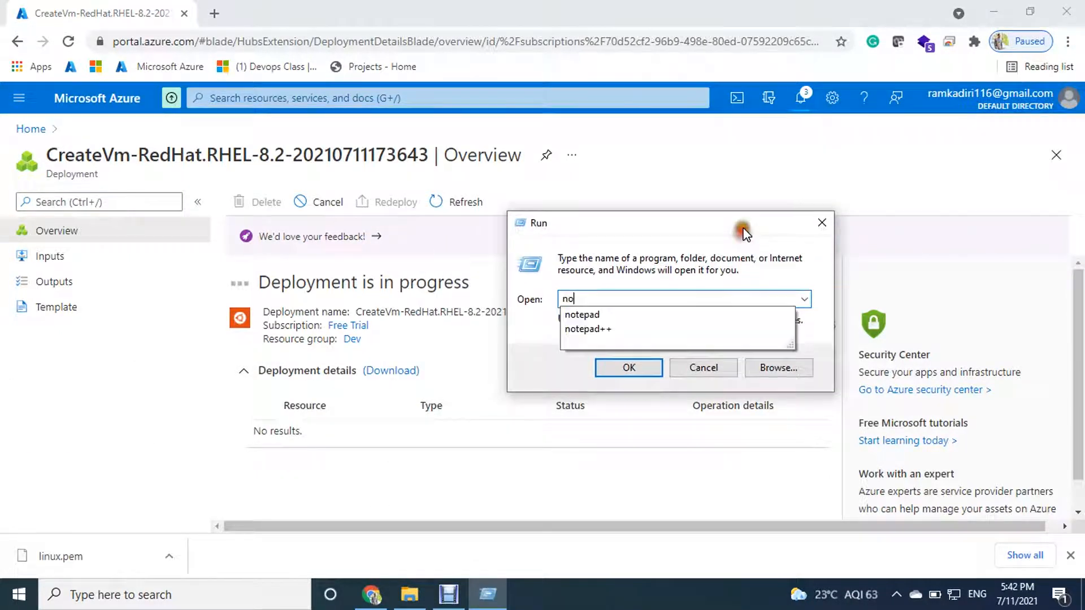
{"action": "type", "text": "++"}
{"action": "key", "text": "Return"}
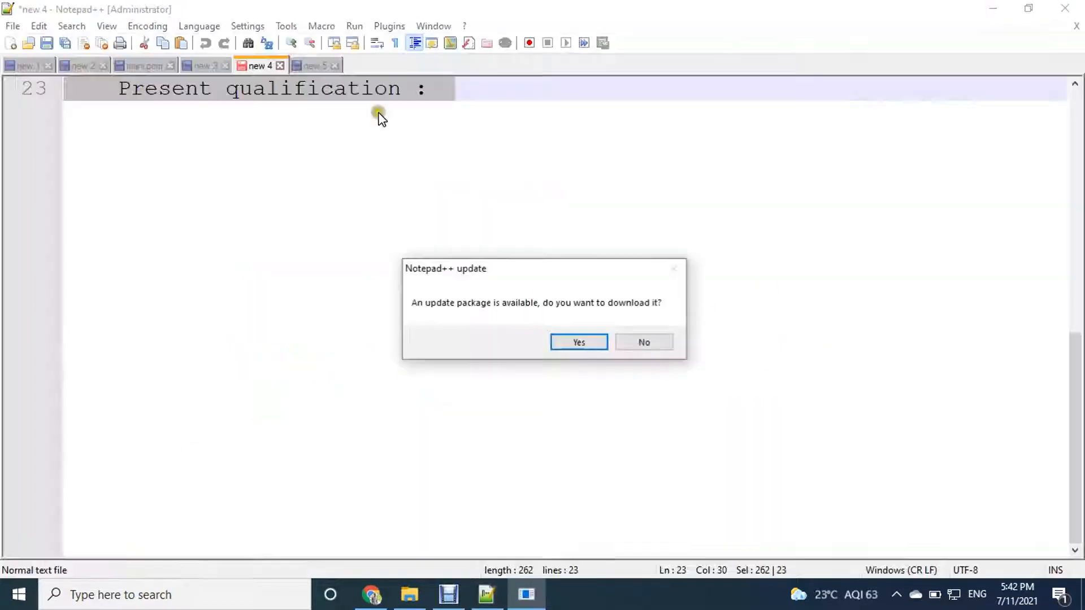
{"action": "left_click", "coordinate": [645, 342]}
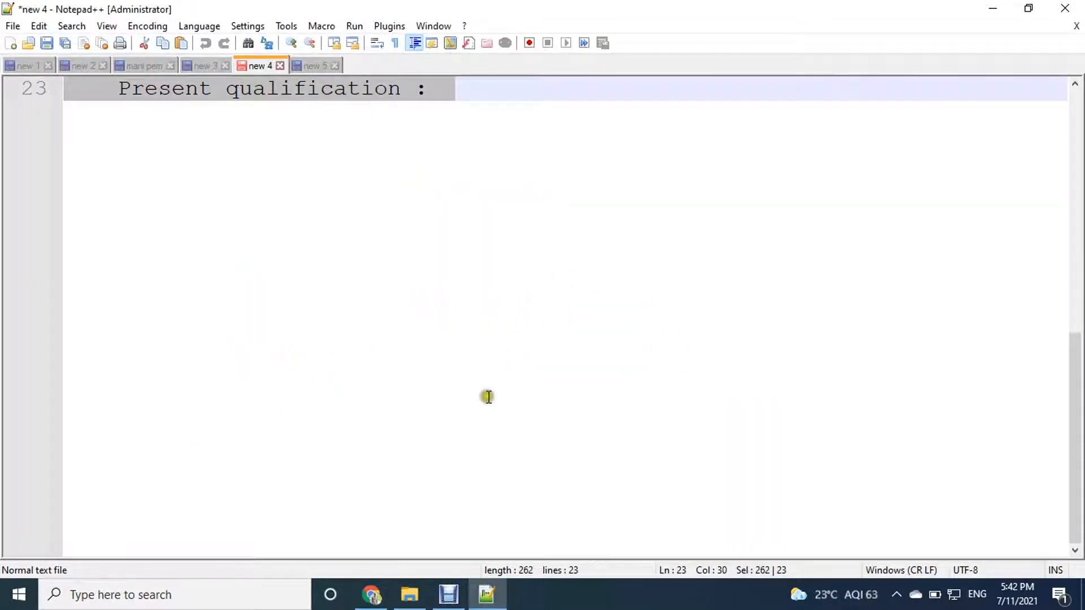
Replace the contents of the open note with two lines: "Putty software" and "git bash".
{"action": "key", "text": "Delete"}
{"action": "scroll", "coordinate": [380, 517], "scroll_direction": "up", "scroll_amount": 4}
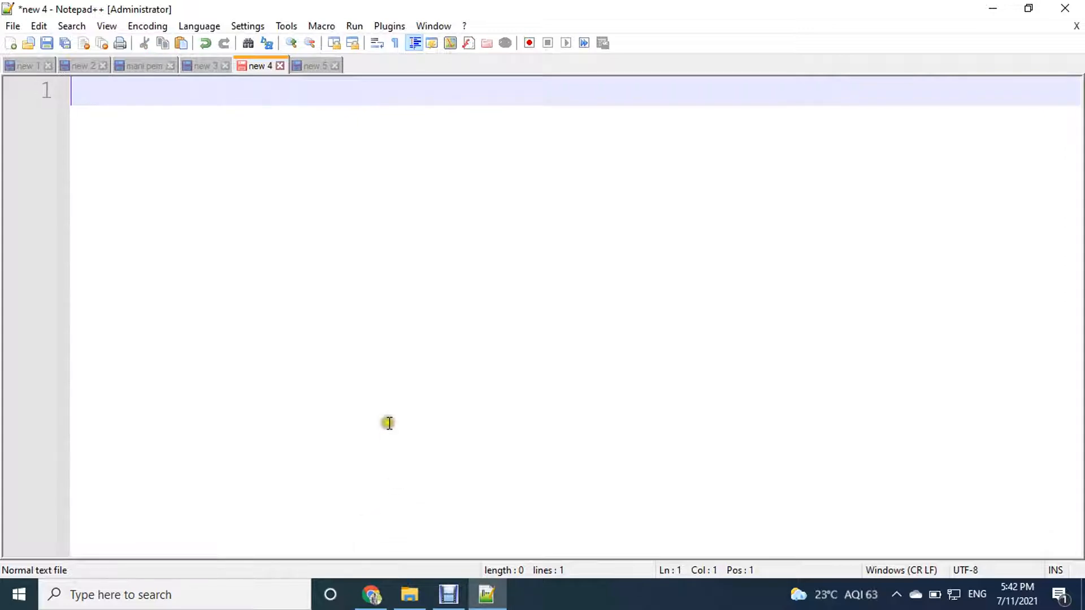
{"action": "type", "text": "Putty "}
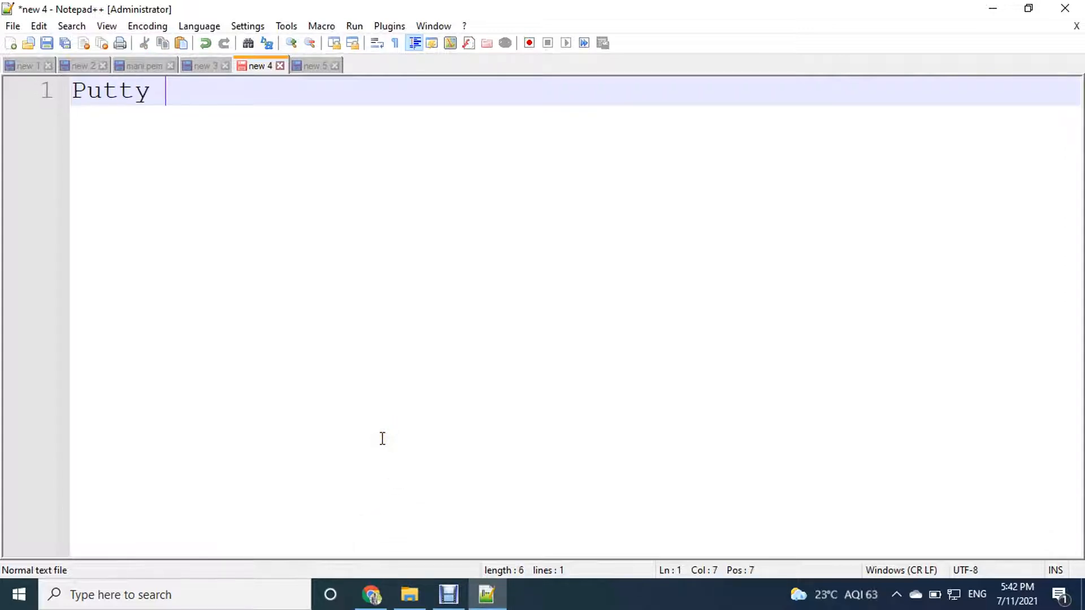
{"action": "type", "text": "softarware"}
{"action": "key", "text": "Return"}
{"action": "left_click", "coordinate": [378, 432]}
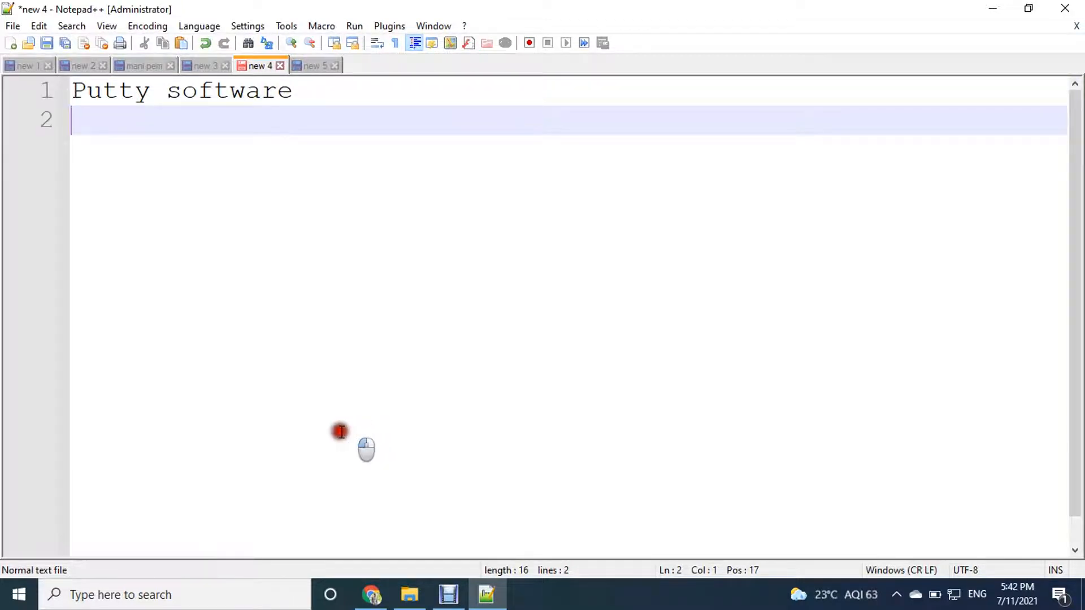
{"action": "type", "text": "i"}
{"action": "double_click", "coordinate": [281, 428]}
{"action": "type", "text": "git bash"}
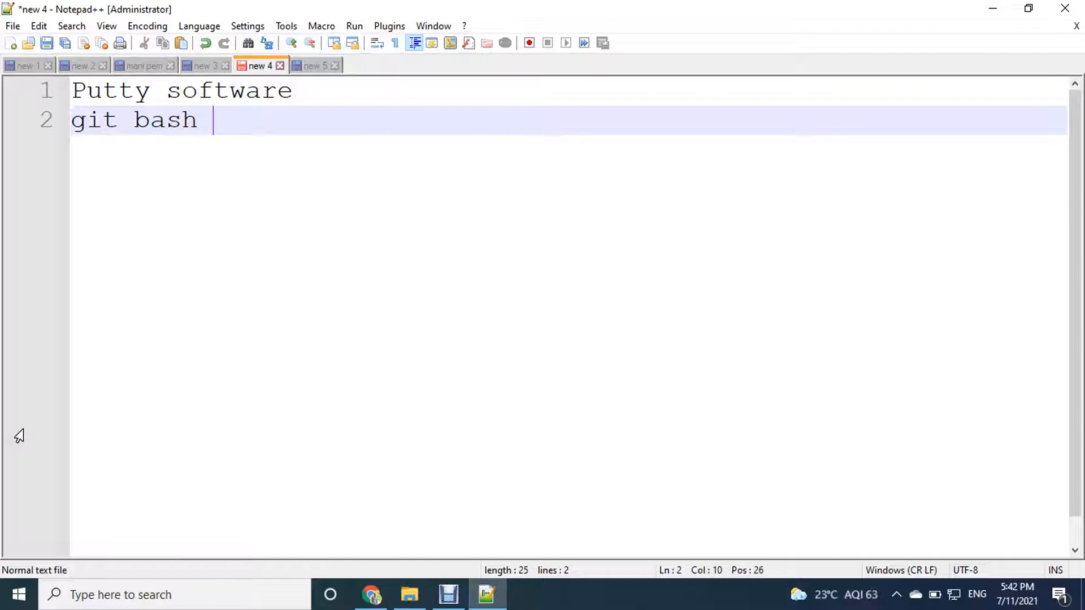
Close Notepad++ and check the virtual machine's deployment status in the Azure portal.
{"action": "left_click_drag", "start_coordinate": [286, 143], "coordinate": [72, 92]}
{"action": "left_click", "coordinate": [191, 146]}
{"action": "left_click_drag", "start_coordinate": [205, 131], "coordinate": [68, 95]}
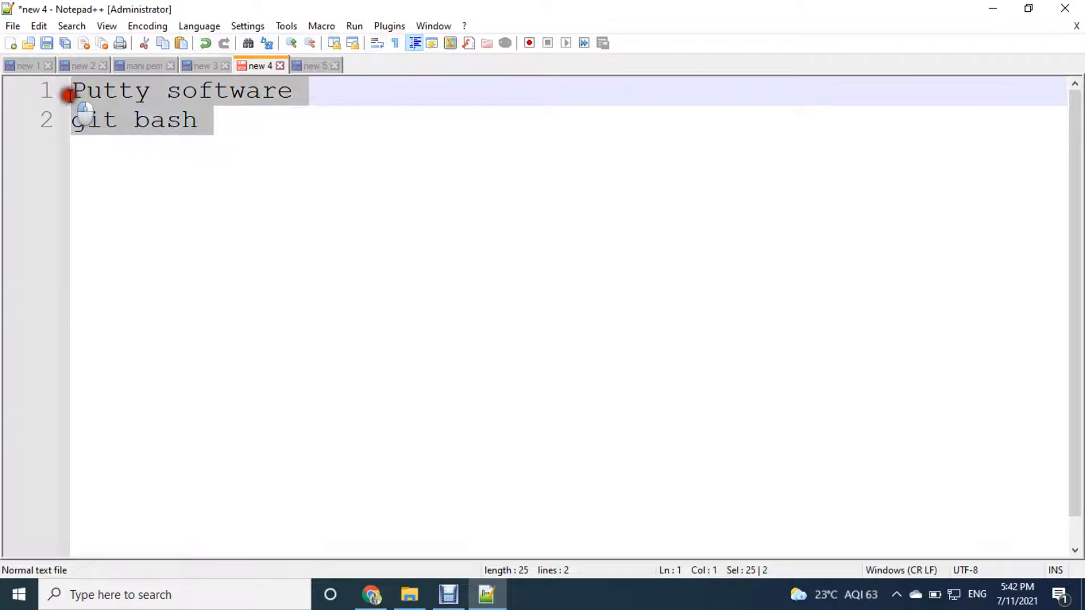
{"action": "left_click", "coordinate": [226, 114]}
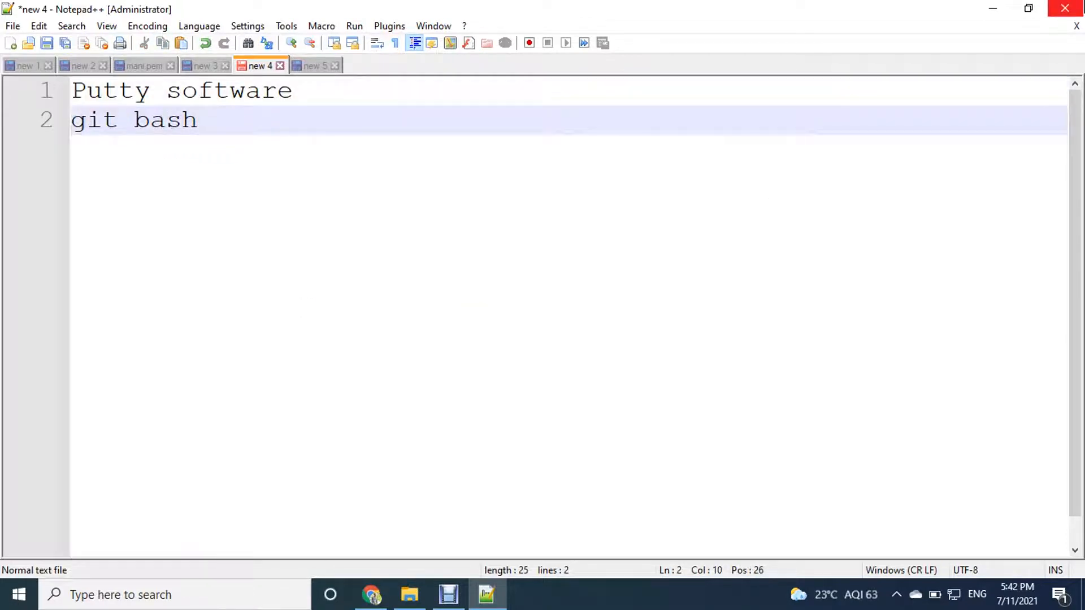
{"action": "left_click", "coordinate": [1065, 8]}
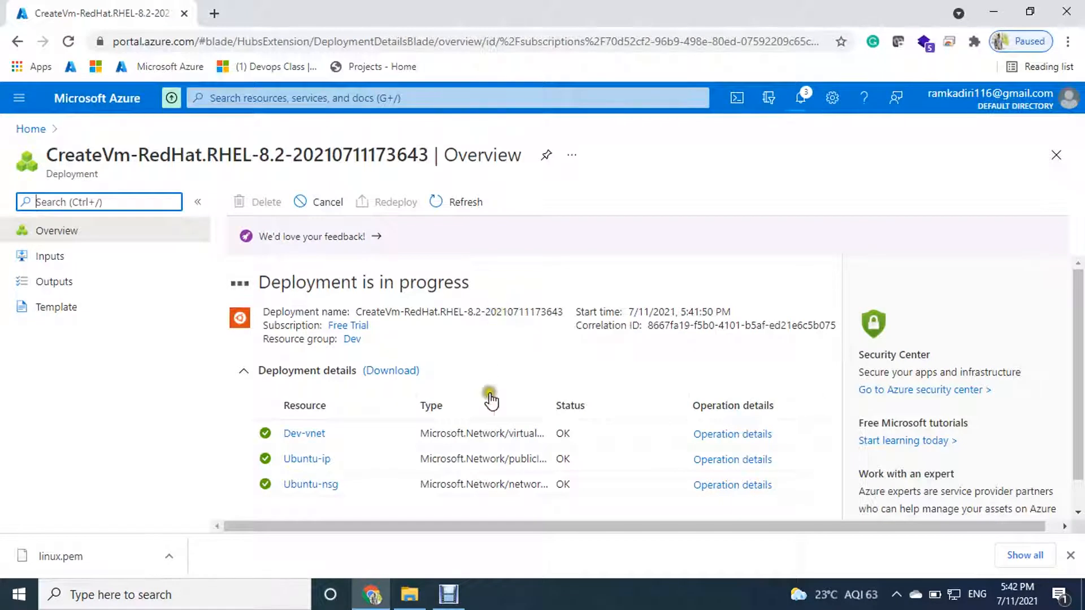
{"action": "left_click_drag", "start_coordinate": [257, 284], "coordinate": [521, 272]}
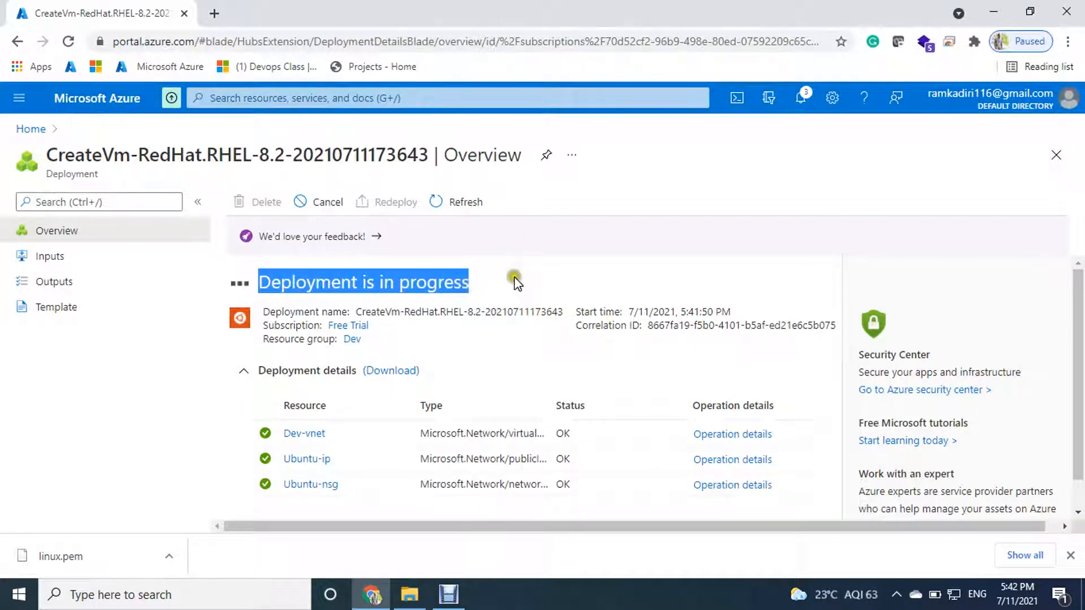
Open the putty.org website in a new browser tab, keeping the Azure deployment page open.
{"action": "left_click", "coordinate": [211, 12]}
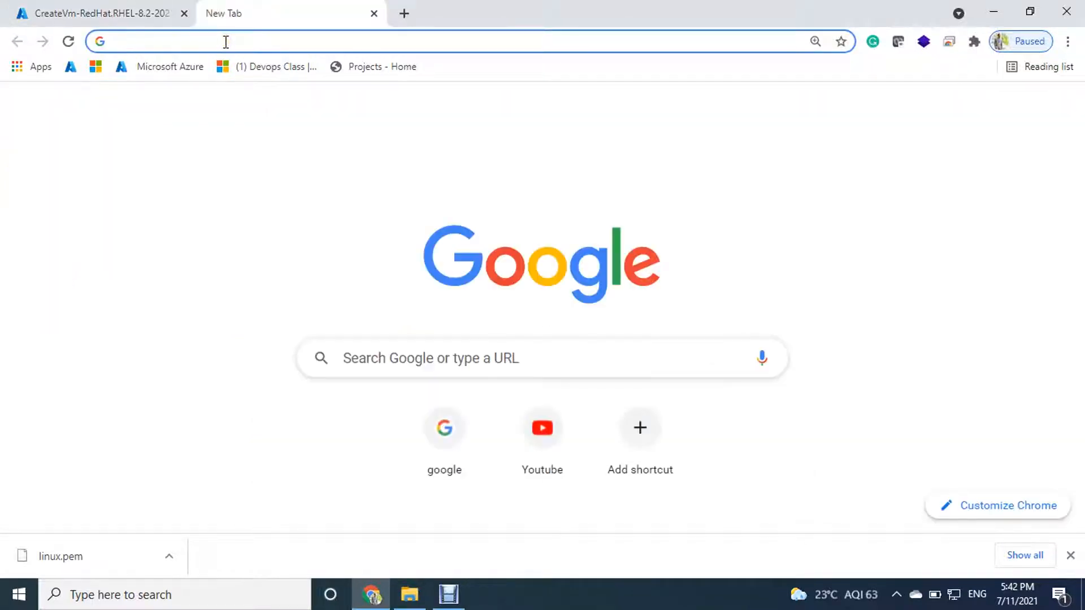
{"action": "left_click", "coordinate": [225, 41]}
{"action": "type", "text": "putt"}
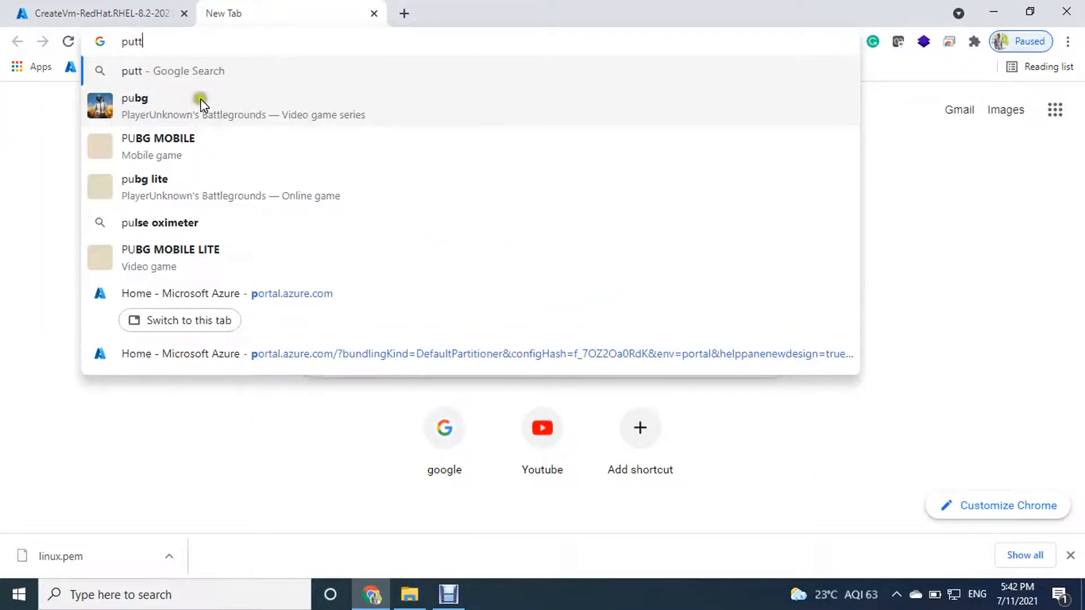
{"action": "type", "text": "y.org"}
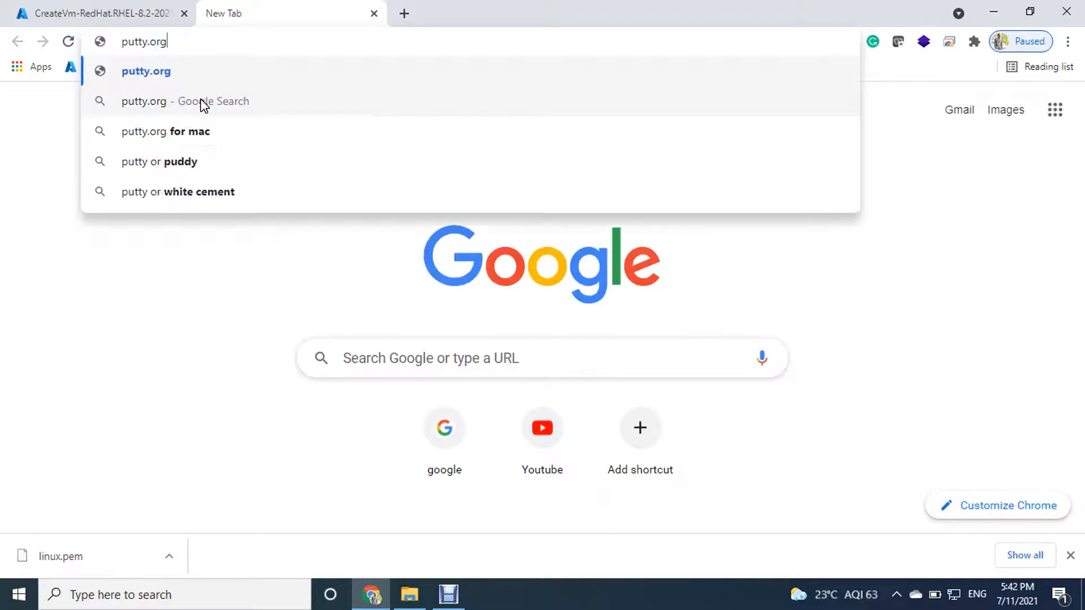
{"action": "key", "text": "Return"}
{"action": "left_click", "coordinate": [109, 13]}
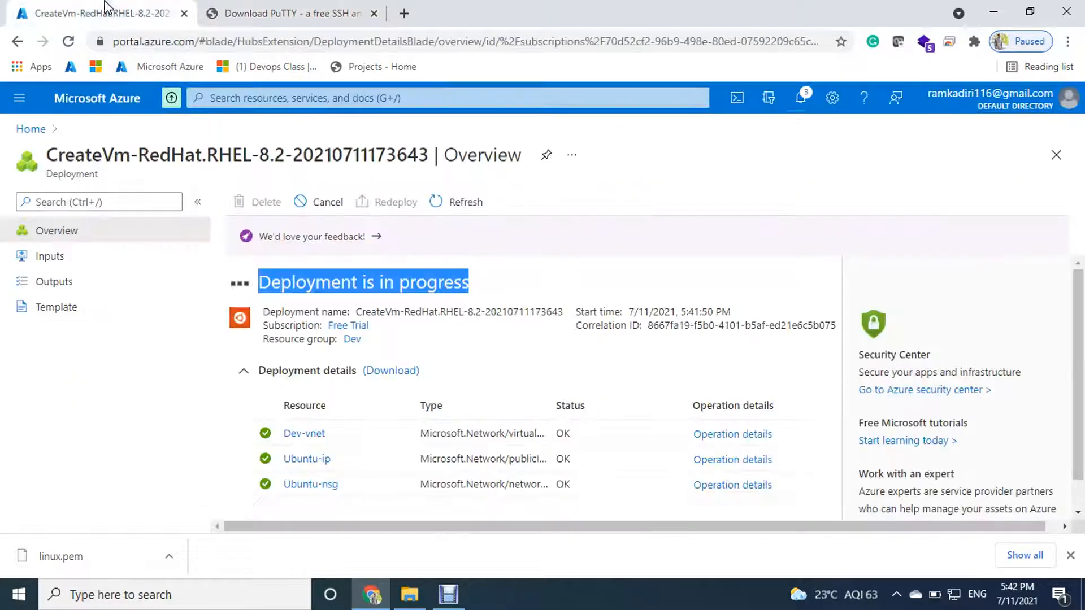
{"action": "left_click", "coordinate": [316, 4]}
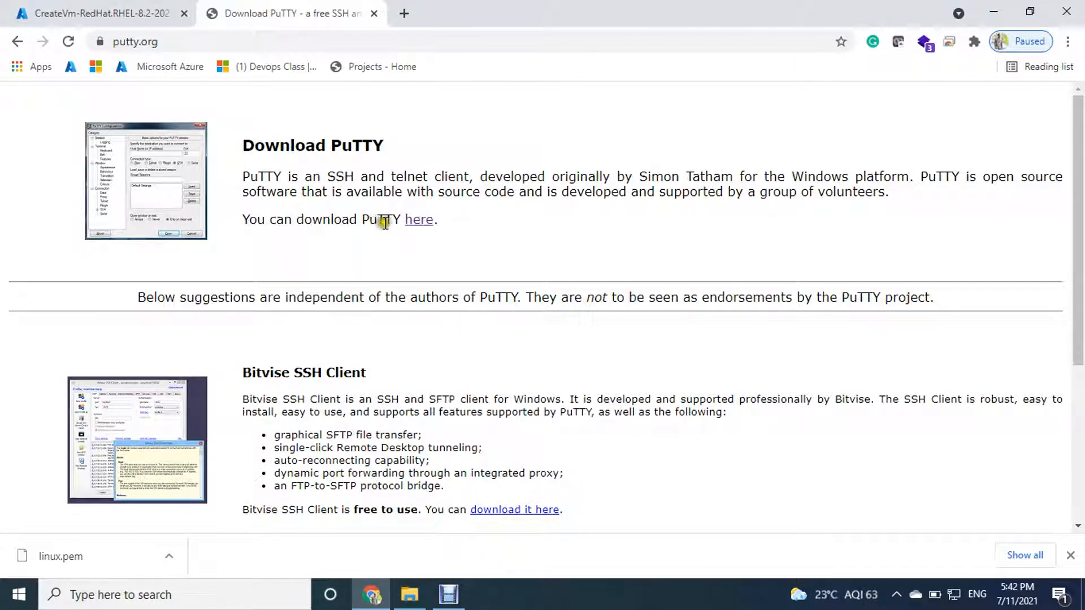
Download the 64-bit x86 putty.exe from PuTTY's latest release page and check back on the Azure deployment.
{"action": "left_click", "coordinate": [418, 223]}
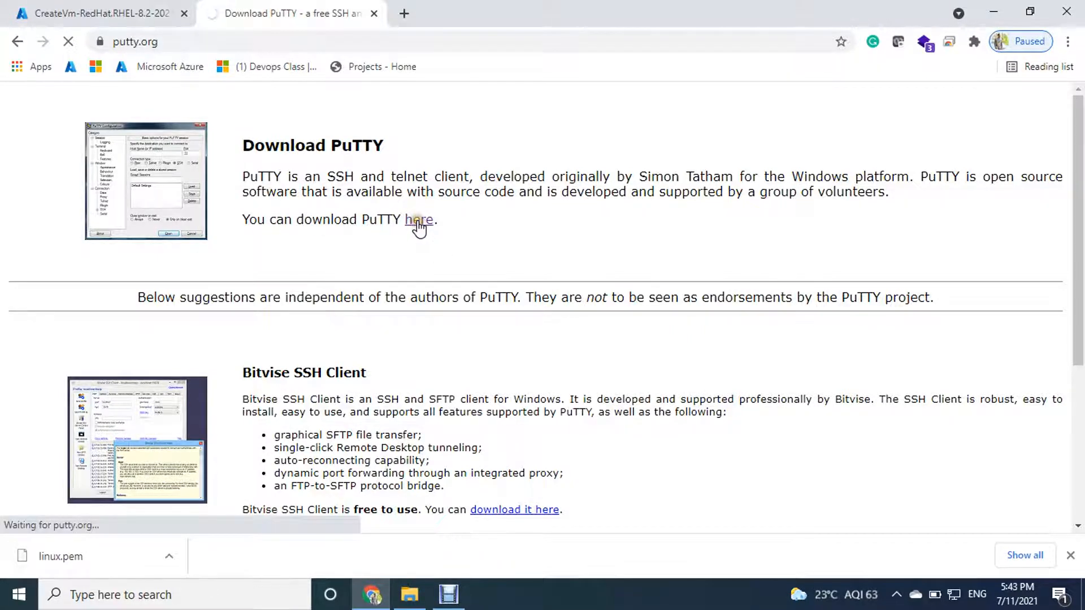
{"action": "scroll", "coordinate": [449, 232], "scroll_direction": "down", "scroll_amount": 7}
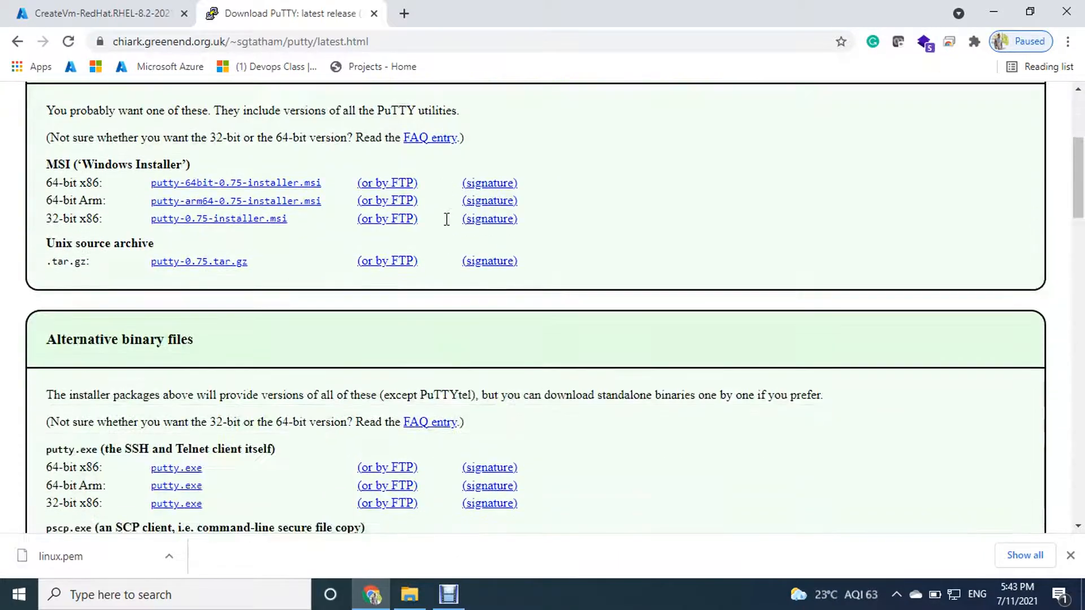
{"action": "scroll", "coordinate": [446, 219], "scroll_direction": "down", "scroll_amount": 4}
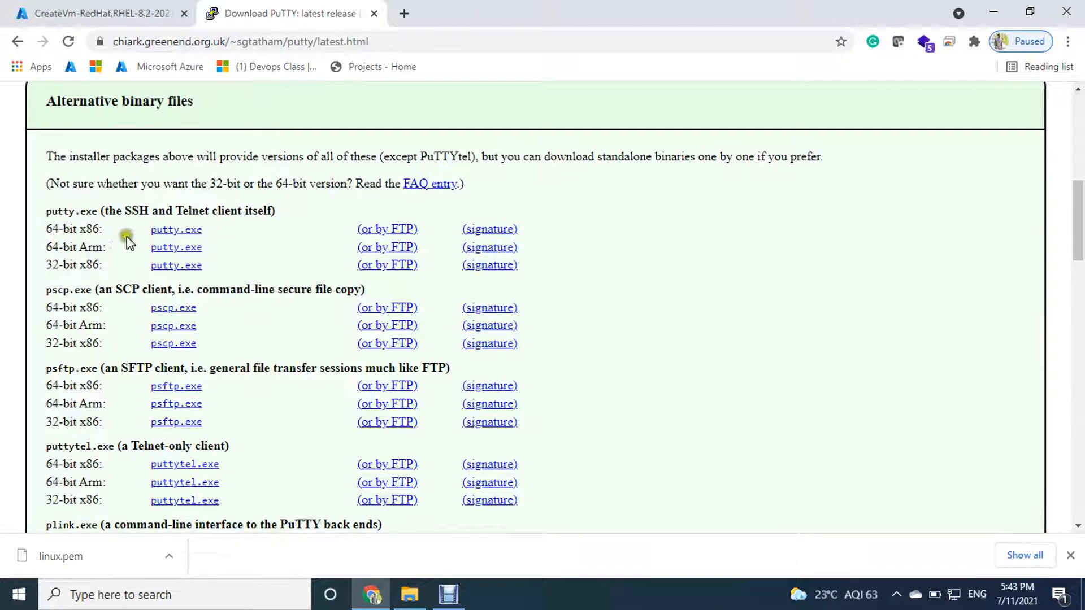
{"action": "left_click", "coordinate": [170, 233]}
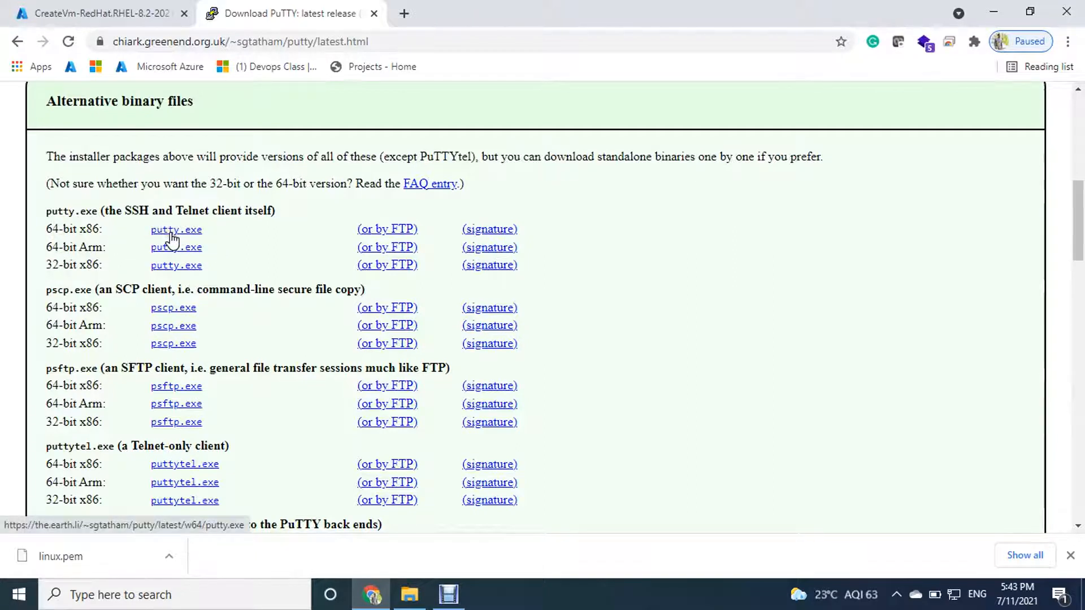
{"action": "left_click", "coordinate": [173, 231]}
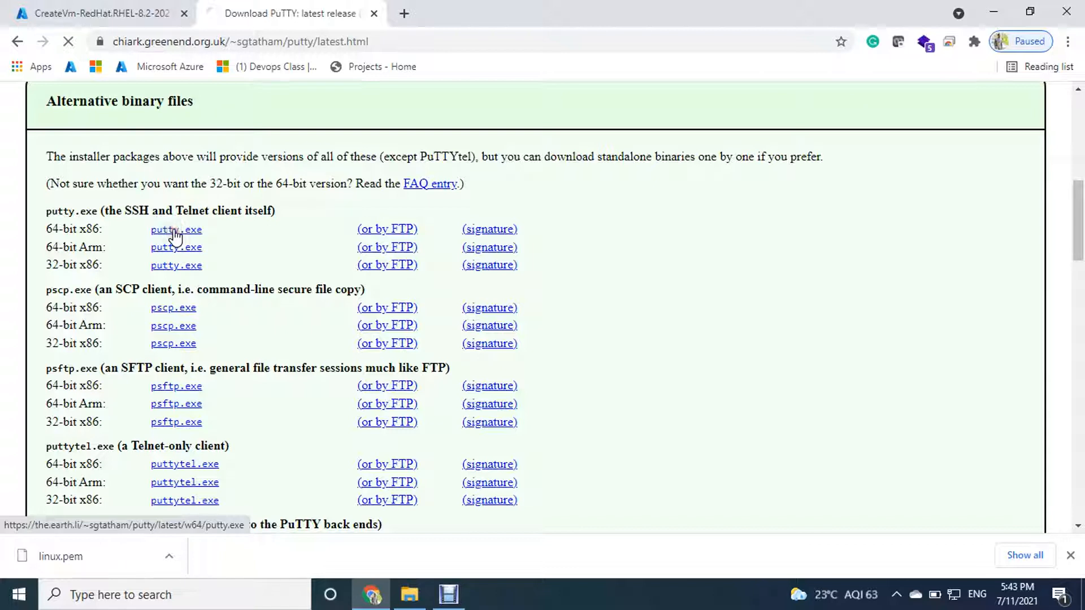
{"action": "left_click", "coordinate": [123, 17]}
{"action": "left_click", "coordinate": [525, 267]}
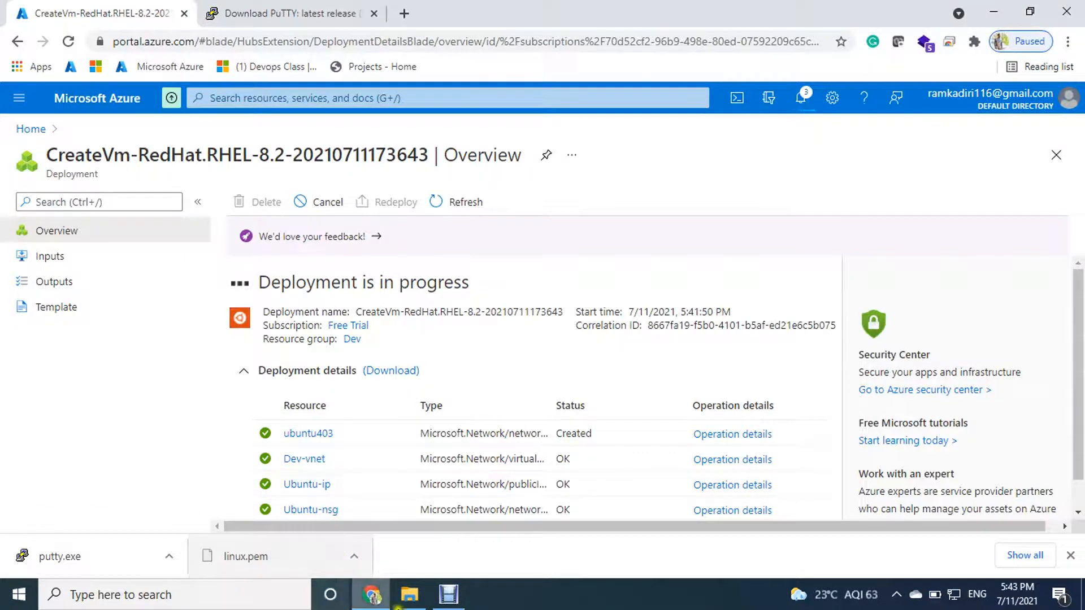
Look through the PuTTY download page for the 64-bit x86 puttygen.exe key generation utility.
{"action": "left_click", "coordinate": [289, 8]}
{"action": "scroll", "coordinate": [283, 351], "scroll_direction": "down", "scroll_amount": 10}
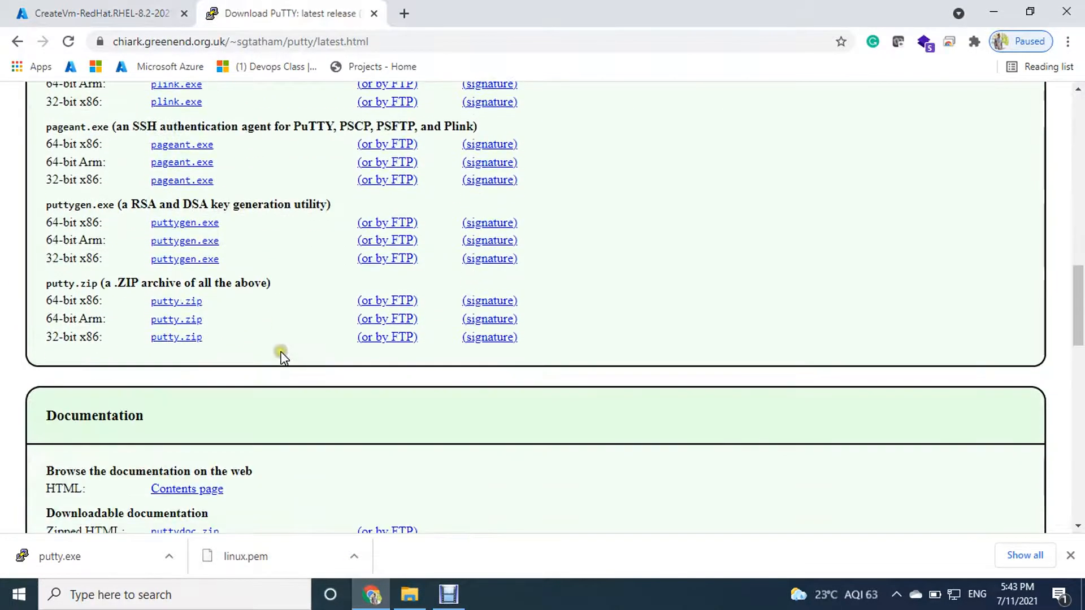
{"action": "scroll", "coordinate": [281, 356], "scroll_direction": "up", "scroll_amount": 5}
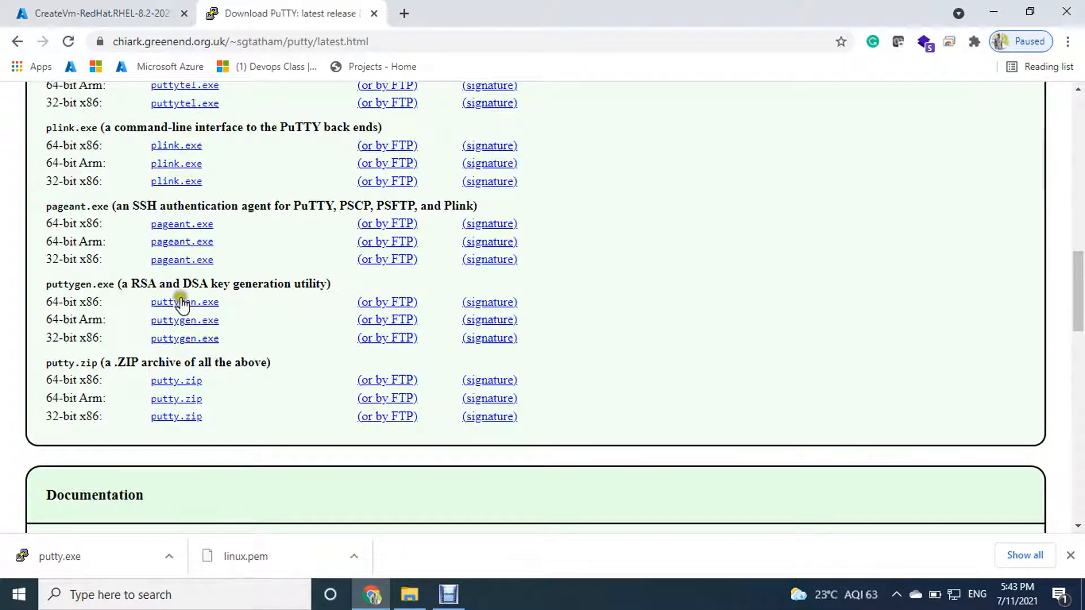
{"action": "scroll", "coordinate": [186, 265], "scroll_direction": "up", "scroll_amount": 6}
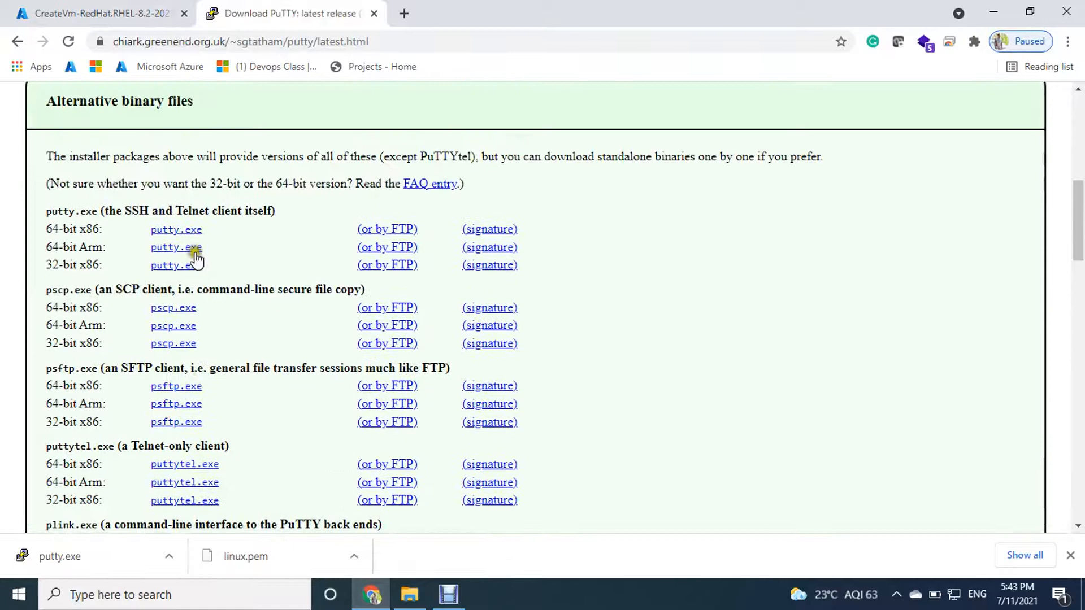
{"action": "scroll", "coordinate": [193, 260], "scroll_direction": "down", "scroll_amount": 6}
{"action": "scroll", "coordinate": [181, 281], "scroll_direction": "down", "scroll_amount": 12}
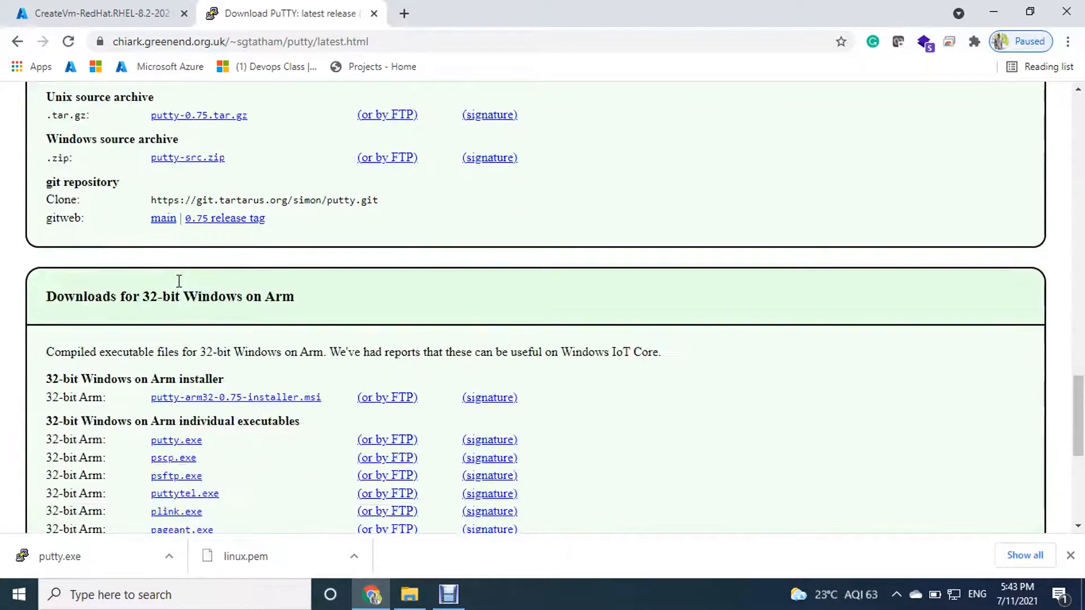
{"action": "left_click", "coordinate": [168, 280]}
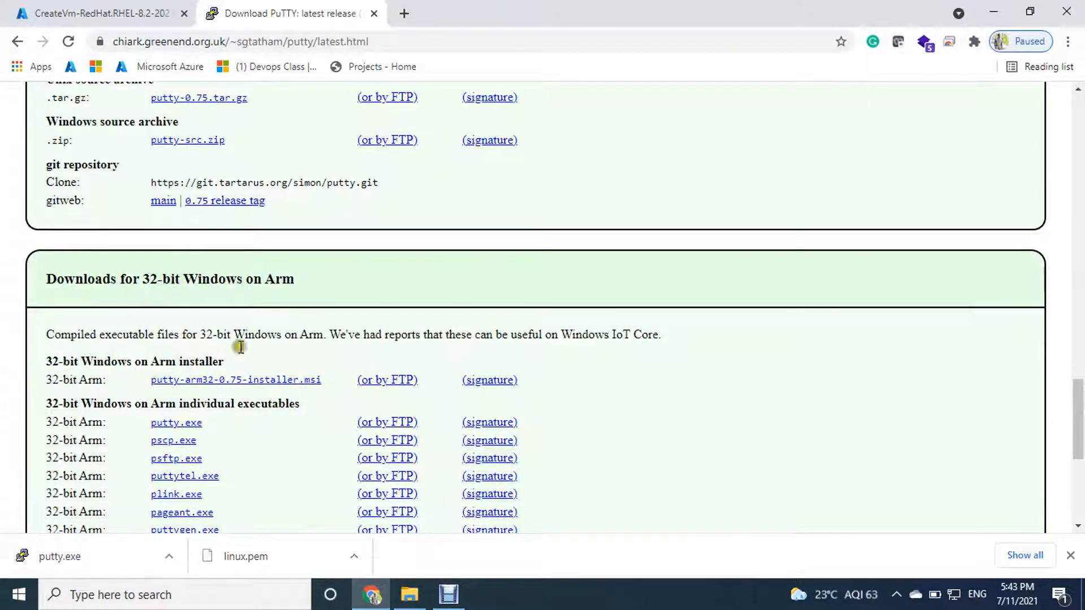
{"action": "scroll", "coordinate": [73, 158], "scroll_direction": "up", "scroll_amount": 1}
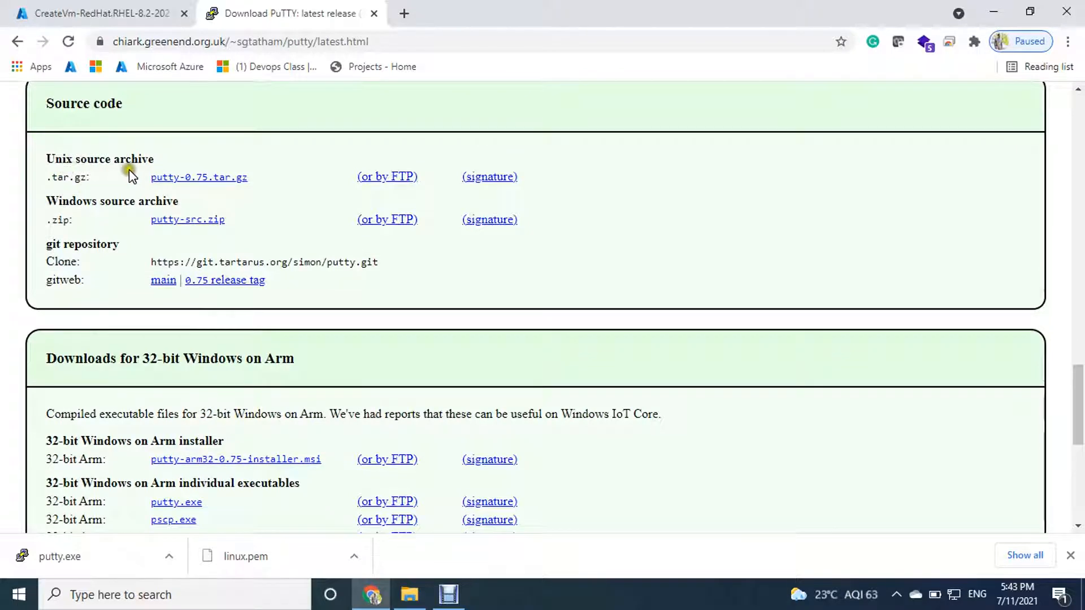
{"action": "scroll", "coordinate": [106, 247], "scroll_direction": "up", "scroll_amount": 4}
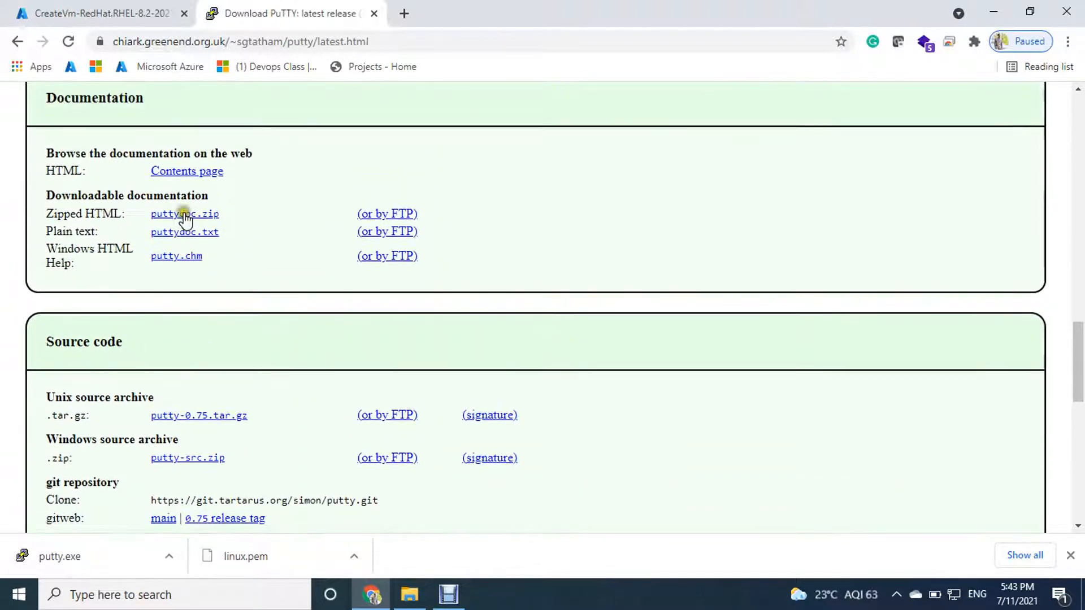
{"action": "scroll", "coordinate": [202, 237], "scroll_direction": "up", "scroll_amount": 2}
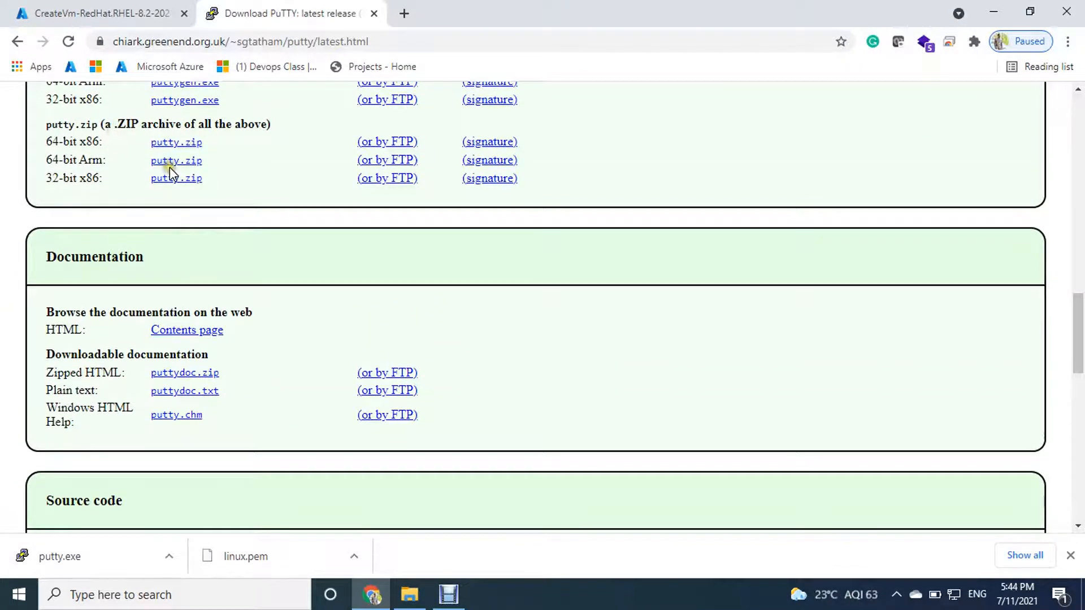
{"action": "scroll", "coordinate": [202, 233], "scroll_direction": "up", "scroll_amount": 3}
{"action": "scroll", "coordinate": [193, 232], "scroll_direction": "up", "scroll_amount": 1}
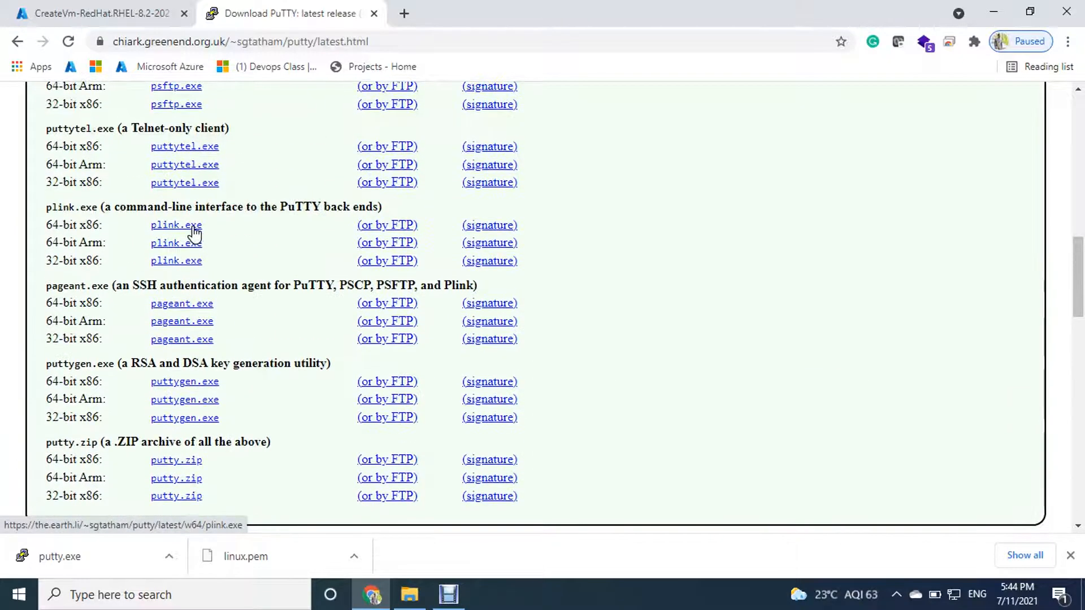
{"action": "scroll", "coordinate": [194, 231], "scroll_direction": "up", "scroll_amount": 2}
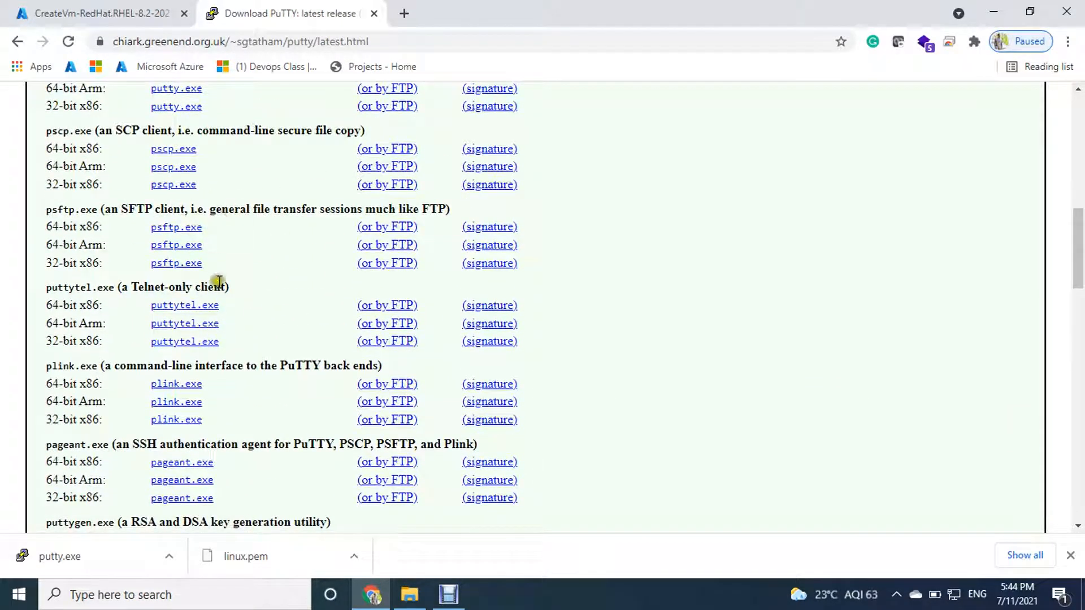
{"action": "scroll", "coordinate": [246, 300], "scroll_direction": "down", "scroll_amount": 10}
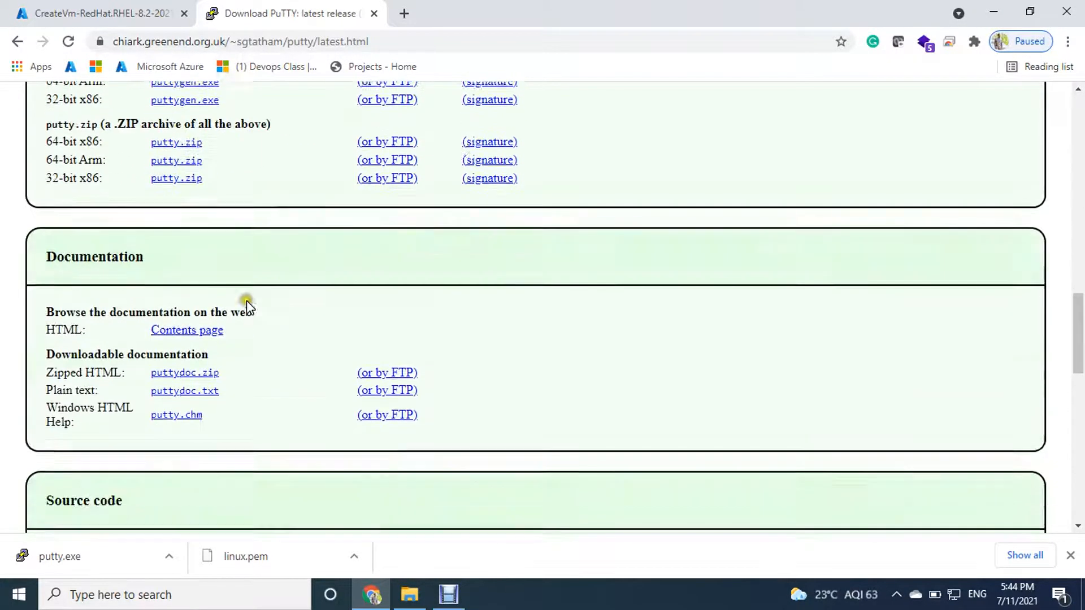
{"action": "scroll", "coordinate": [246, 301], "scroll_direction": "down", "scroll_amount": 8}
{"action": "left_click", "coordinate": [247, 303]}
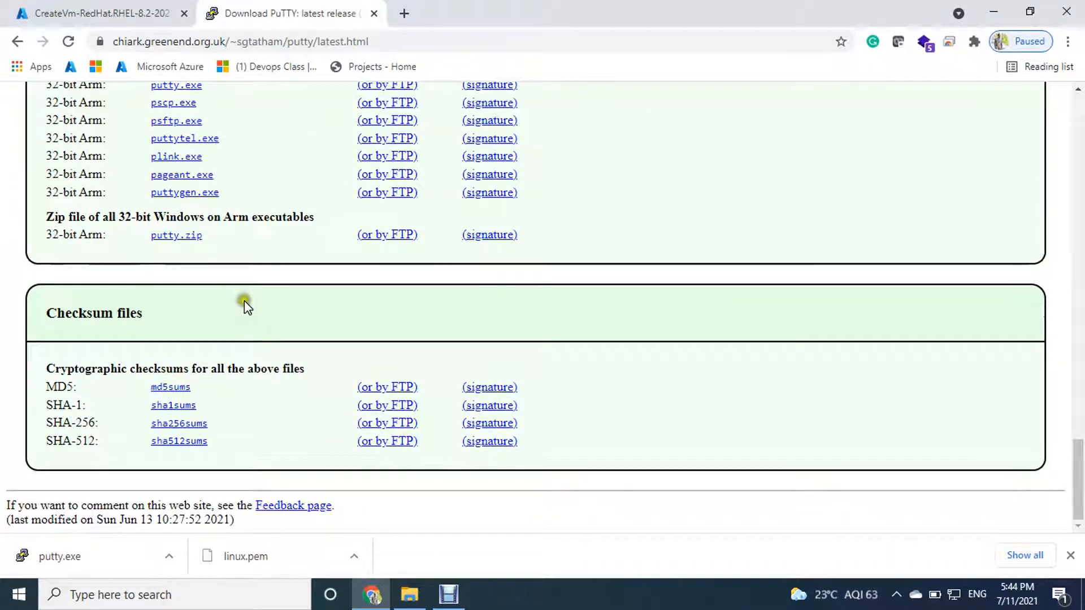
{"action": "scroll", "coordinate": [243, 302], "scroll_direction": "up", "scroll_amount": 10}
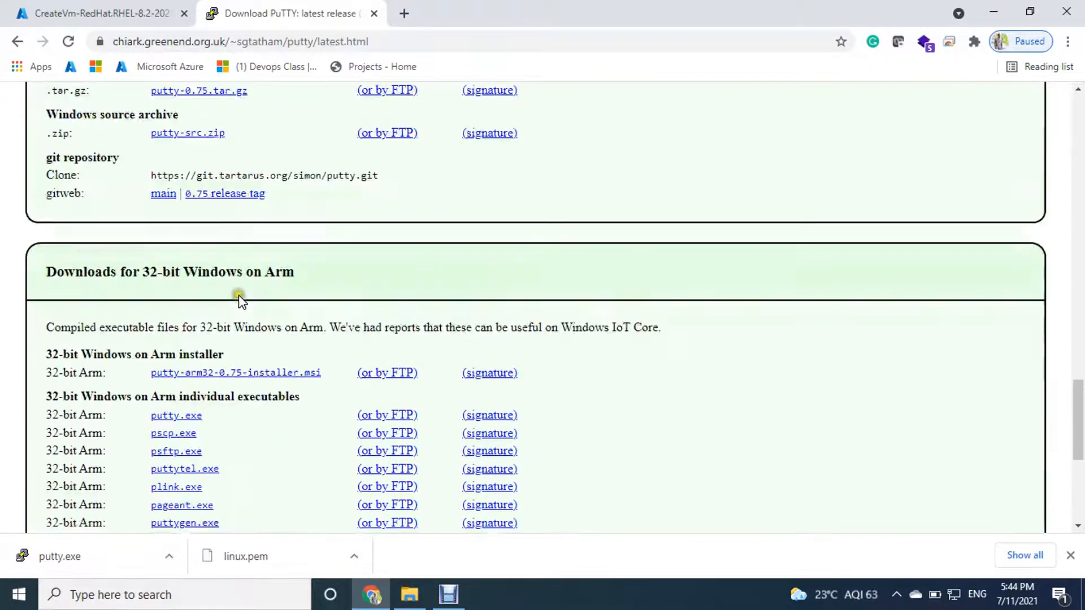
{"action": "left_click", "coordinate": [216, 345]}
{"action": "scroll", "coordinate": [217, 348], "scroll_direction": "down", "scroll_amount": 1}
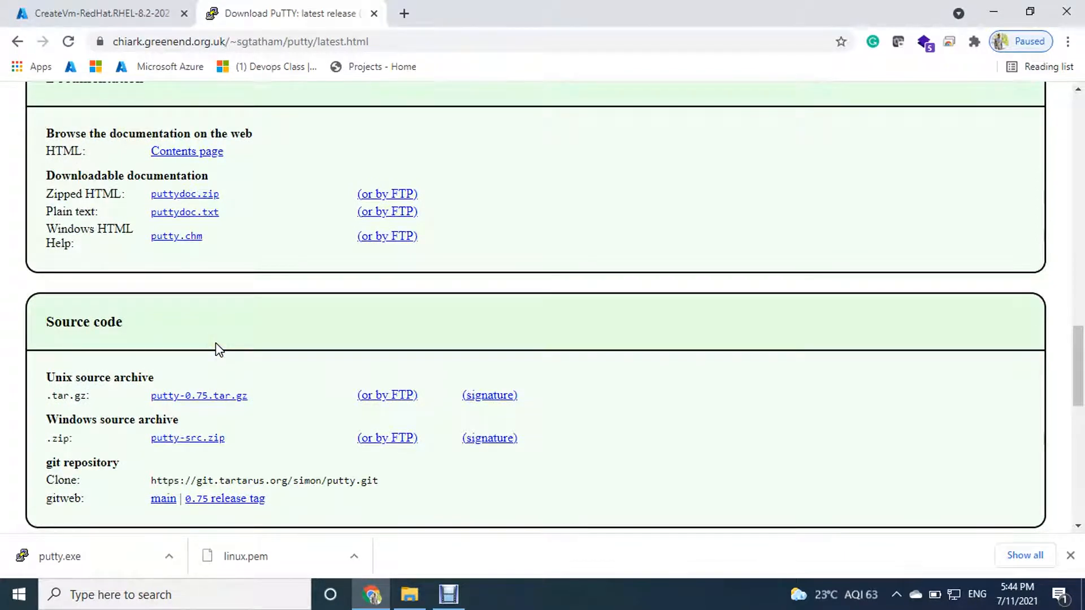
{"action": "scroll", "coordinate": [216, 348], "scroll_direction": "up", "scroll_amount": 5}
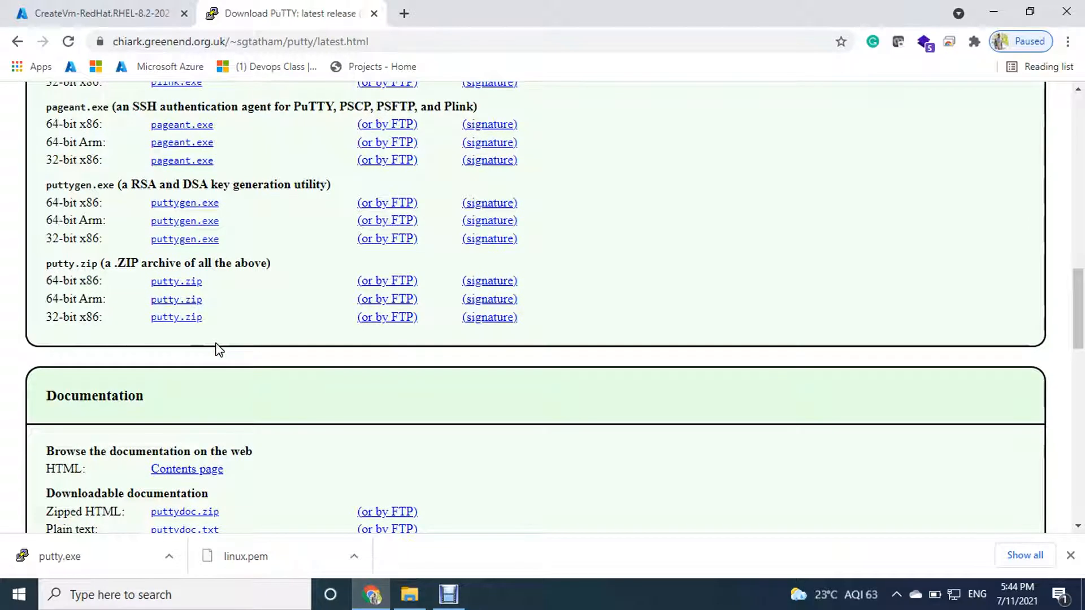
{"action": "scroll", "coordinate": [182, 240], "scroll_direction": "up", "scroll_amount": 1}
{"action": "left_click", "coordinate": [190, 238]}
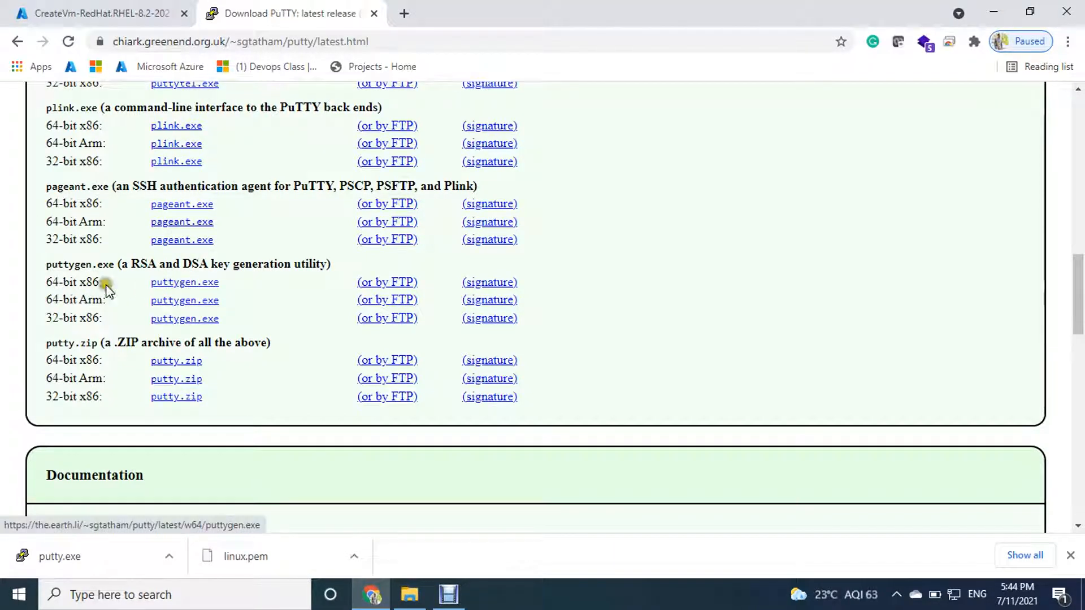
Download the 64-bit x86 puttygen.exe and go to the deployed Ubuntu virtual machine's resource page in the Azure portal.
{"action": "left_click", "coordinate": [164, 282]}
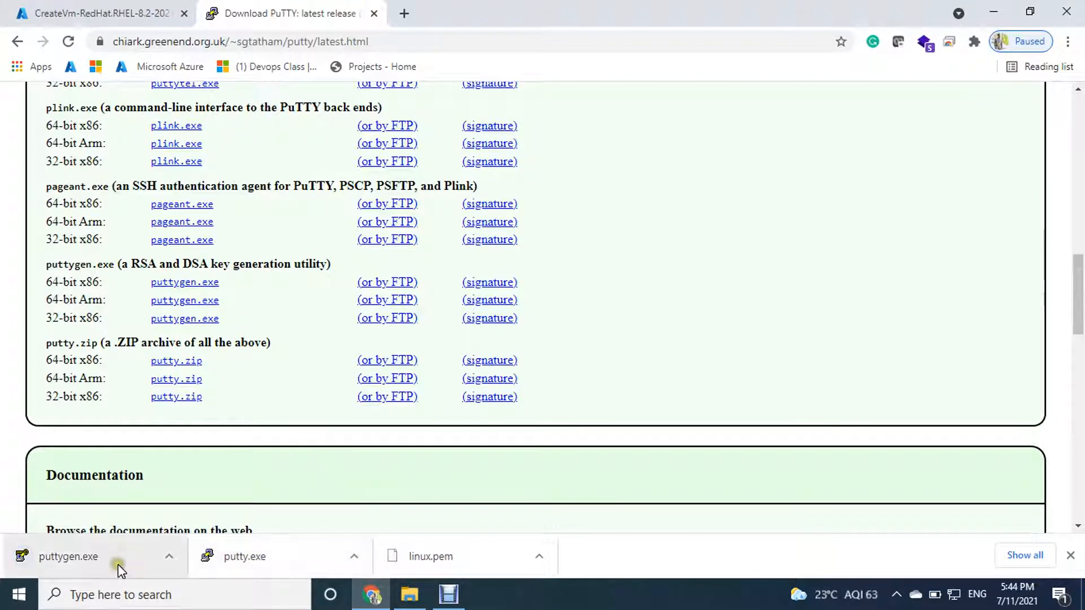
{"action": "left_click", "coordinate": [141, 9]}
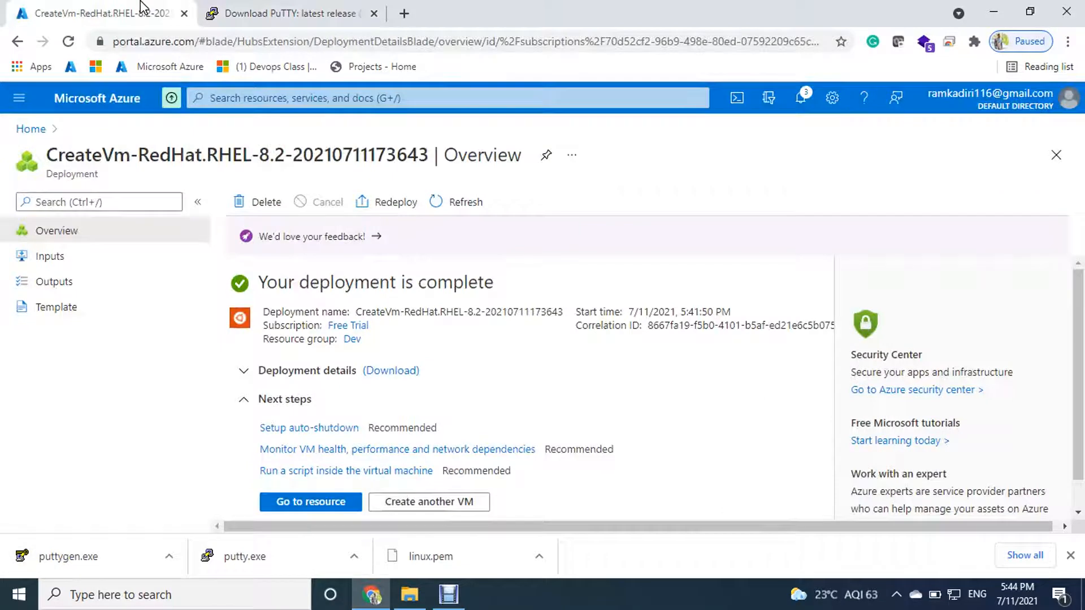
{"action": "left_click_drag", "start_coordinate": [263, 278], "coordinate": [482, 280]}
{"action": "scroll", "coordinate": [329, 460], "scroll_direction": "down", "scroll_amount": 1}
{"action": "left_click", "coordinate": [326, 473]}
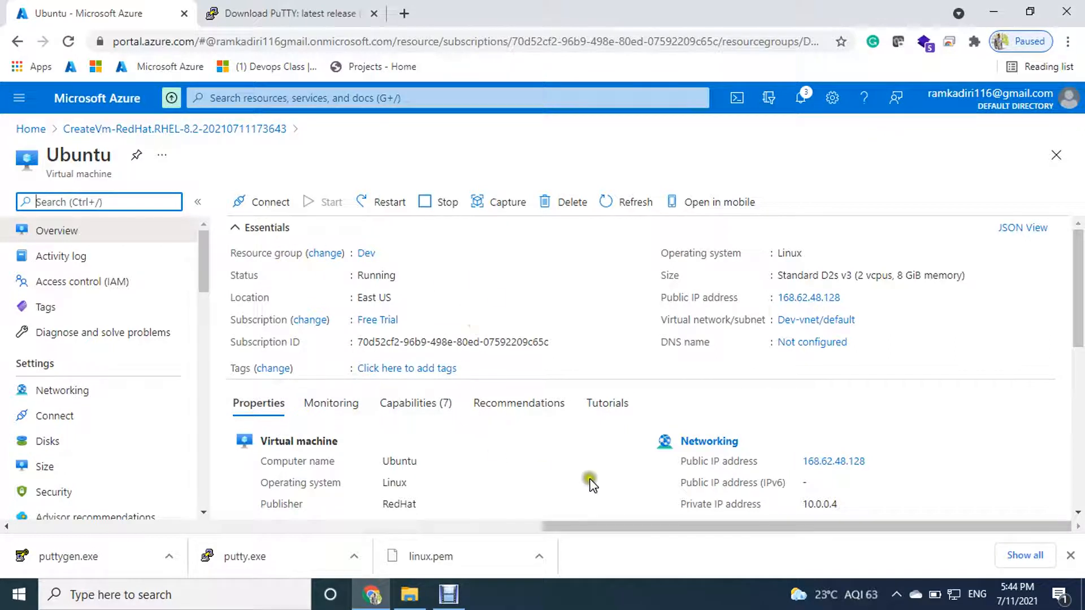
Check the operating system and networking details in the Ubuntu virtual machine's overview.
{"action": "left_click", "coordinate": [779, 253]}
{"action": "left_click_drag", "start_coordinate": [779, 253], "coordinate": [802, 253]}
{"action": "scroll", "coordinate": [806, 334], "scroll_direction": "down", "scroll_amount": 2}
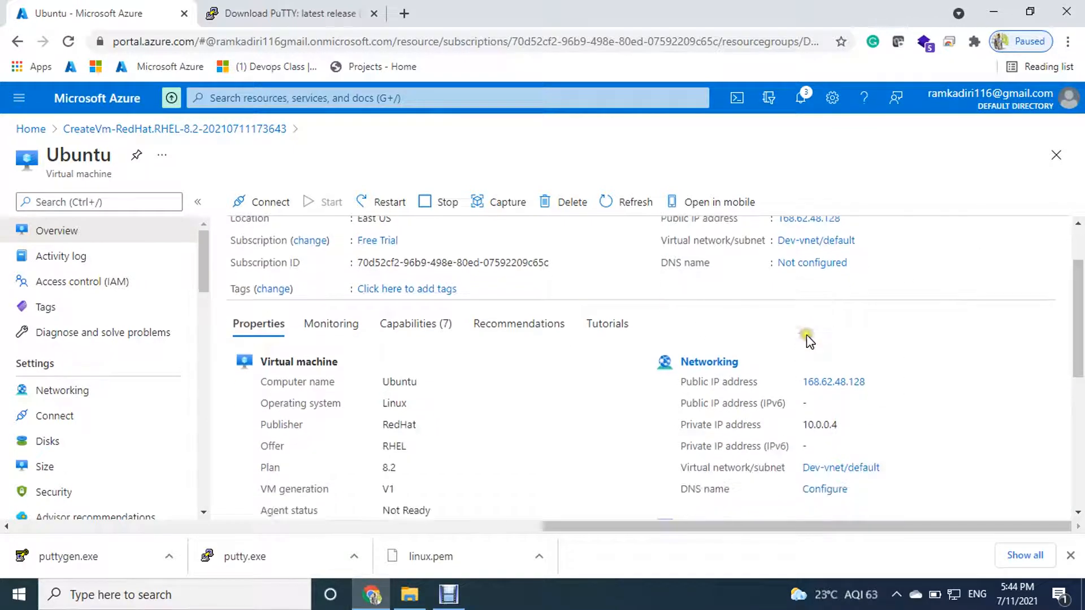
{"action": "scroll", "coordinate": [802, 339], "scroll_direction": "up", "scroll_amount": 2}
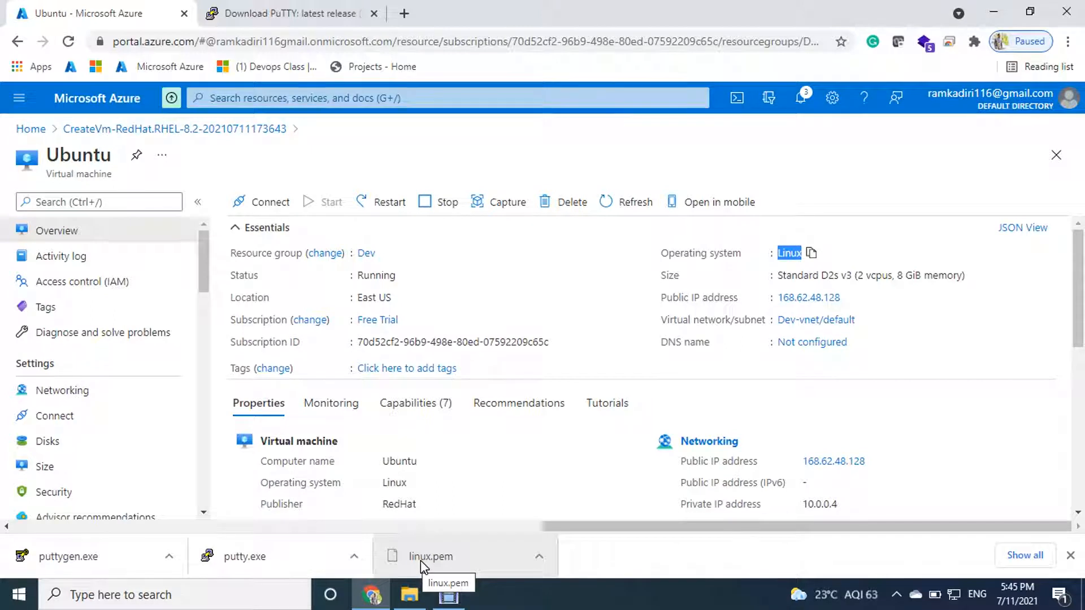
Show the downloaded puttygen.exe in its folder, run it as administrator and close the folder window.
{"action": "left_click", "coordinate": [169, 556]}
{"action": "left_click", "coordinate": [196, 503]}
{"action": "right_click", "coordinate": [218, 201]}
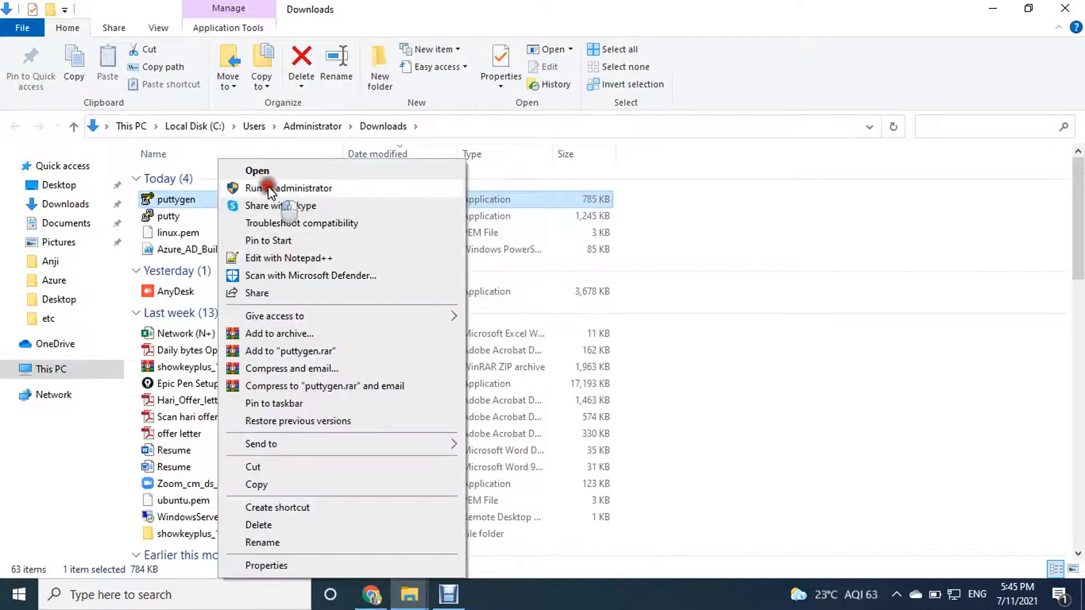
{"action": "left_click", "coordinate": [267, 186]}
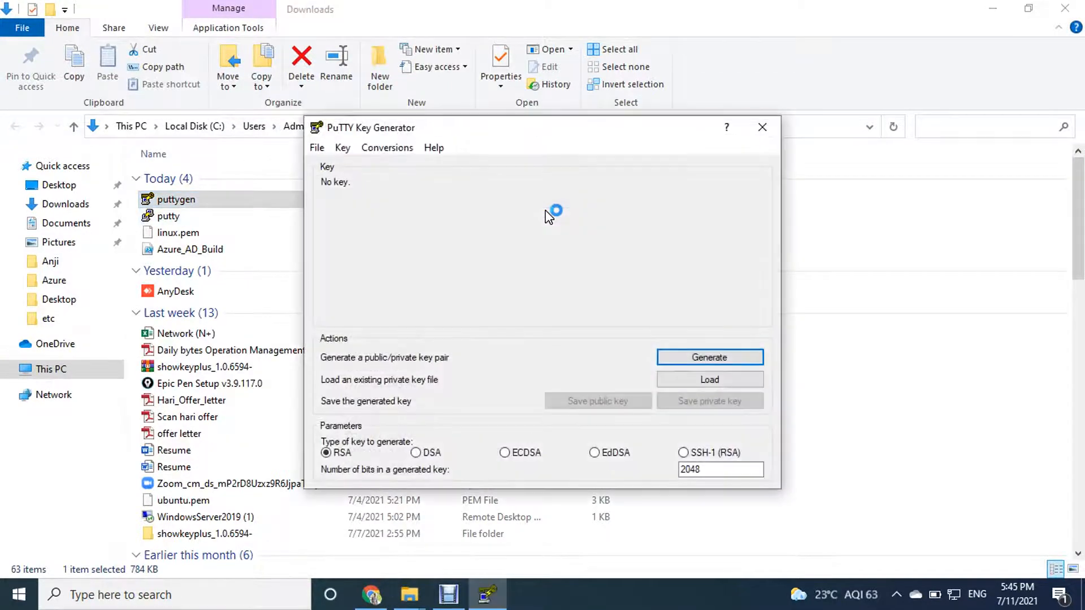
{"action": "left_click", "coordinate": [1065, 8]}
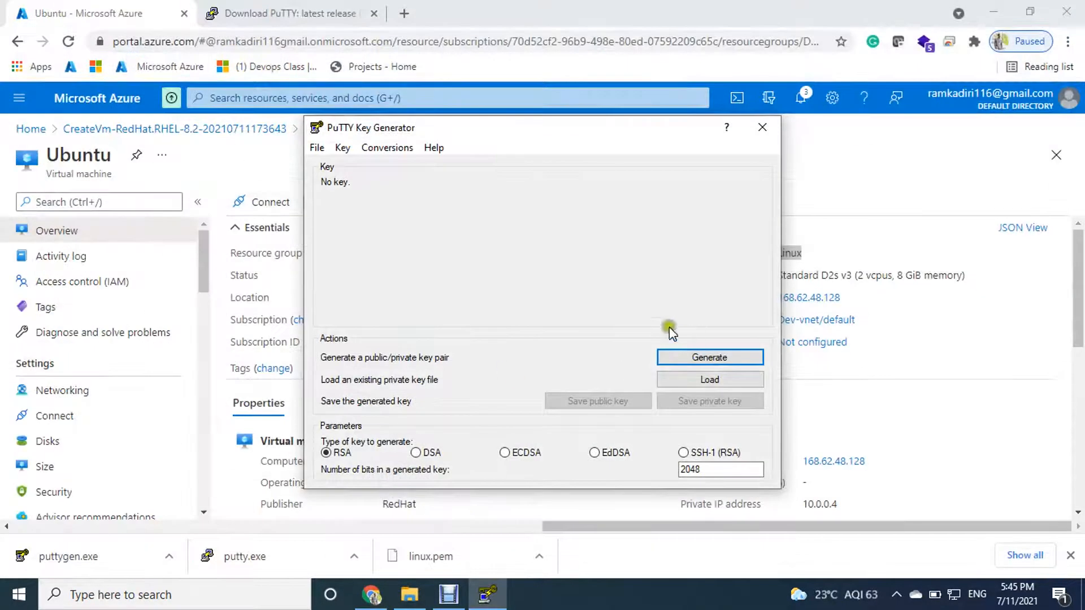
Load the linux.pem private key from Downloads into PuTTY Key Generator, showing all file types to find it.
{"action": "left_click", "coordinate": [317, 147]}
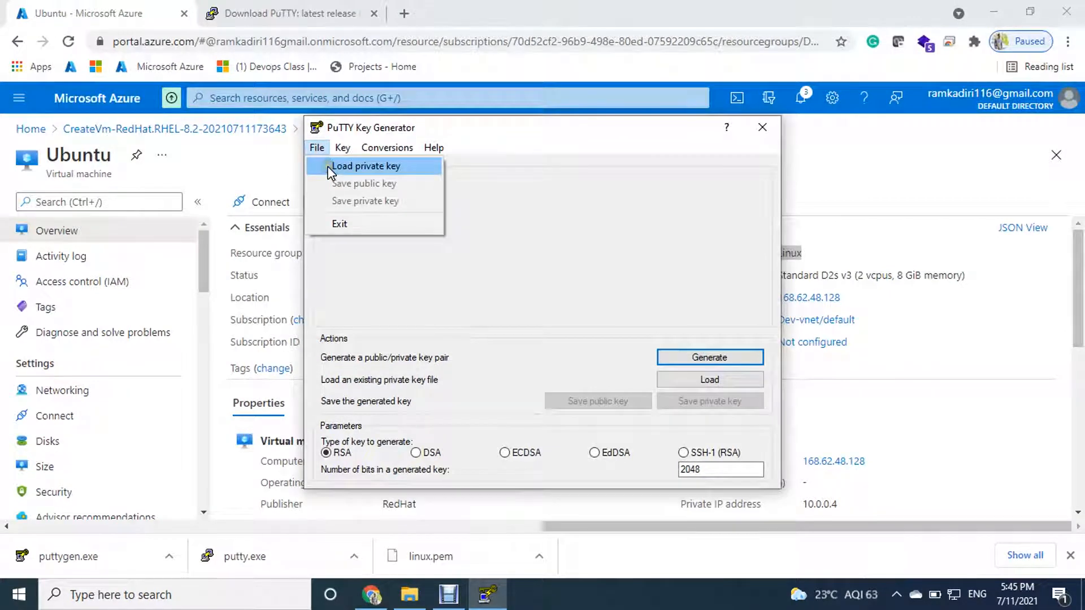
{"action": "left_click", "coordinate": [361, 166]}
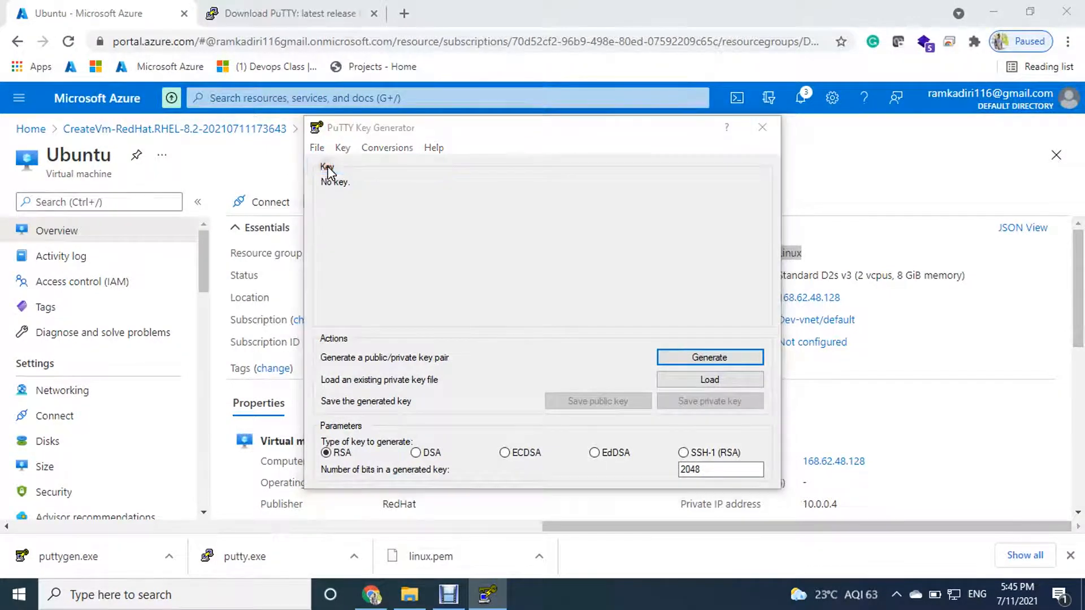
{"action": "left_click", "coordinate": [376, 267]}
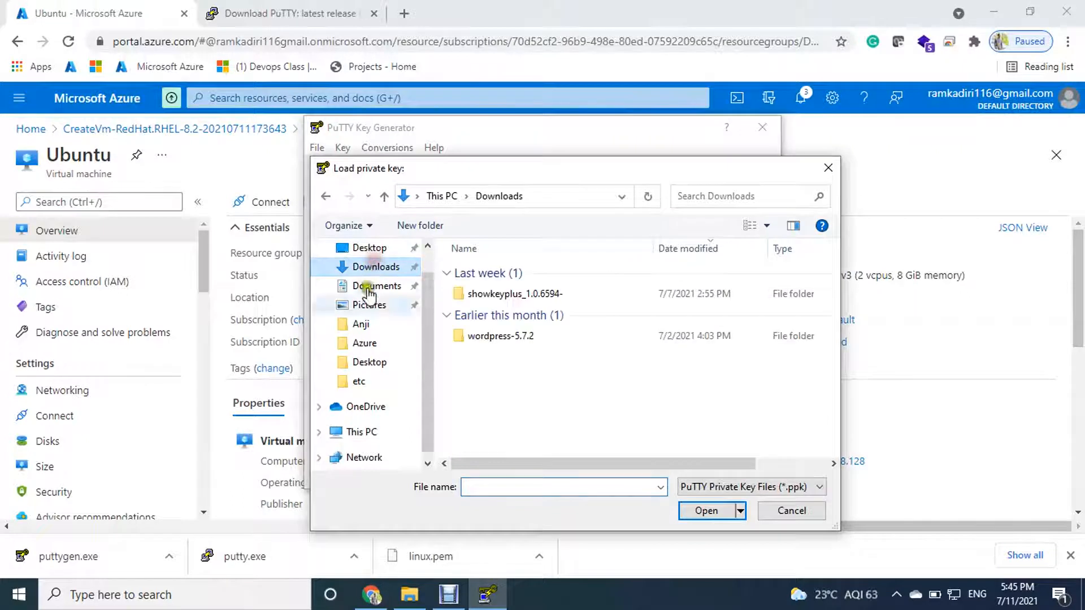
{"action": "left_click", "coordinate": [793, 487]}
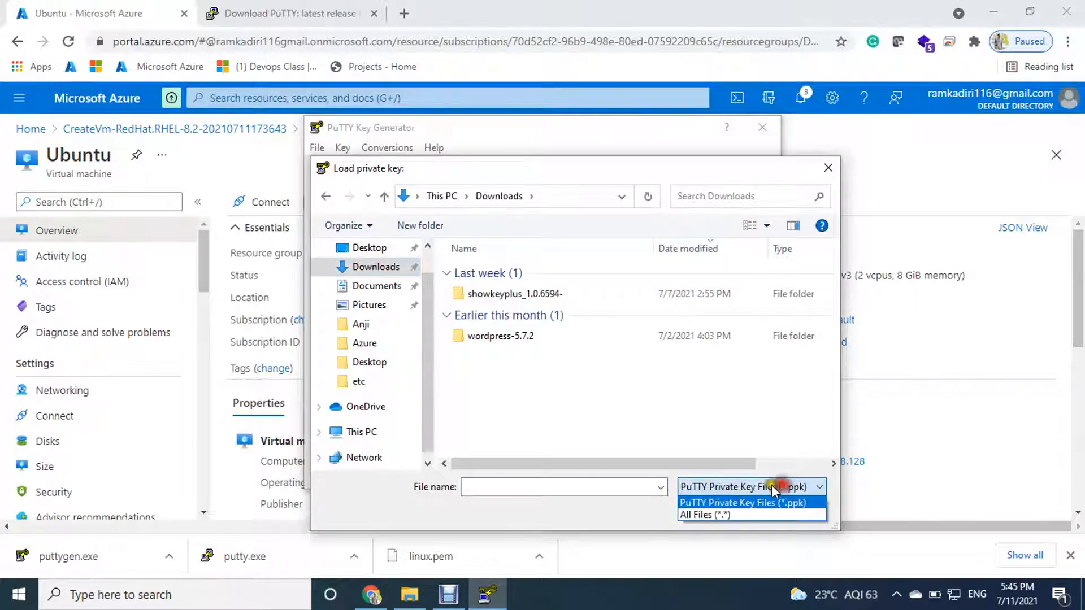
{"action": "left_click", "coordinate": [721, 515]}
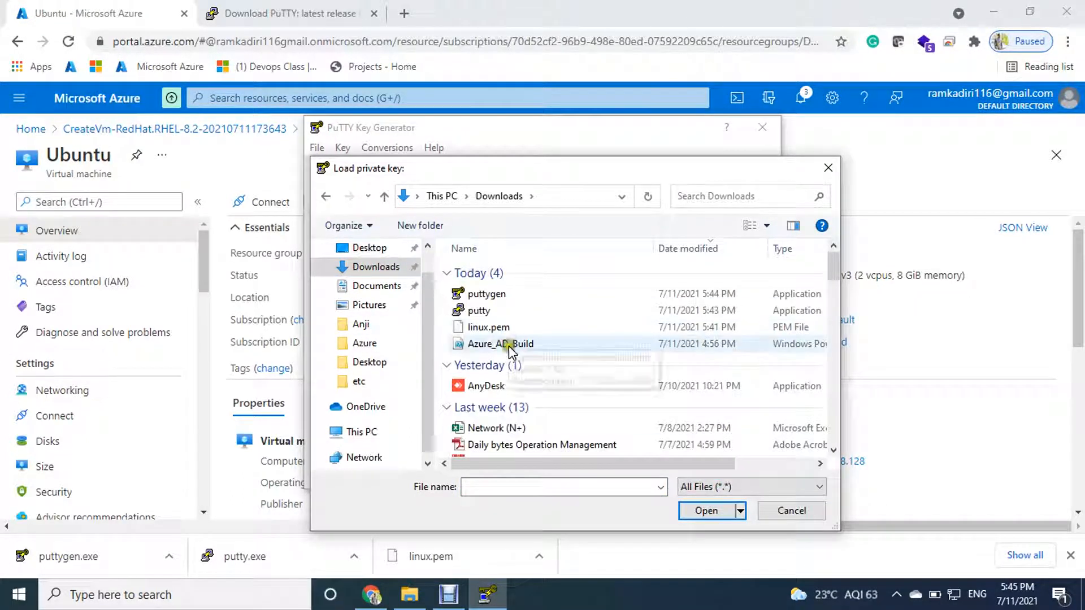
{"action": "left_click", "coordinate": [501, 328]}
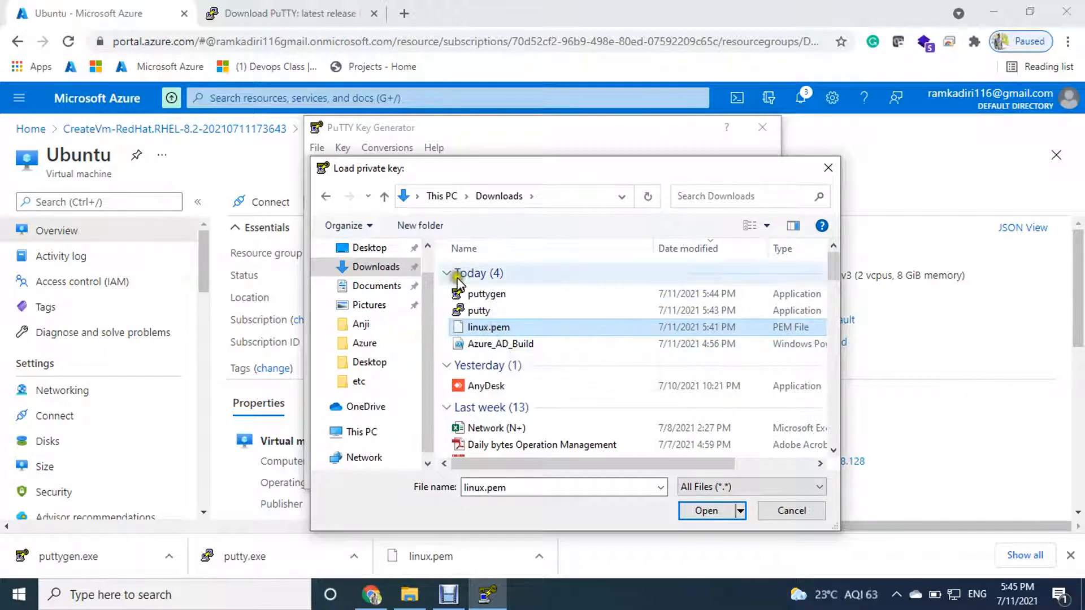
{"action": "left_click", "coordinate": [714, 510]}
{"action": "left_click", "coordinate": [638, 368]}
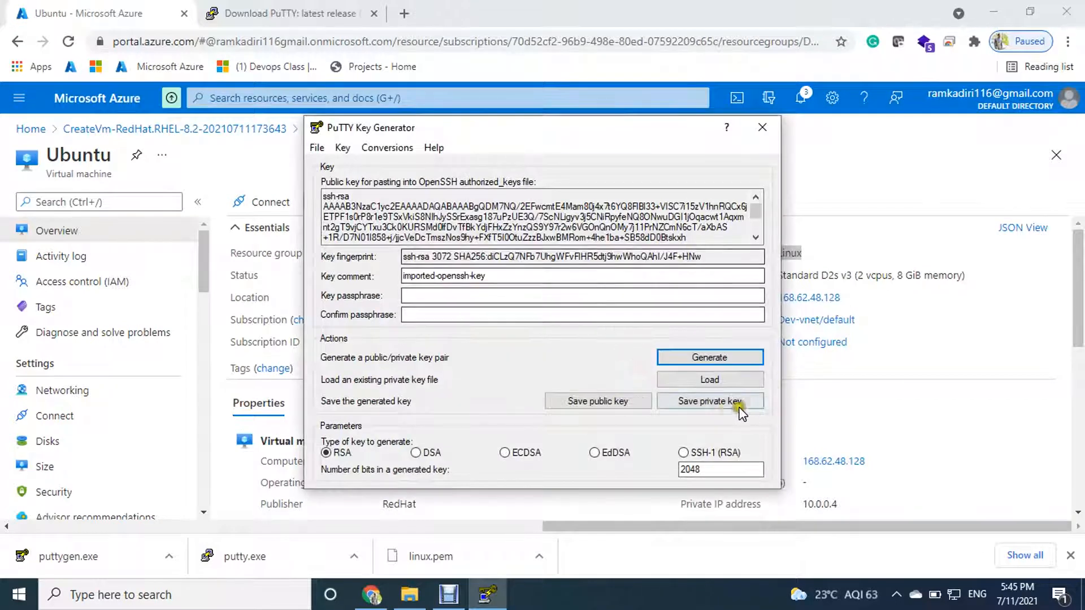
Save the private key in Downloads as a PuTTY private key file (.ppk) named linux and close PuTTY Key Generator.
{"action": "left_click", "coordinate": [707, 401]}
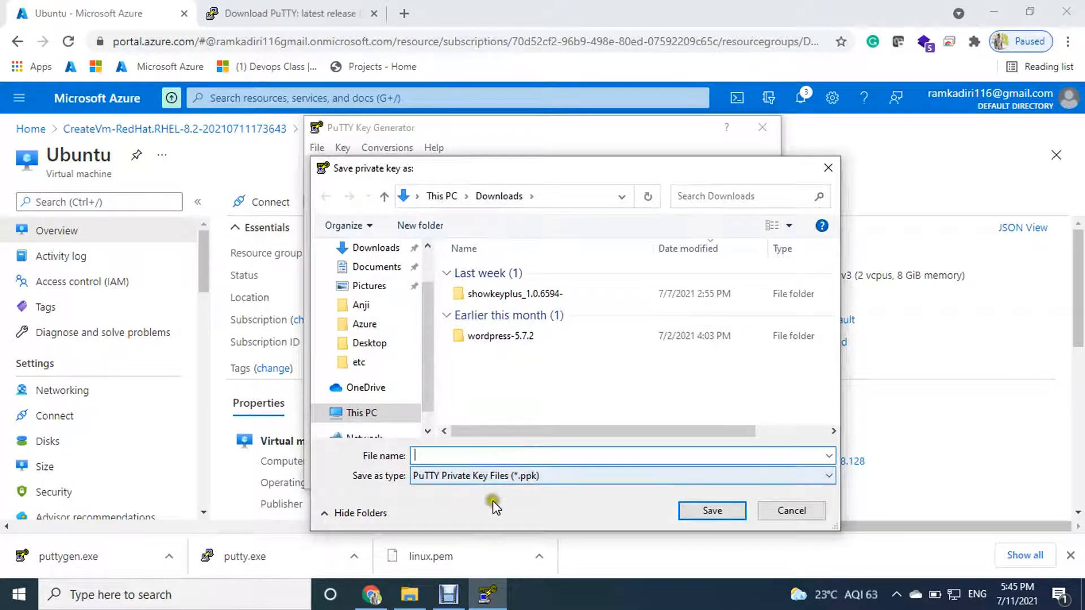
{"action": "type", "text": "linux"}
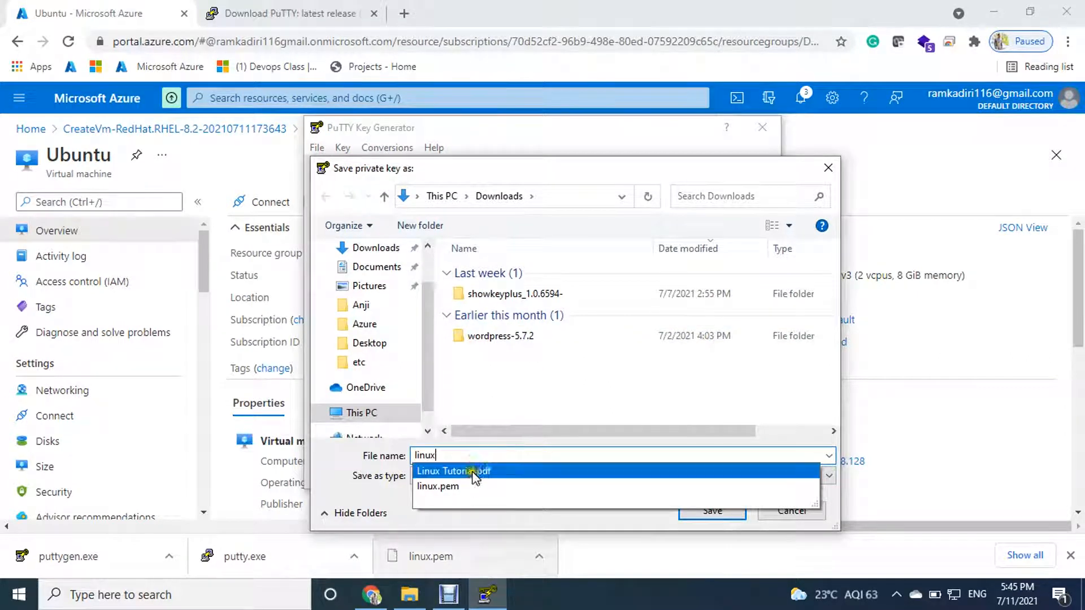
{"action": "left_click", "coordinate": [498, 405]}
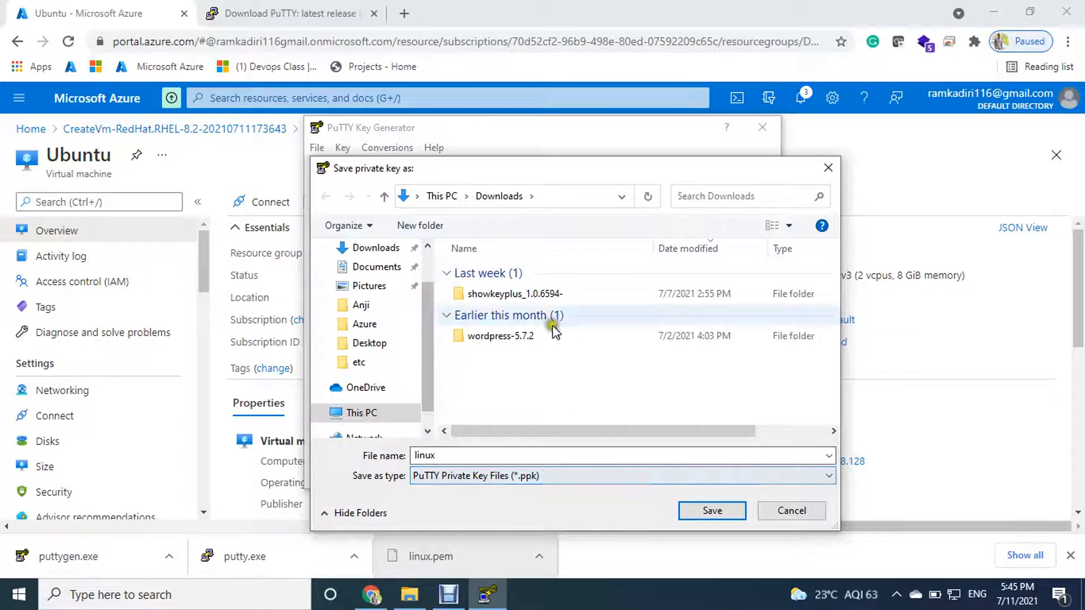
{"action": "left_click", "coordinate": [717, 512]}
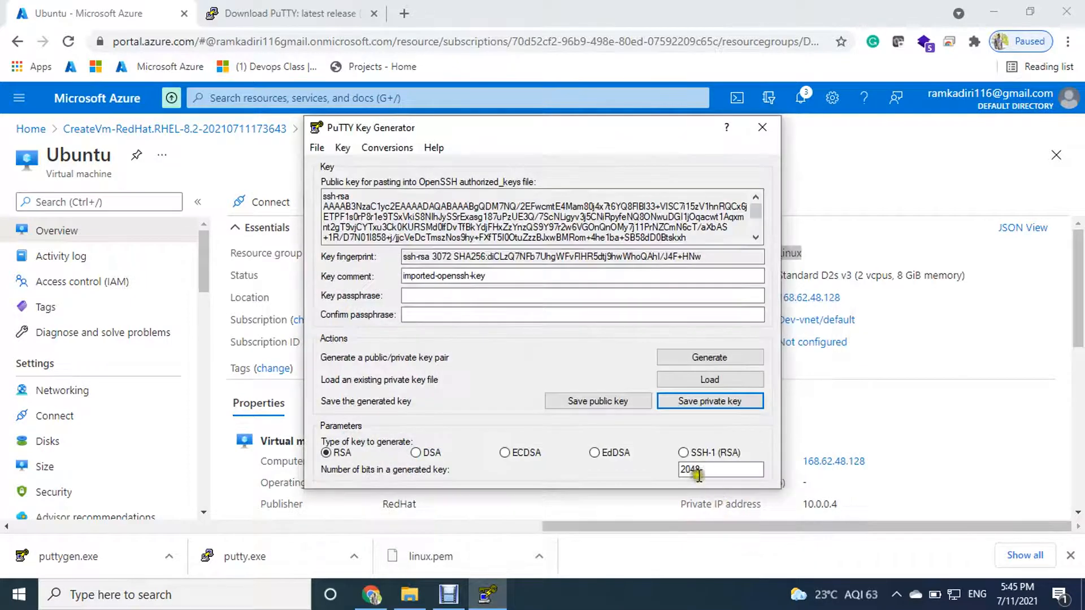
{"action": "left_click", "coordinate": [756, 128]}
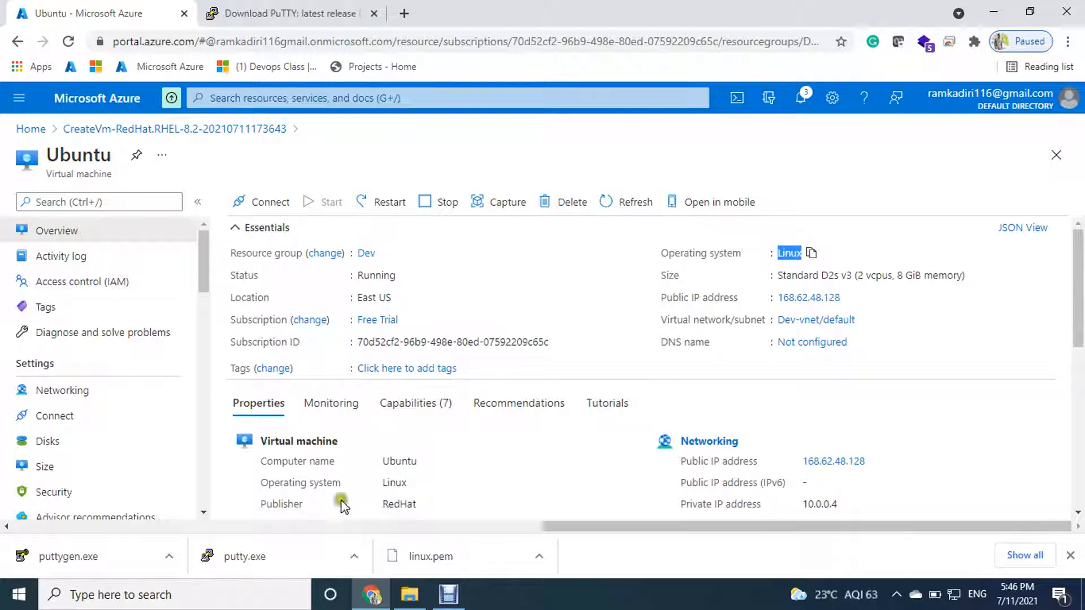
{"action": "left_click", "coordinate": [353, 556]}
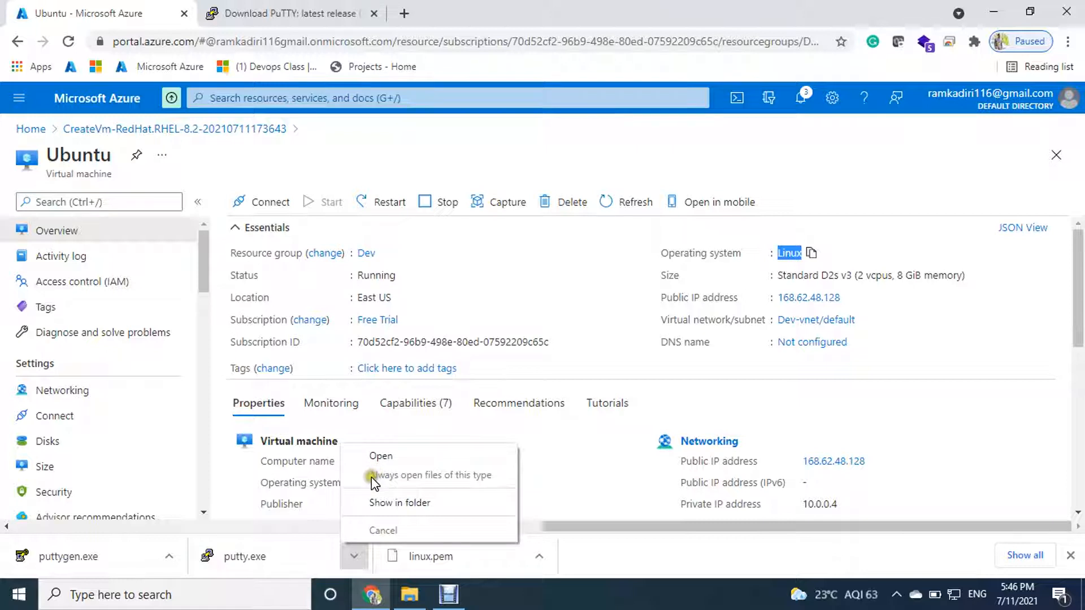
{"action": "left_click", "coordinate": [374, 458]}
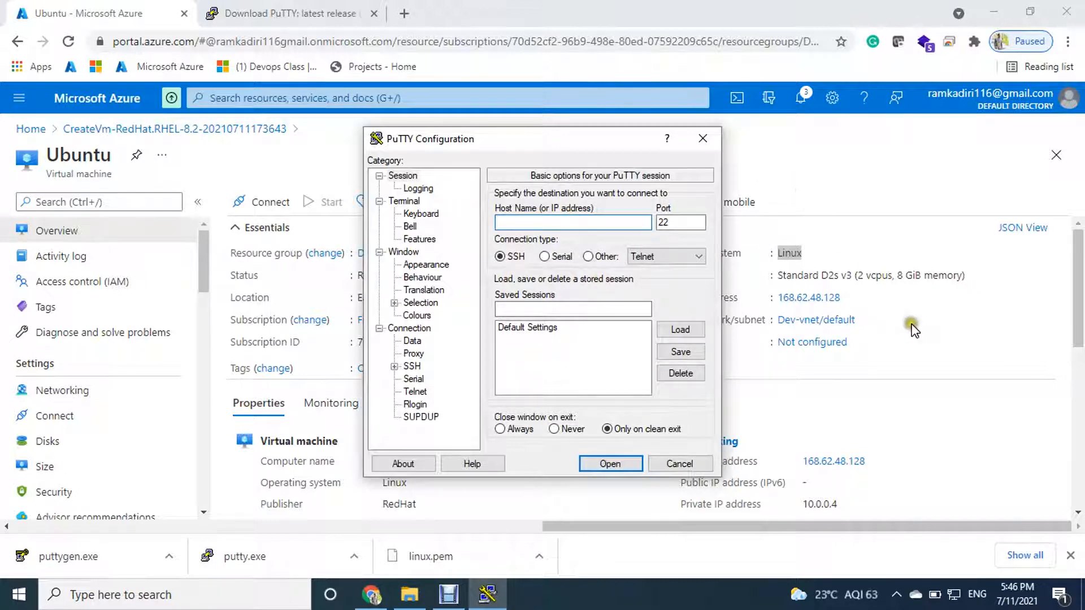
{"action": "left_click_drag", "start_coordinate": [618, 145], "coordinate": [596, 145]}
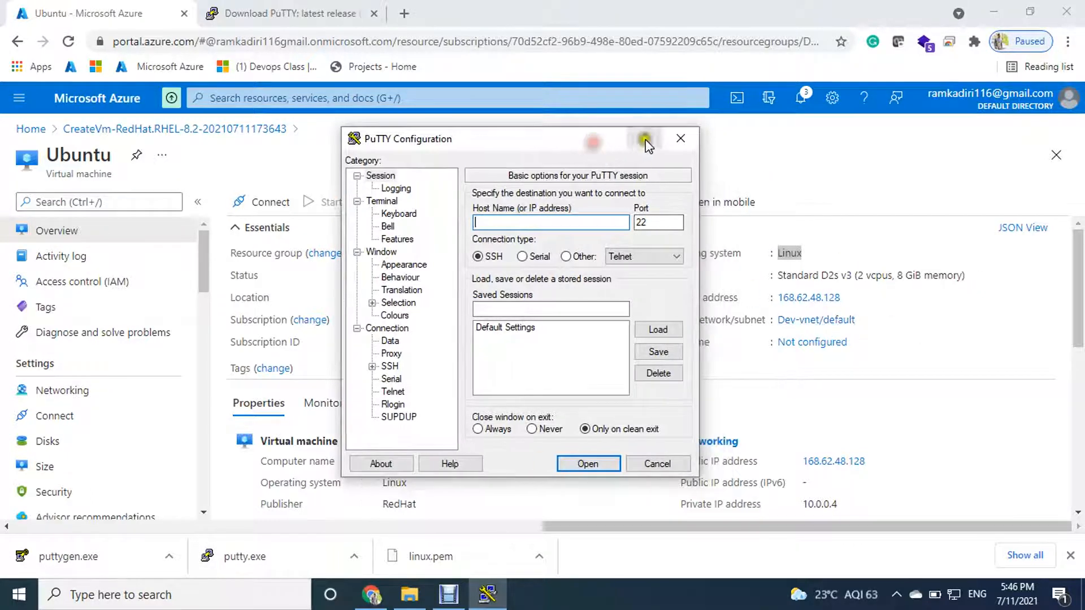
{"action": "left_click", "coordinate": [678, 138]}
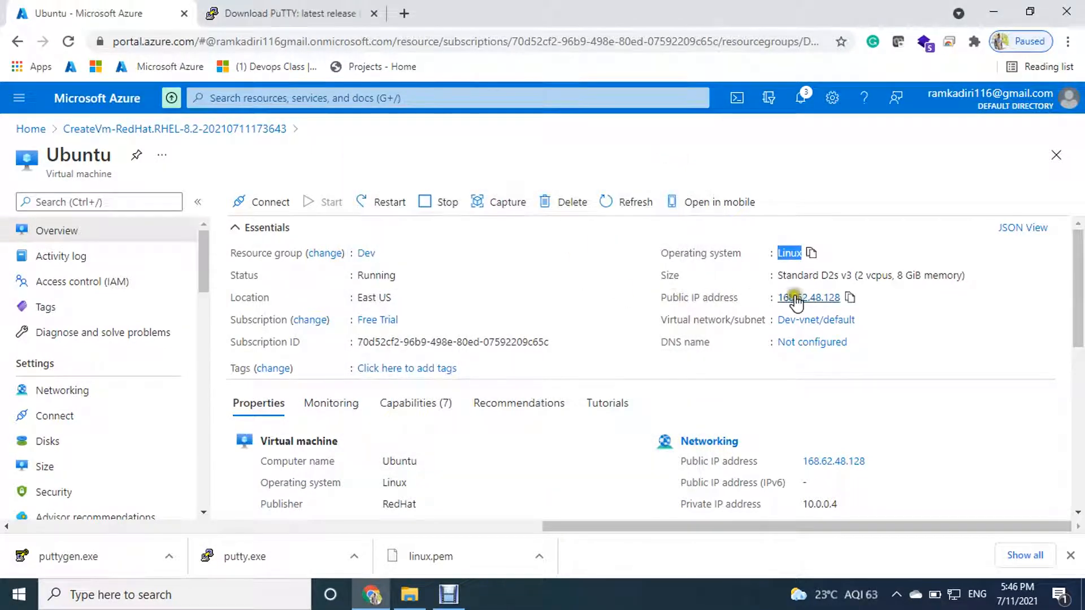
Copy the virtual machine's public IP address, connect to 168.62.48.128 over SSH on port 22 with PuTTY and accept the server's host key.
{"action": "left_click", "coordinate": [850, 299]}
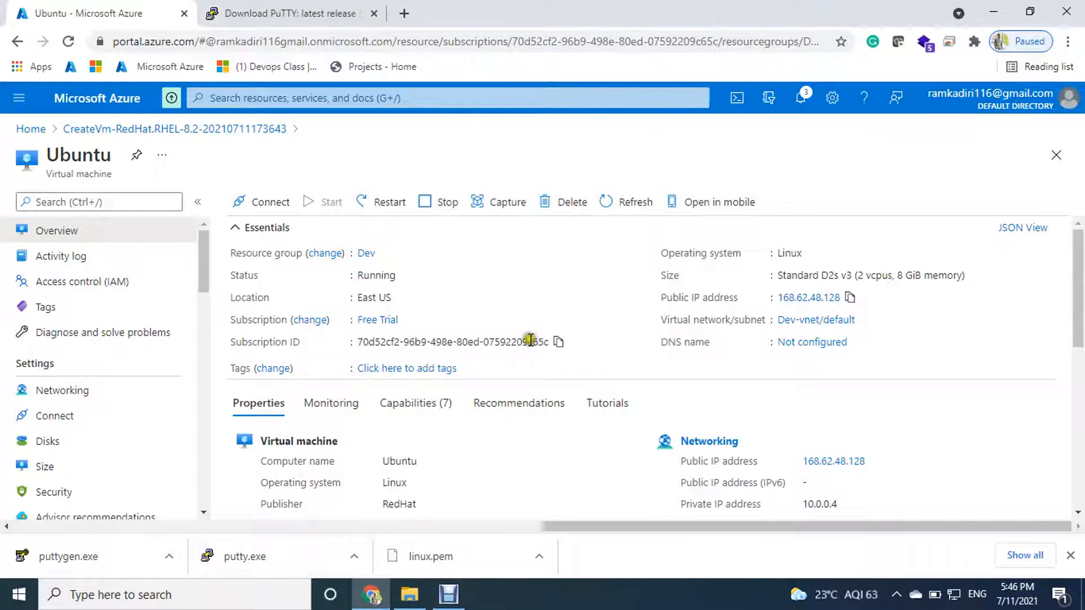
{"action": "scroll", "coordinate": [527, 333], "scroll_direction": "down", "scroll_amount": 3}
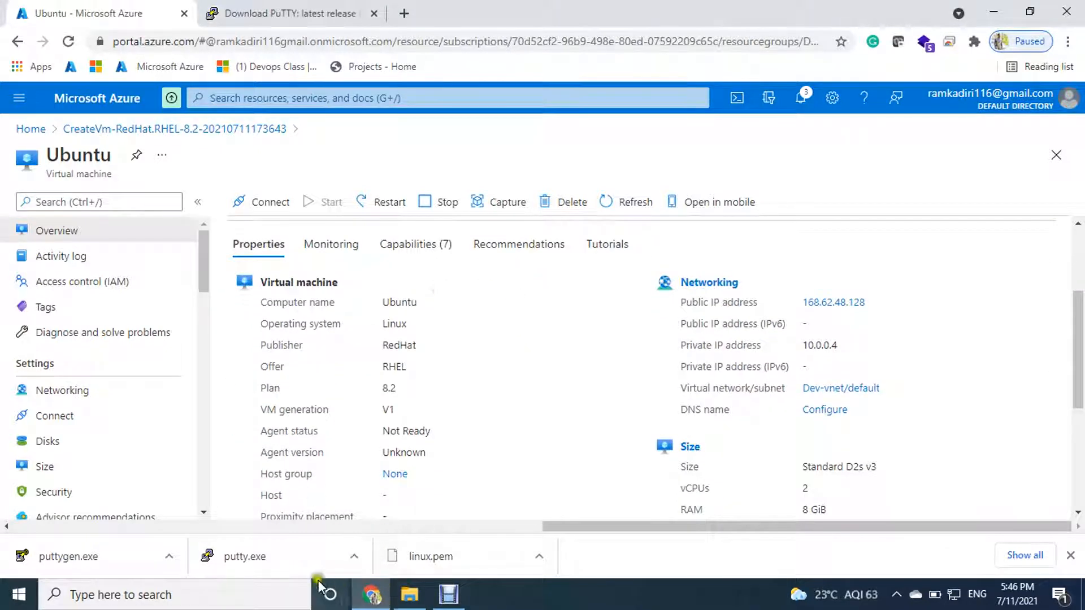
{"action": "right_click", "coordinate": [334, 551]}
{"action": "left_click", "coordinate": [393, 460]}
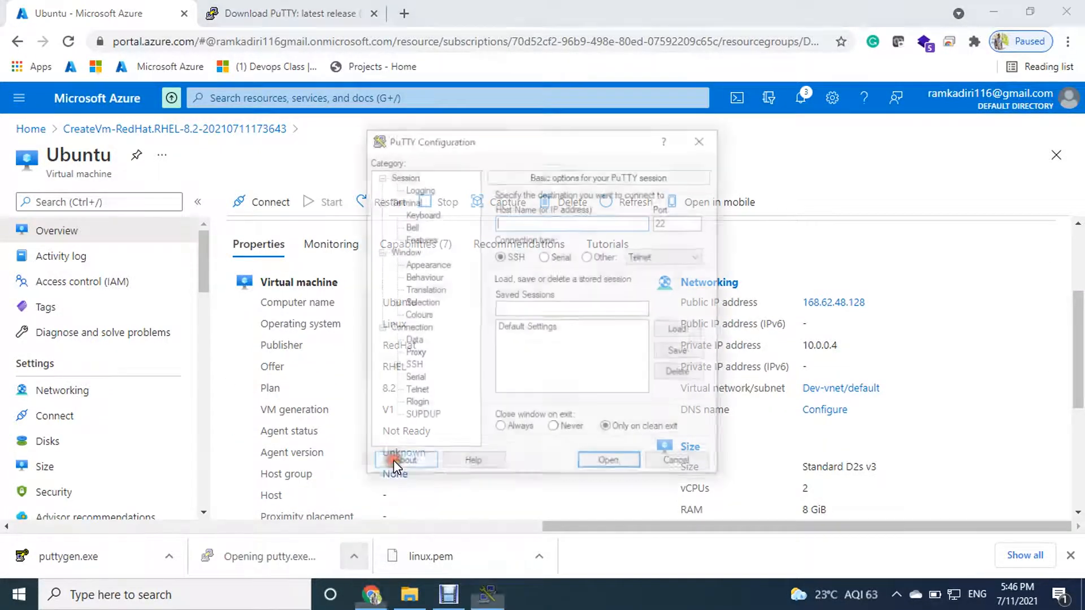
{"action": "right_click", "coordinate": [515, 222]}
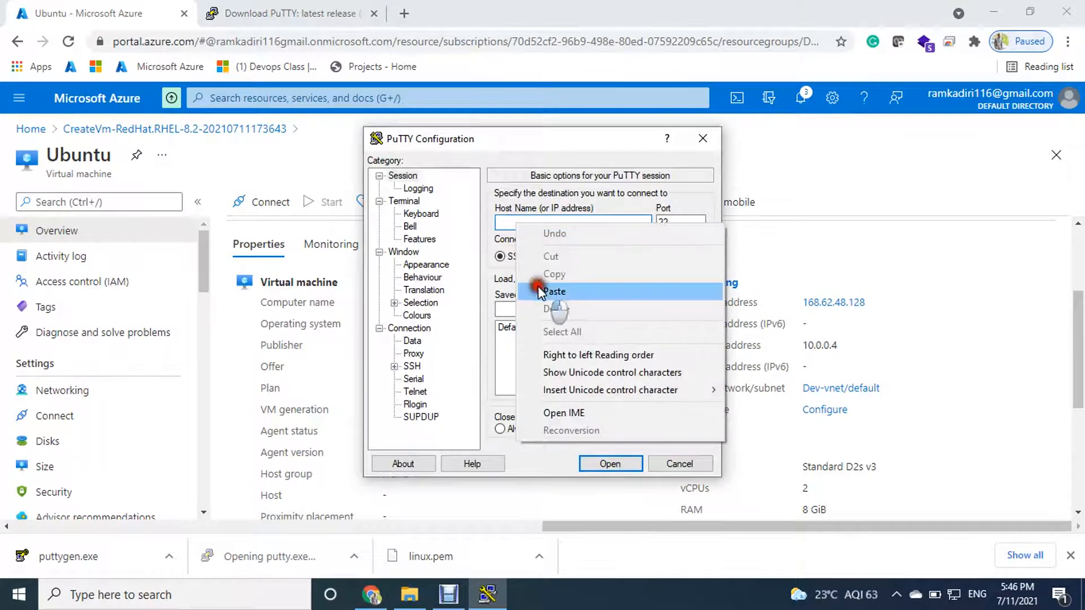
{"action": "left_click", "coordinate": [550, 356]}
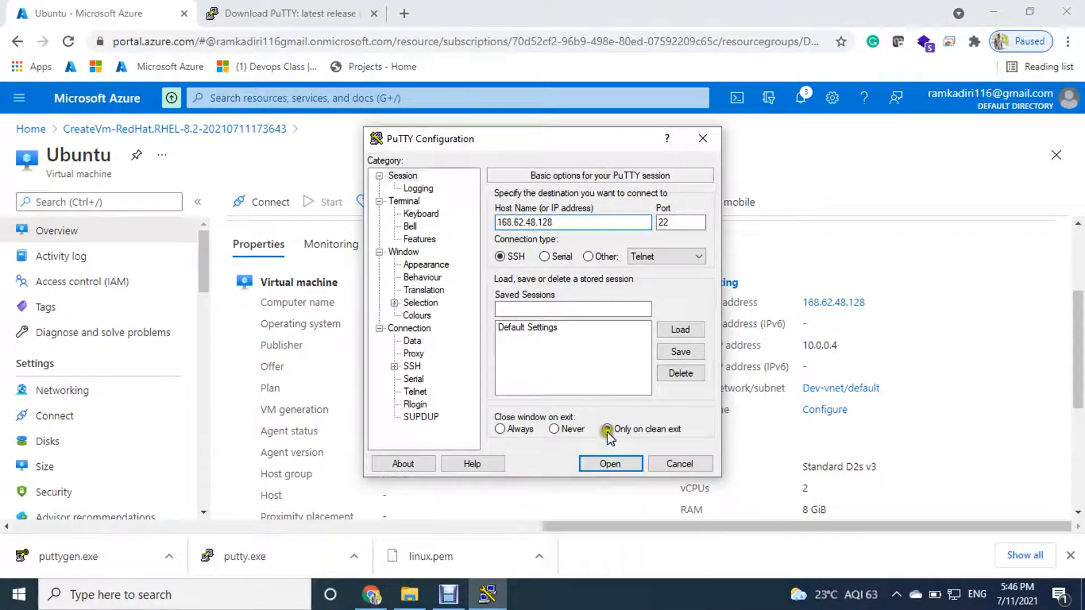
{"action": "left_click", "coordinate": [601, 464]}
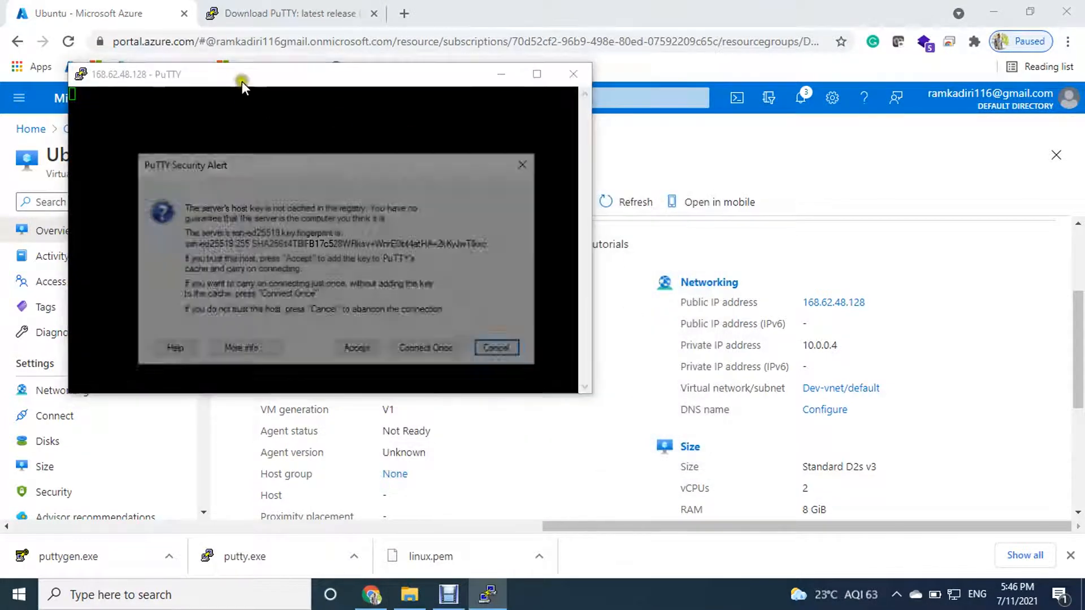
{"action": "left_click", "coordinate": [354, 348]}
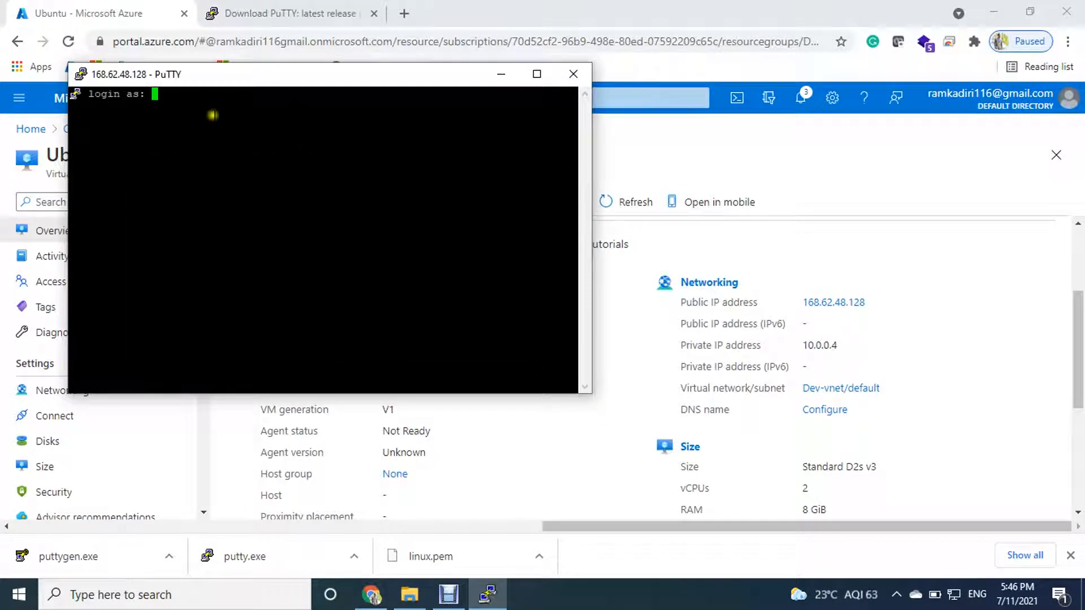
Try to log in to the PuTTY session as azureuser and close the session.
{"action": "left_click_drag", "start_coordinate": [169, 76], "coordinate": [334, 79]}
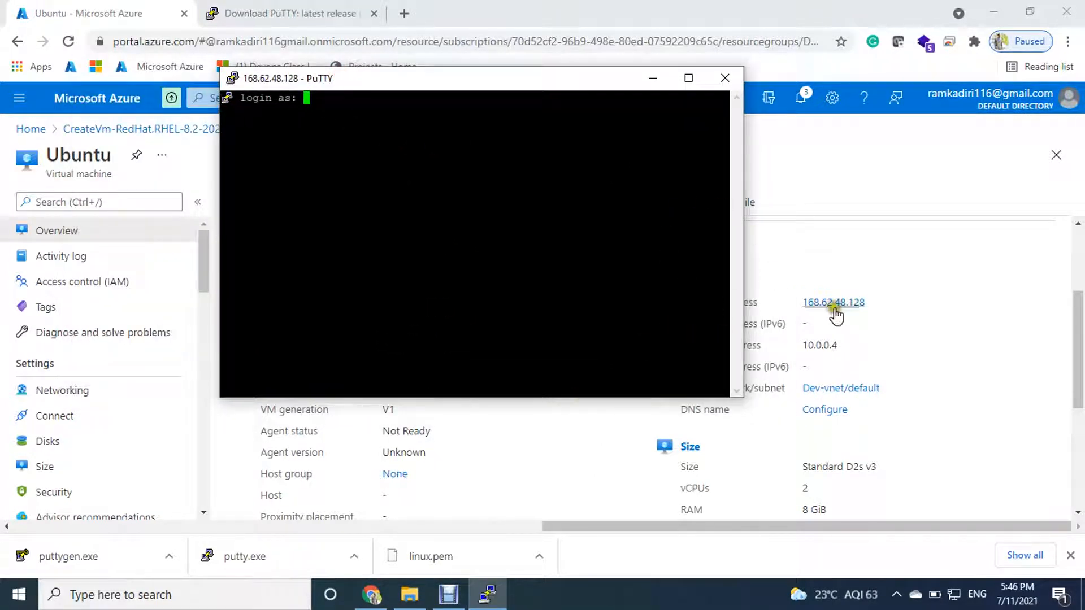
{"action": "type", "text": "azure"}
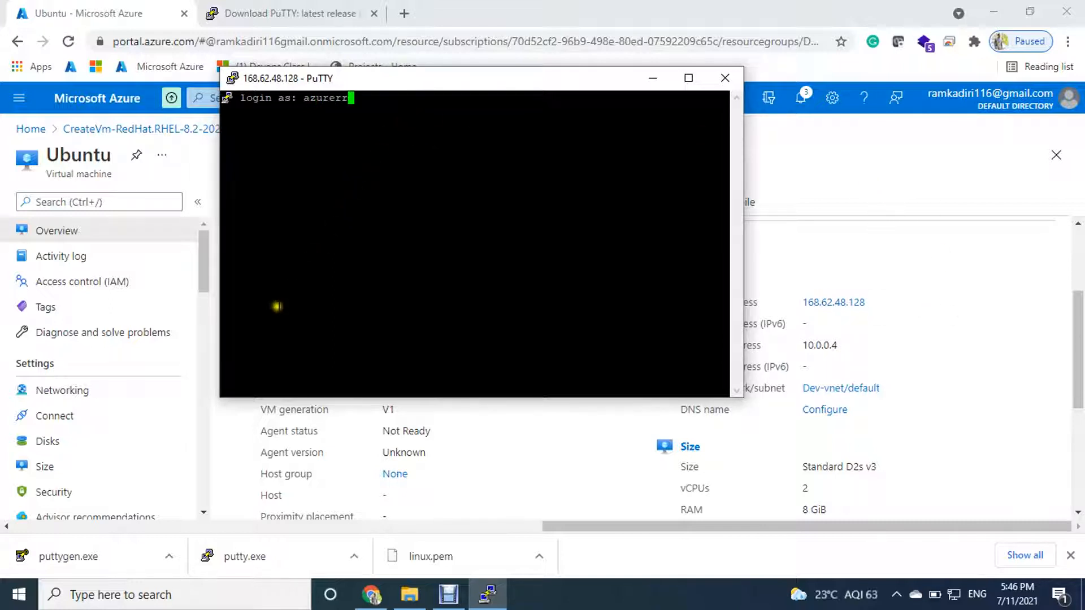
{"action": "type", "text": "user"}
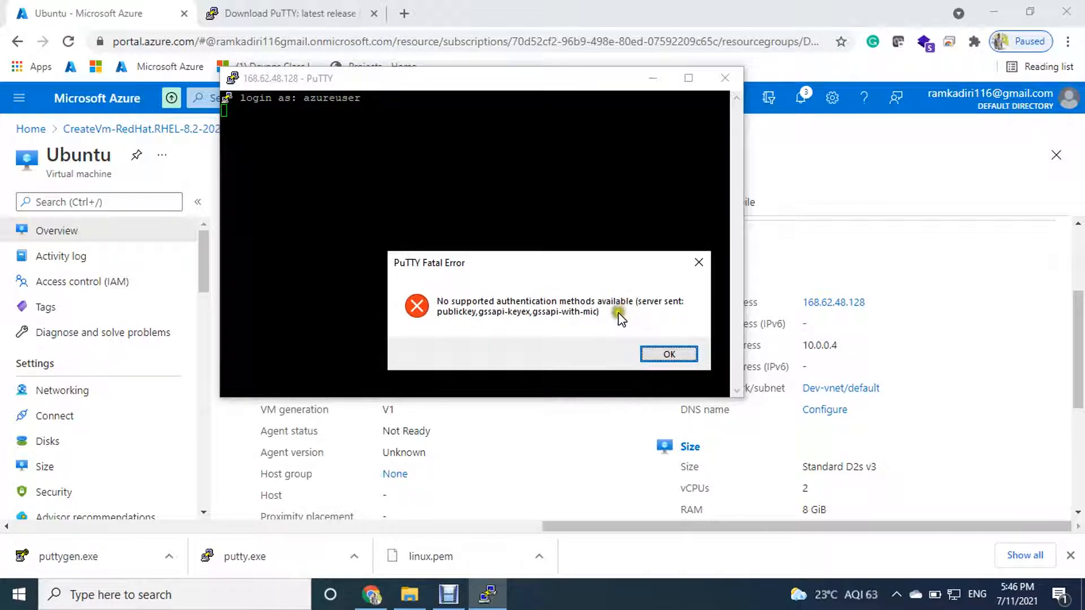
{"action": "left_click", "coordinate": [668, 355]}
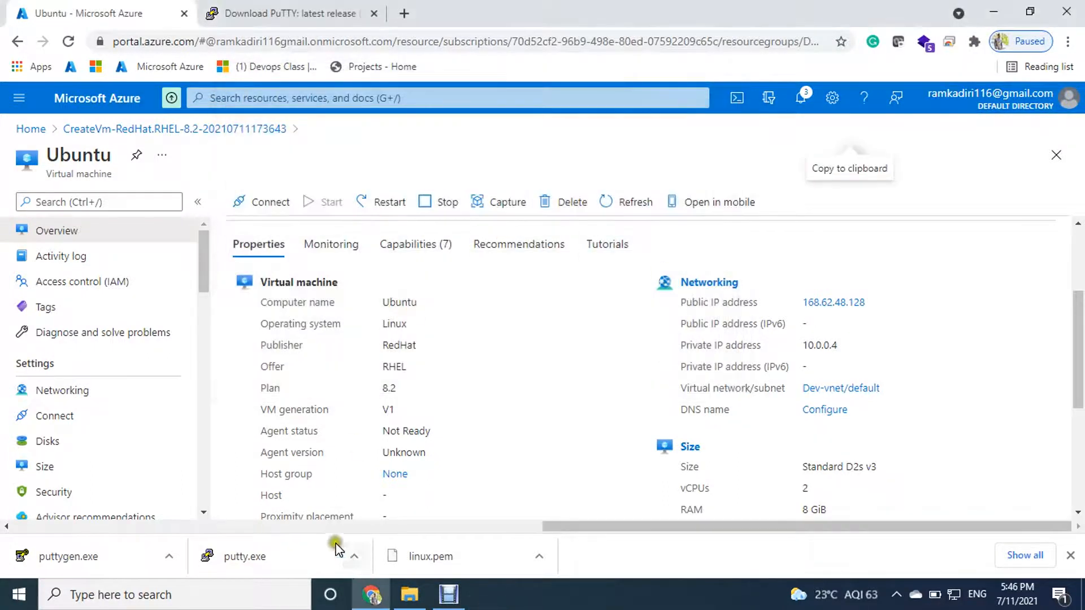
{"action": "left_click", "coordinate": [459, 567]}
{"action": "left_click", "coordinate": [462, 566]}
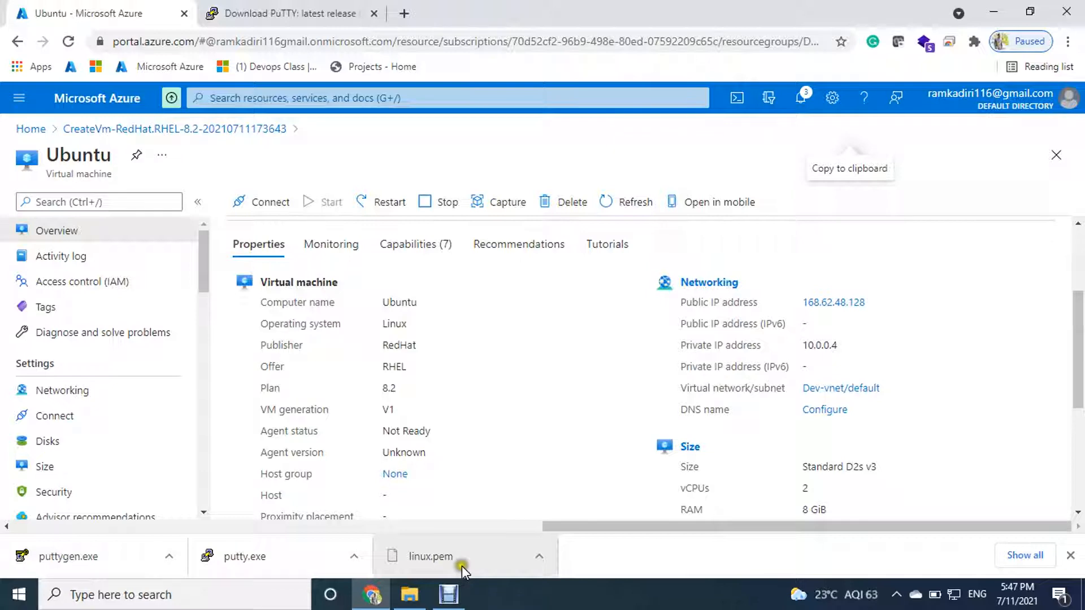
{"action": "left_click", "coordinate": [353, 556]}
{"action": "left_click", "coordinate": [382, 501]}
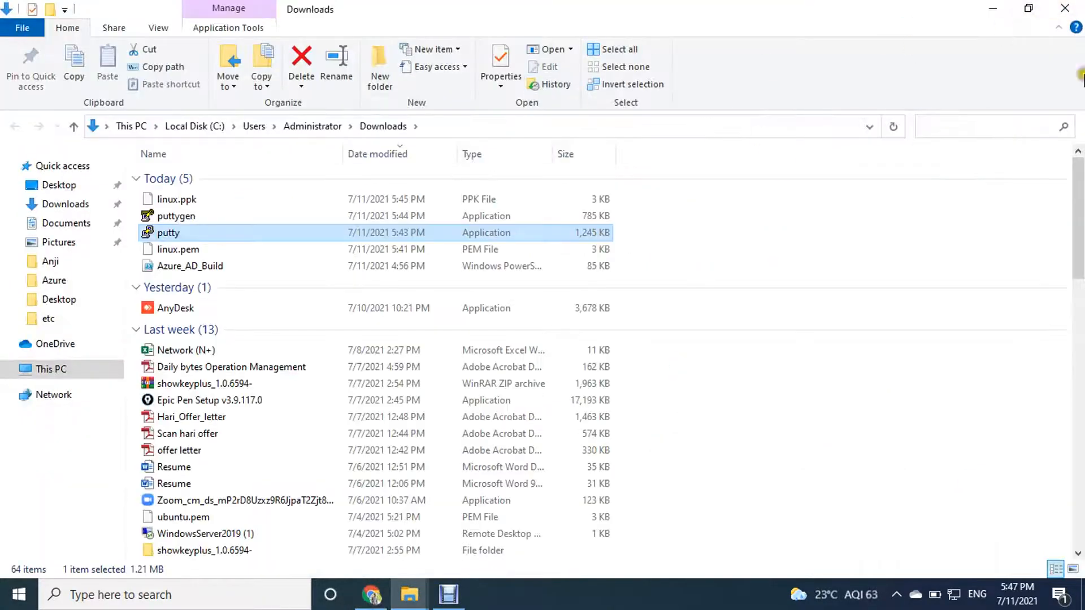
{"action": "left_click", "coordinate": [1065, 10]}
Launch the downloaded PuTTY program and enter the virtual machine's public IP address 168.62.48.128 as the host.
{"action": "left_click", "coordinate": [354, 556]}
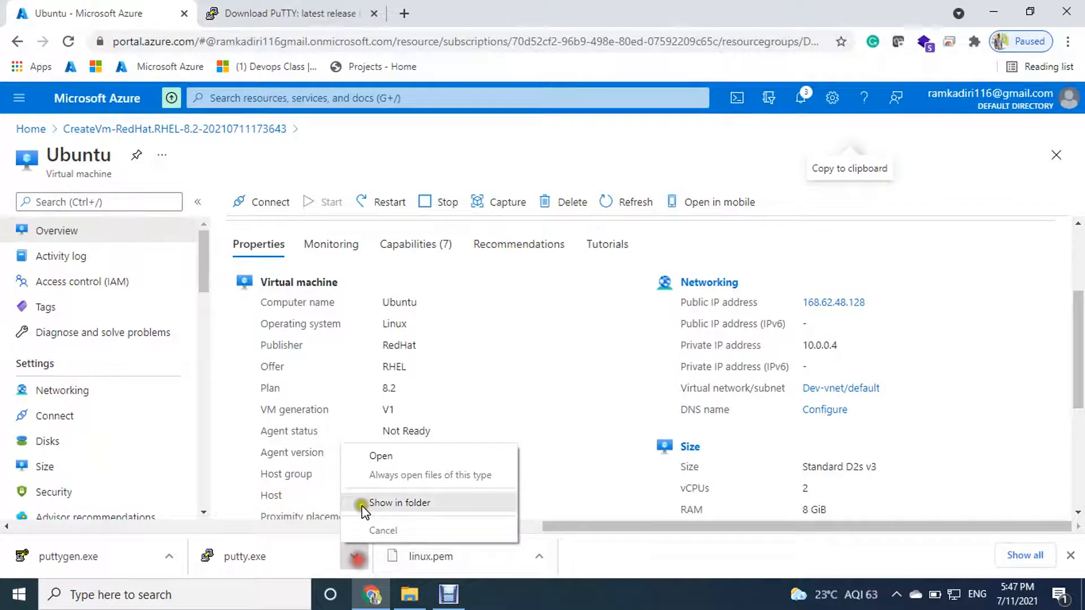
{"action": "left_click", "coordinate": [384, 456]}
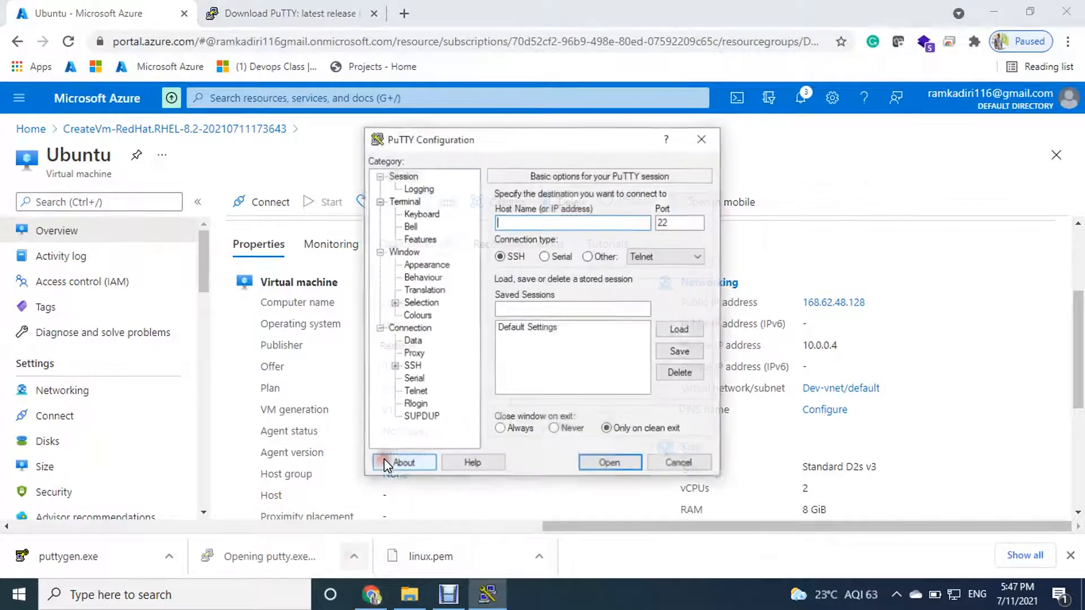
{"action": "right_click", "coordinate": [514, 224]}
{"action": "left_click", "coordinate": [551, 292]}
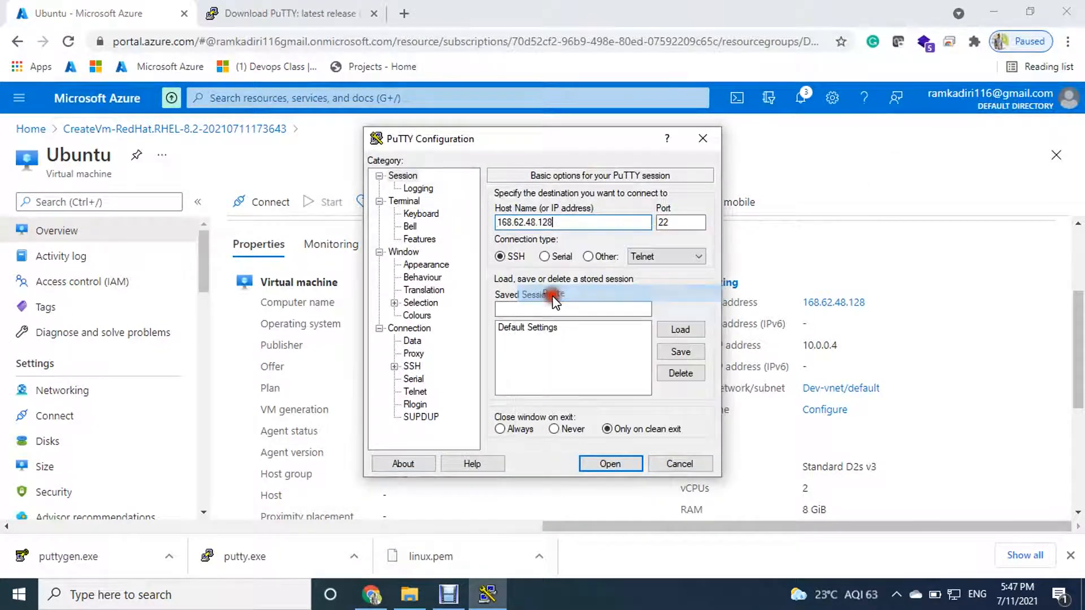
Set linux.ppk from Downloads as the private key file for SSH authentication.
{"action": "left_click", "coordinate": [396, 366]}
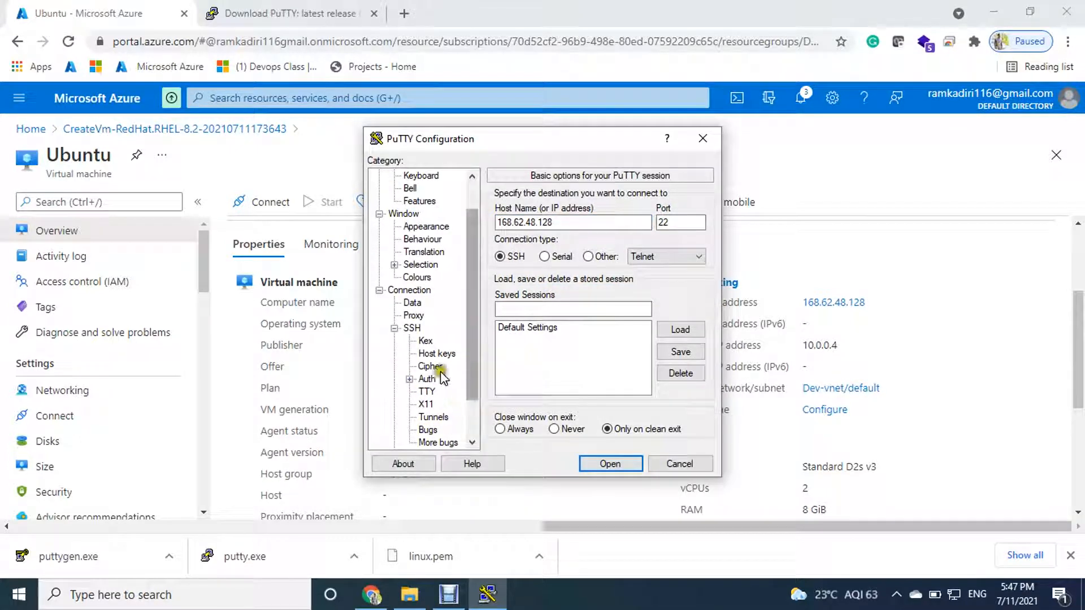
{"action": "left_click", "coordinate": [426, 380]}
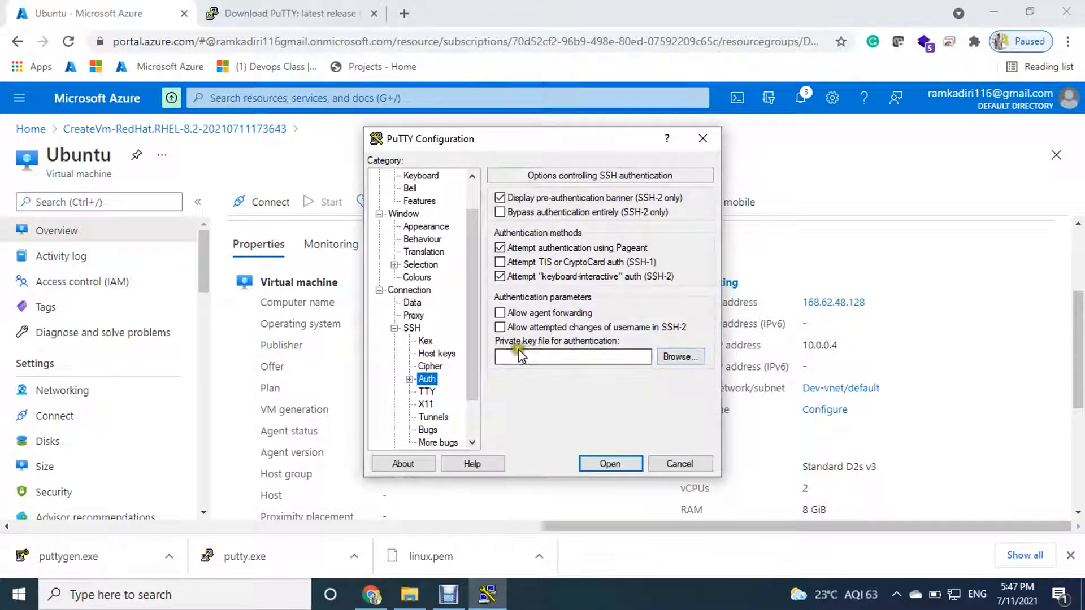
{"action": "left_click", "coordinate": [674, 358]}
{"action": "left_click", "coordinate": [565, 291]}
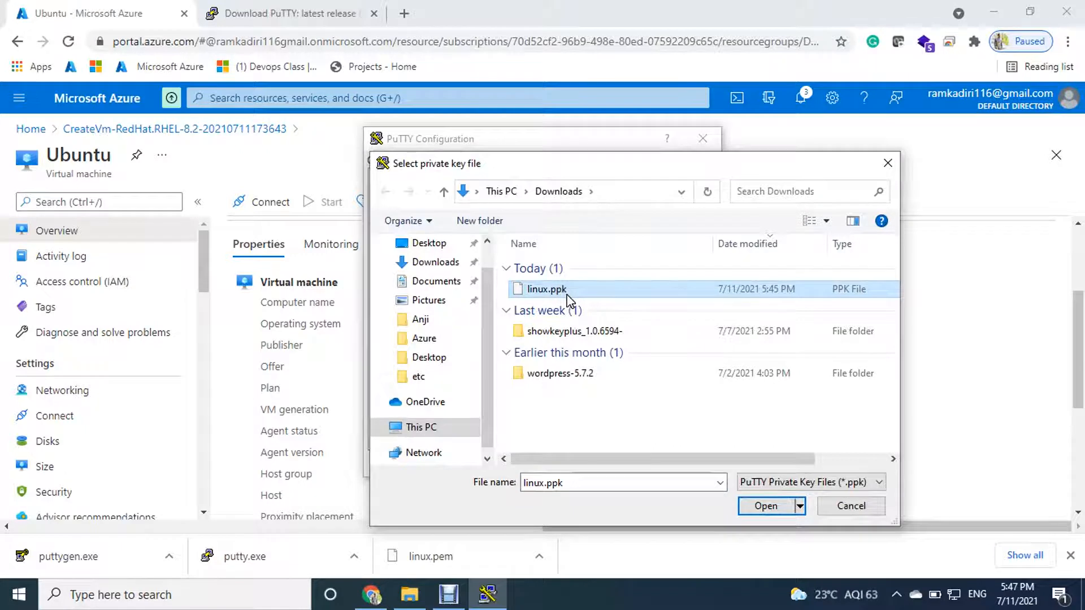
{"action": "left_click", "coordinate": [757, 503]}
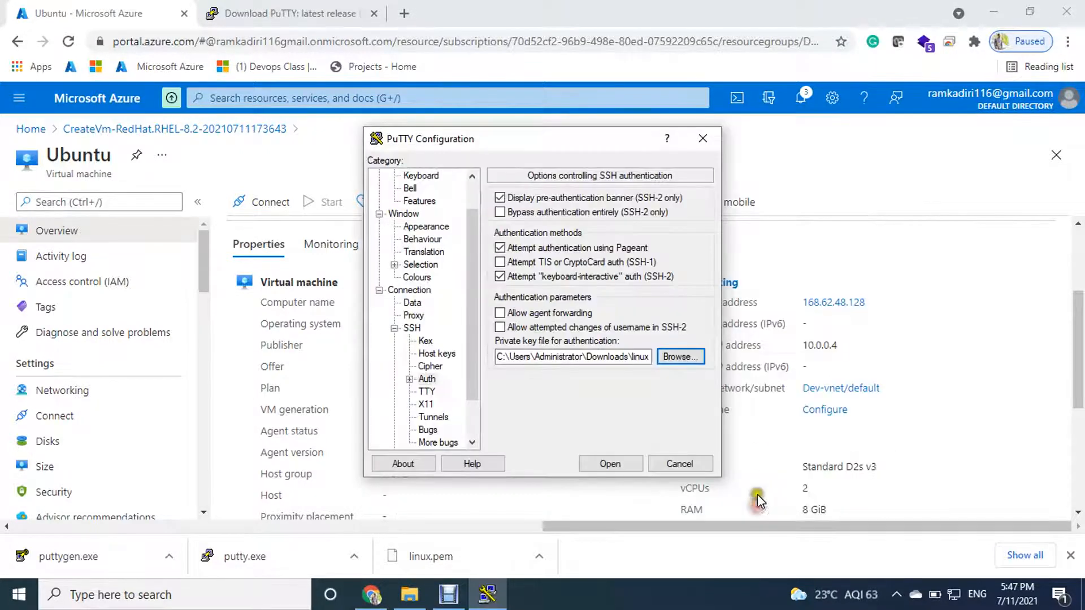
Open the SSH session to 168.62.48.128 and log in as azureuser.
{"action": "scroll", "coordinate": [418, 238], "scroll_direction": "up", "scroll_amount": 1}
{"action": "left_click", "coordinate": [405, 177]}
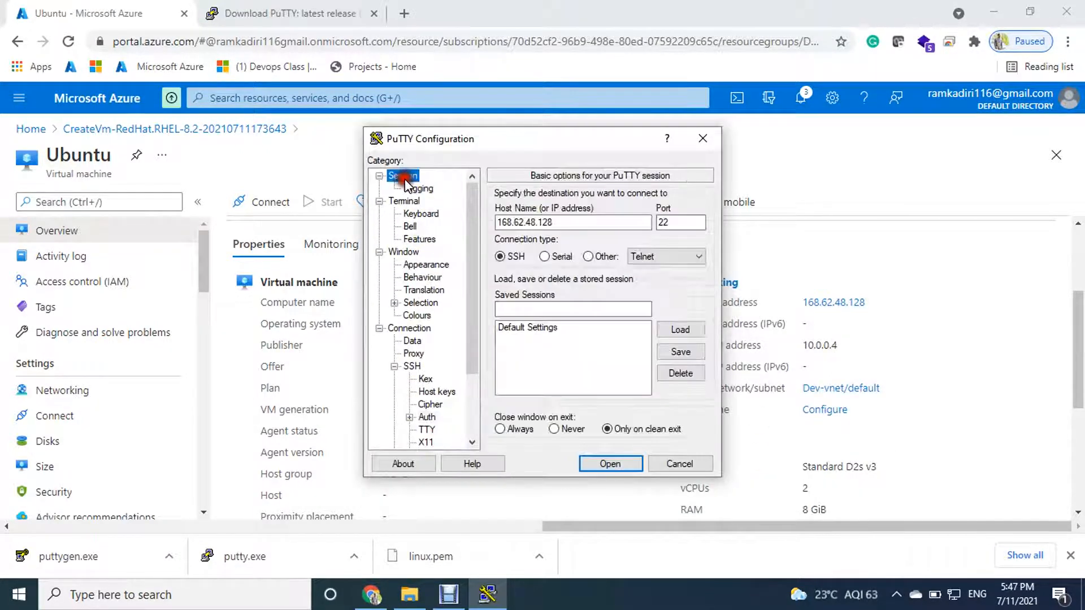
{"action": "left_click_drag", "start_coordinate": [582, 222], "coordinate": [467, 220]}
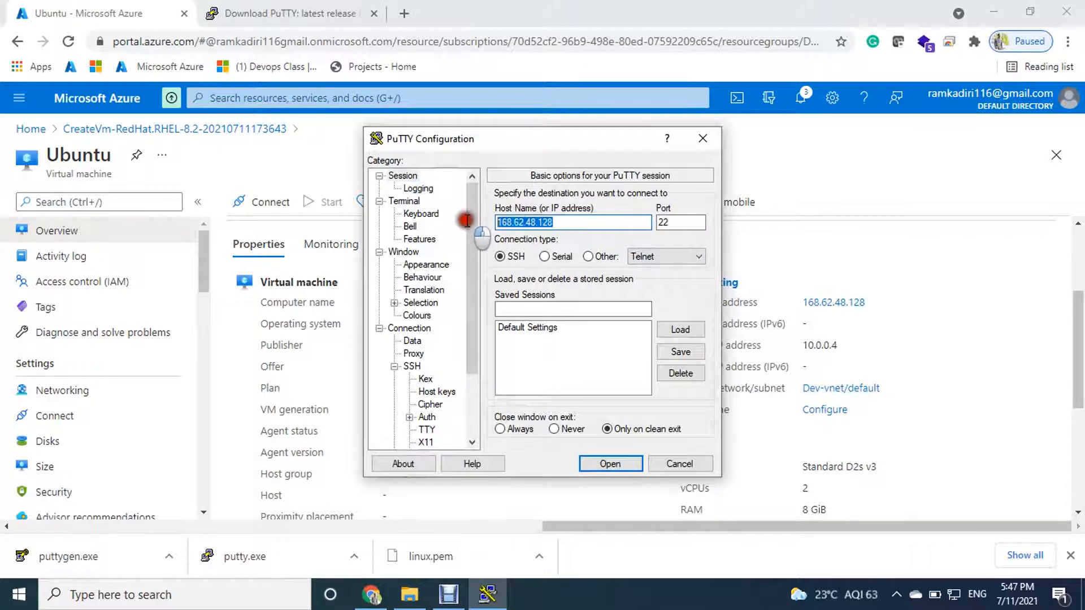
{"action": "left_click", "coordinate": [616, 463]}
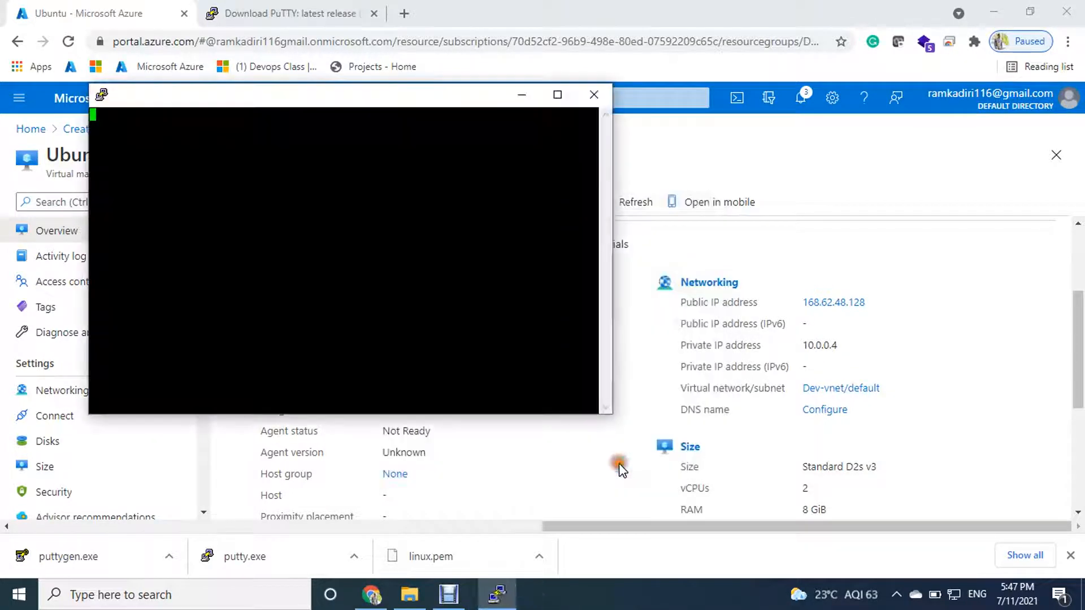
{"action": "double_click", "coordinate": [263, 96]}
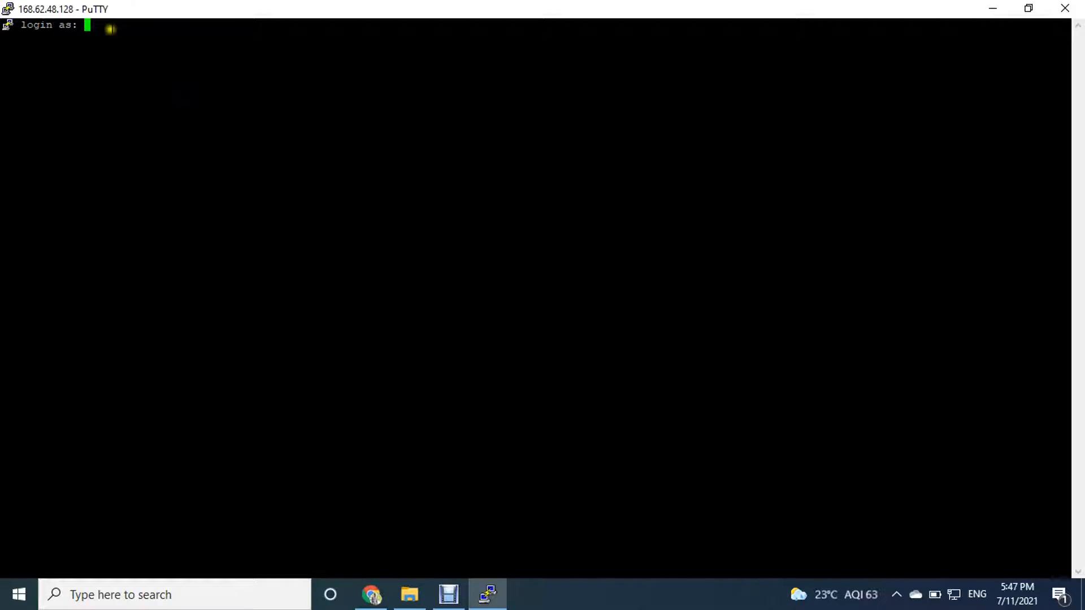
{"action": "double_click", "coordinate": [259, 11]}
{"action": "left_click_drag", "start_coordinate": [244, 91], "coordinate": [548, 165]}
{"action": "type", "text": "az"}
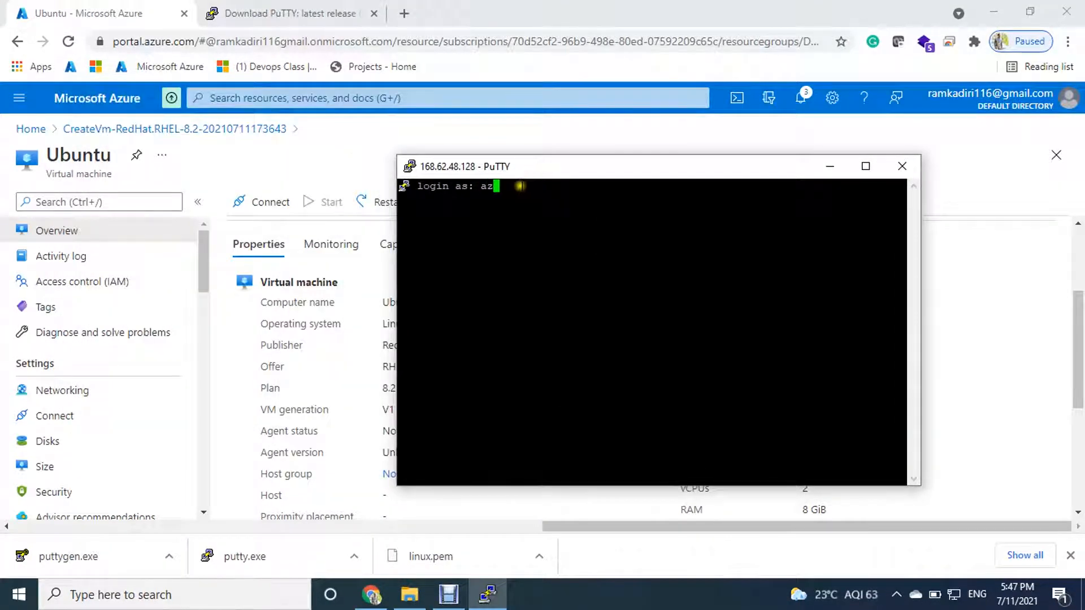
{"action": "type", "text": "uree"}
{"action": "type", "text": "ser"}
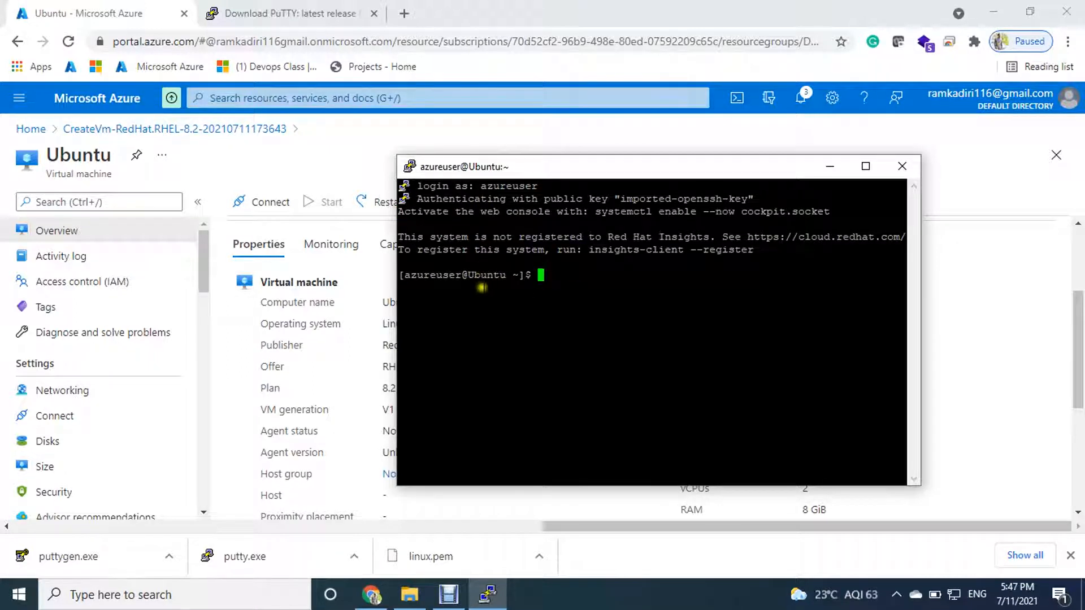
{"action": "triple_click", "coordinate": [429, 278]}
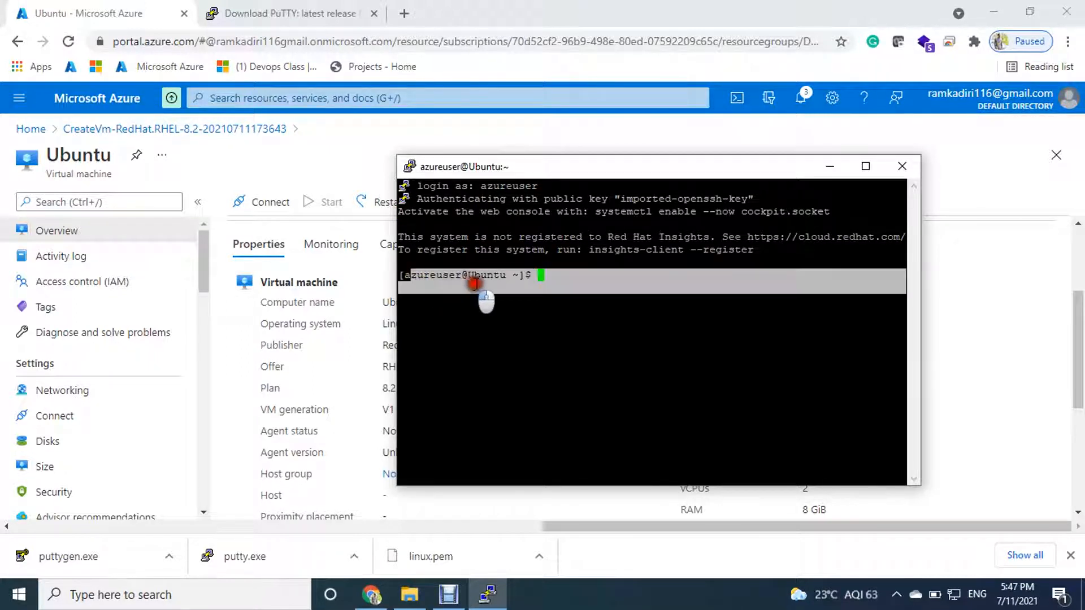
{"action": "left_click", "coordinate": [541, 277]}
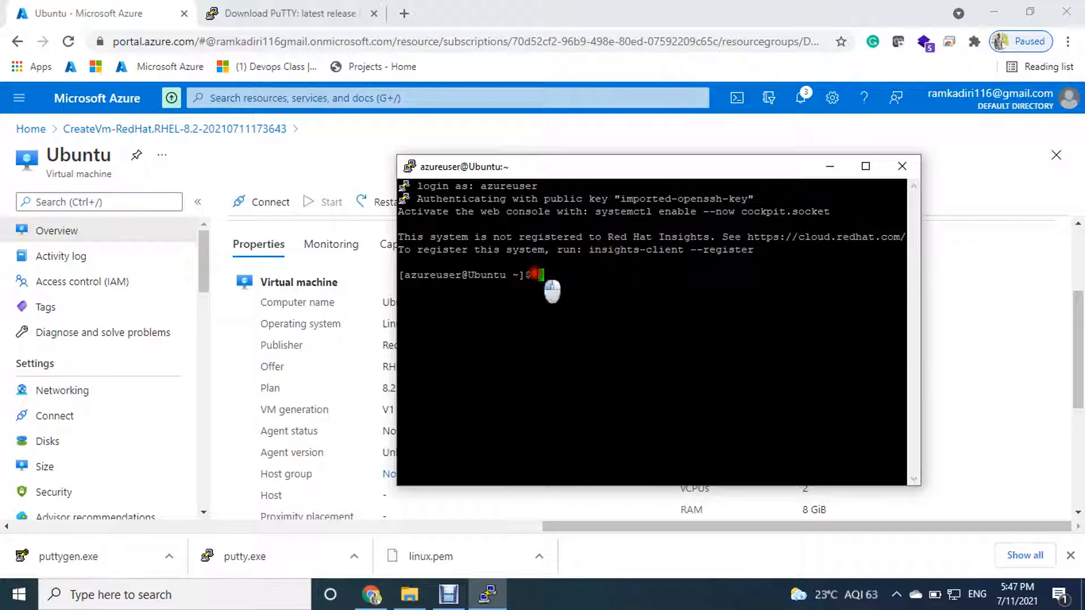
Change the session's terminal font to Lucida Console, bold, size 18, and maximize the terminal window.
{"action": "left_click", "coordinate": [410, 166]}
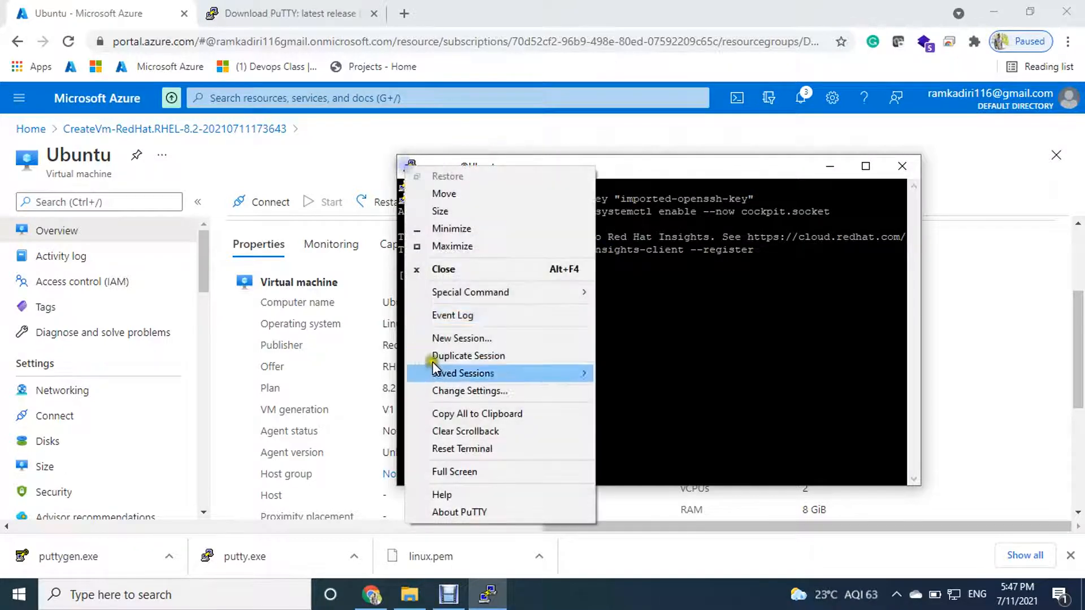
{"action": "left_click", "coordinate": [476, 389]}
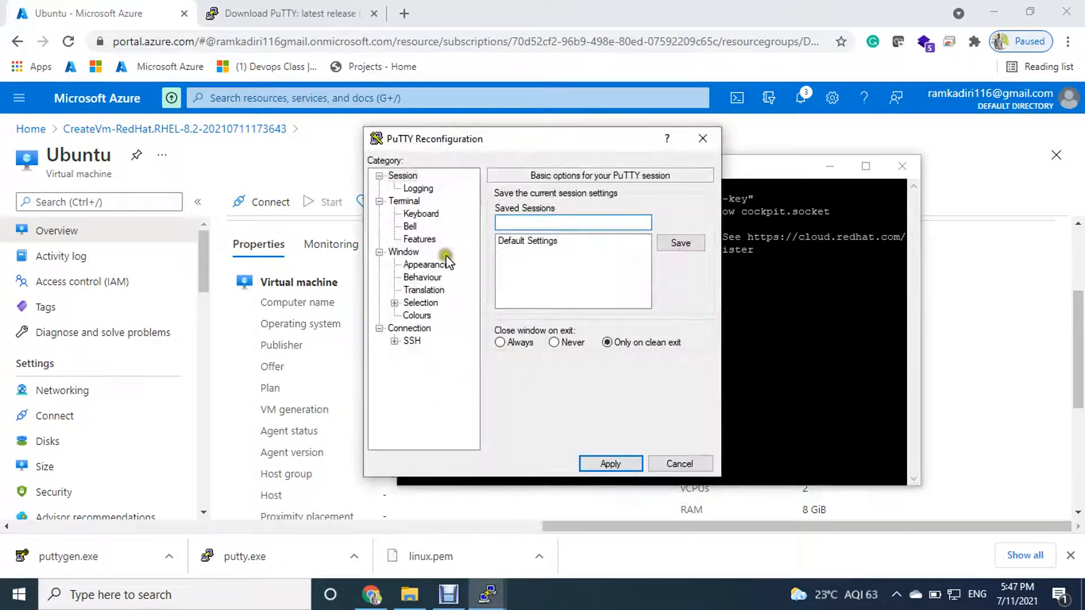
{"action": "left_click", "coordinate": [425, 264]}
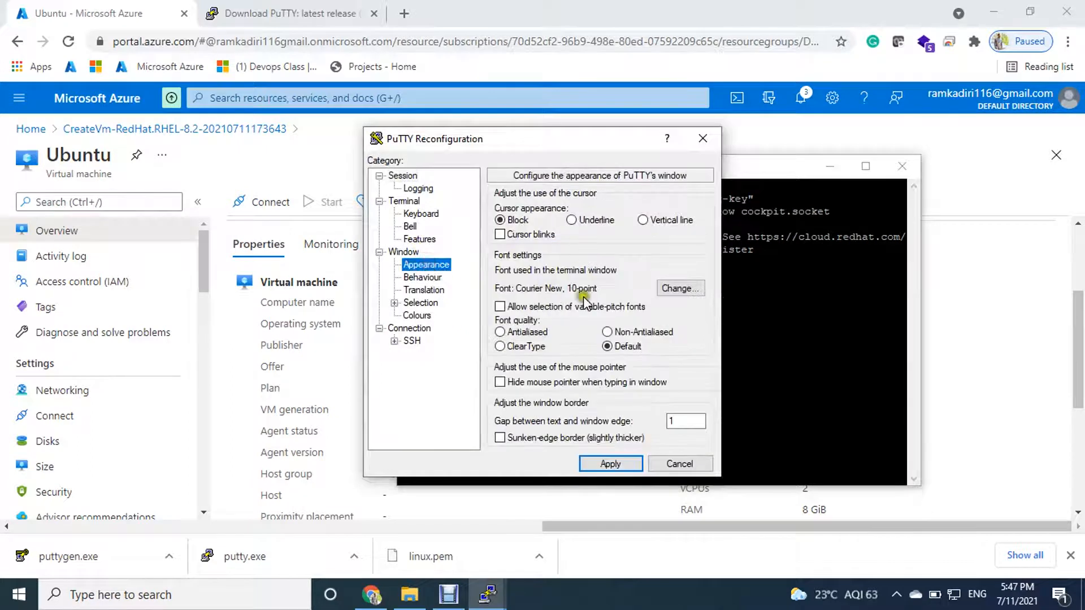
{"action": "left_click", "coordinate": [678, 288]}
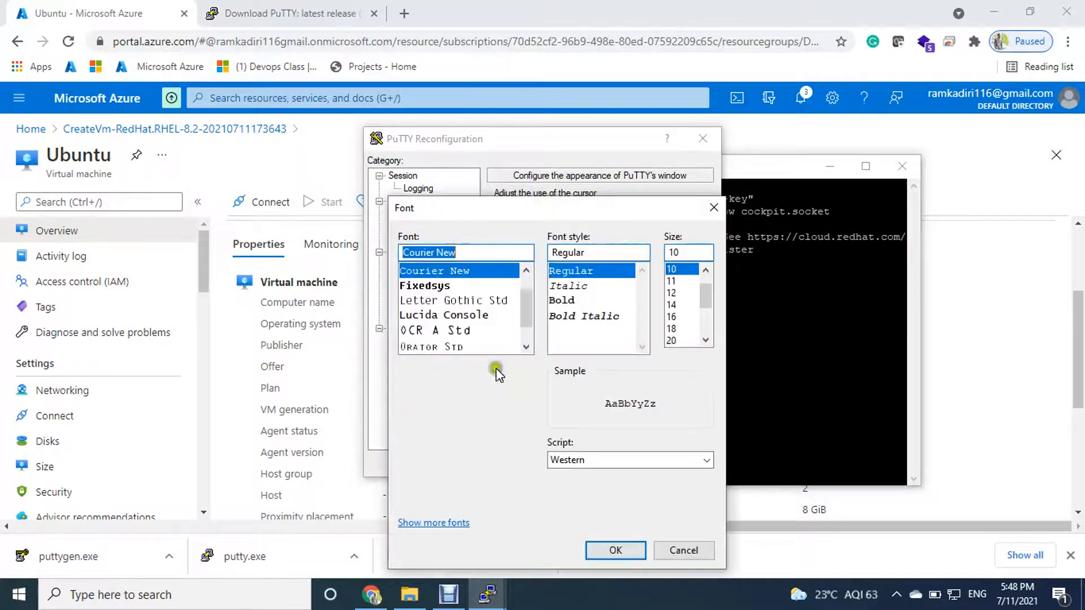
{"action": "left_click", "coordinate": [578, 302]}
{"action": "left_click", "coordinate": [671, 329]}
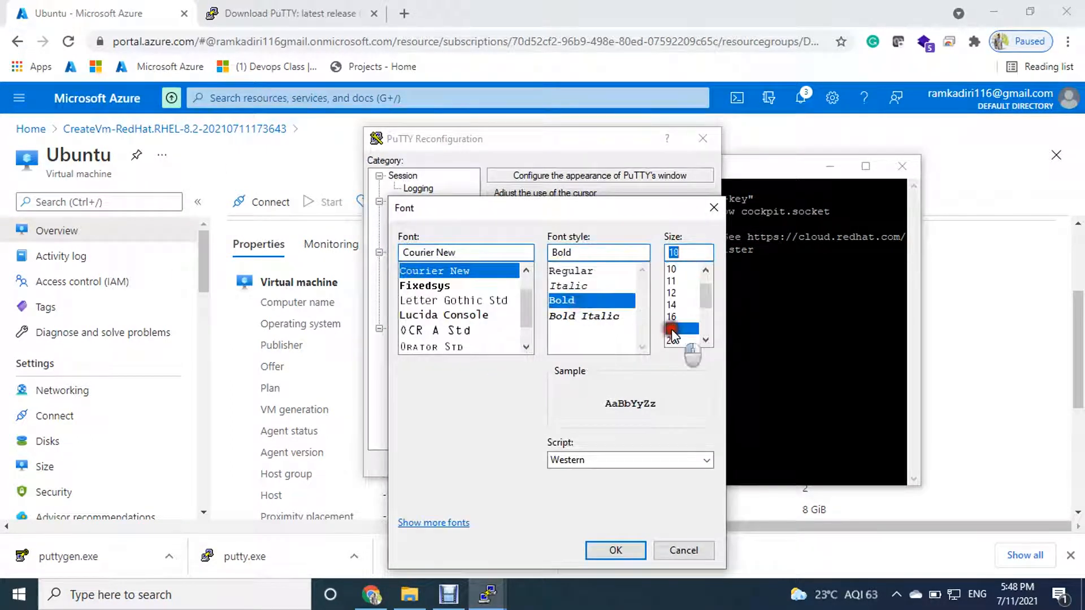
{"action": "left_click", "coordinate": [475, 318]}
{"action": "left_click", "coordinate": [615, 550]}
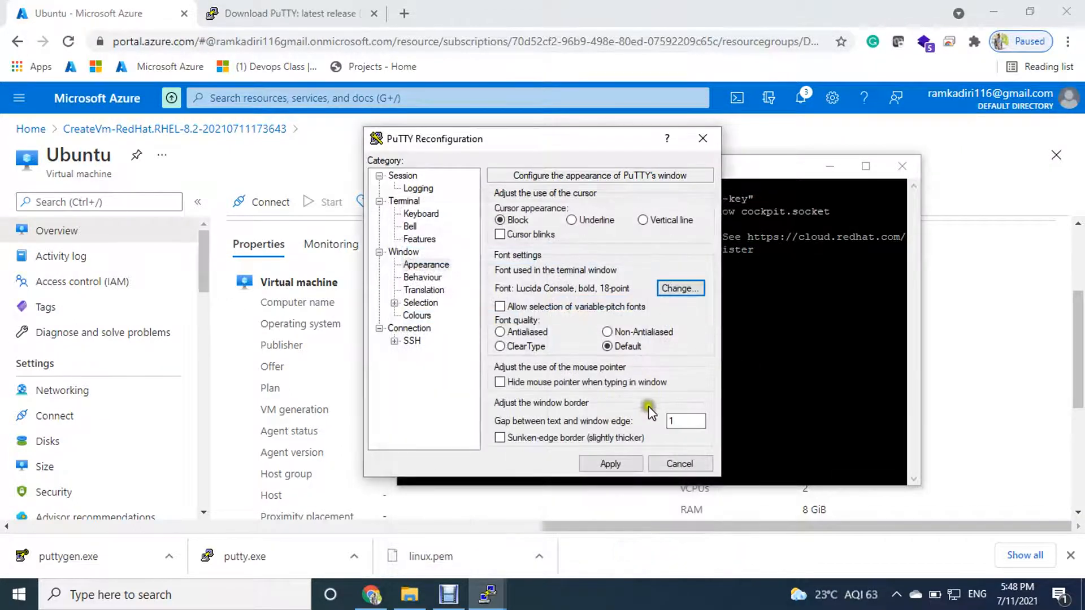
{"action": "left_click", "coordinate": [619, 462]}
{"action": "double_click", "coordinate": [663, 168]}
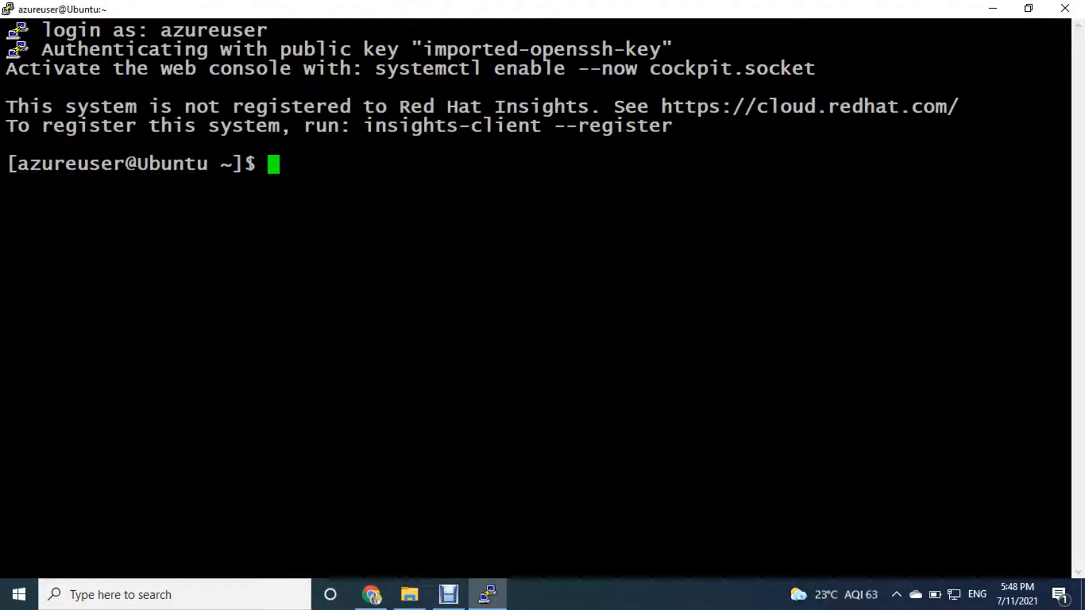
Run hostnamectl to check the virtual machine's operating system details and close the PuTTY session.
{"action": "type", "text": "hos"}
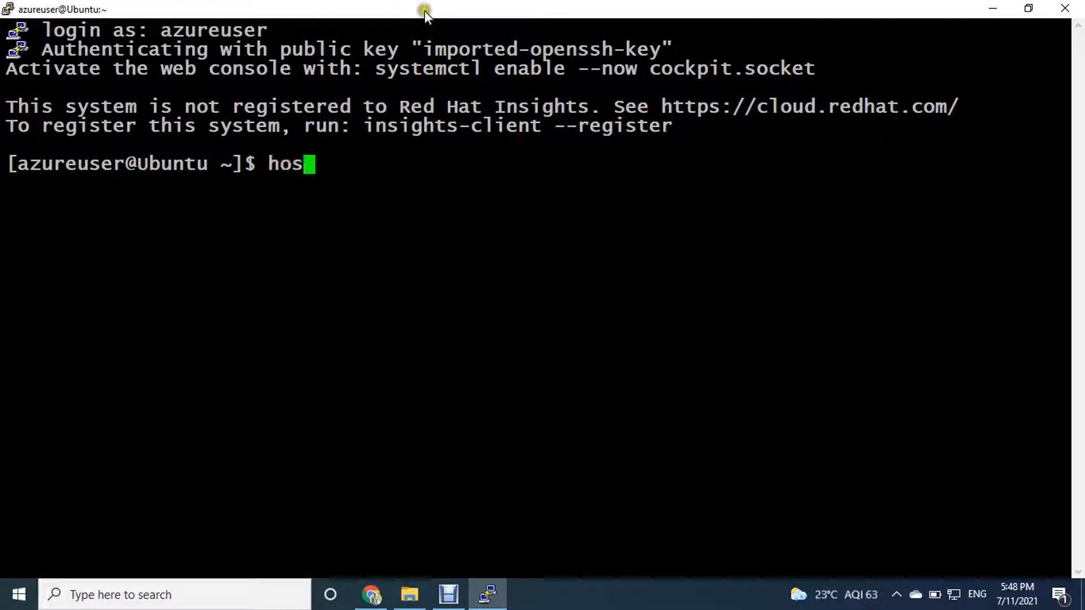
{"action": "type", "text": "tnamectl"}
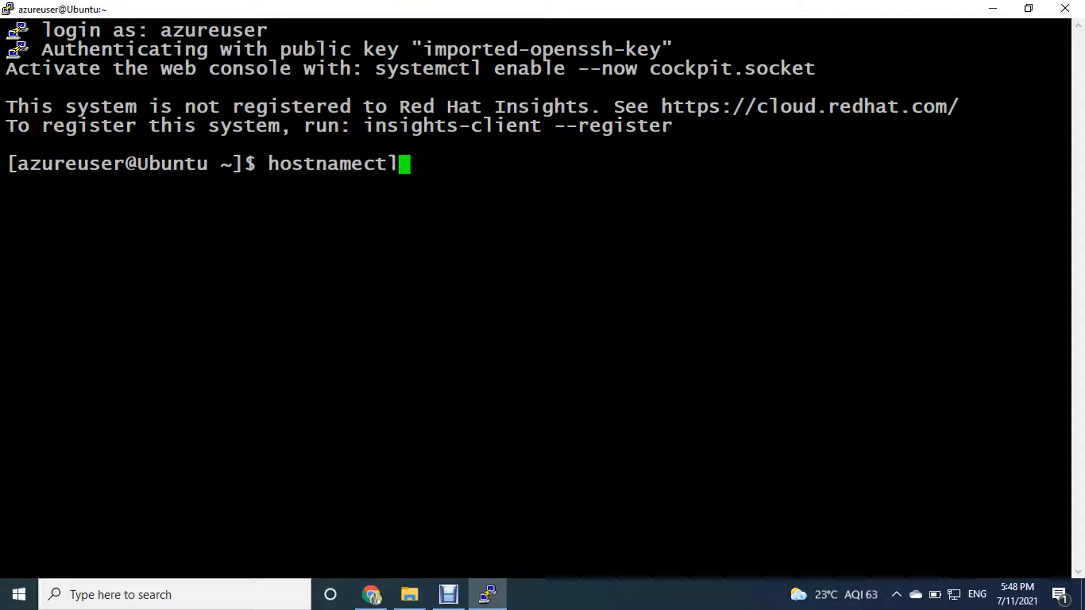
{"action": "key", "text": "Return"}
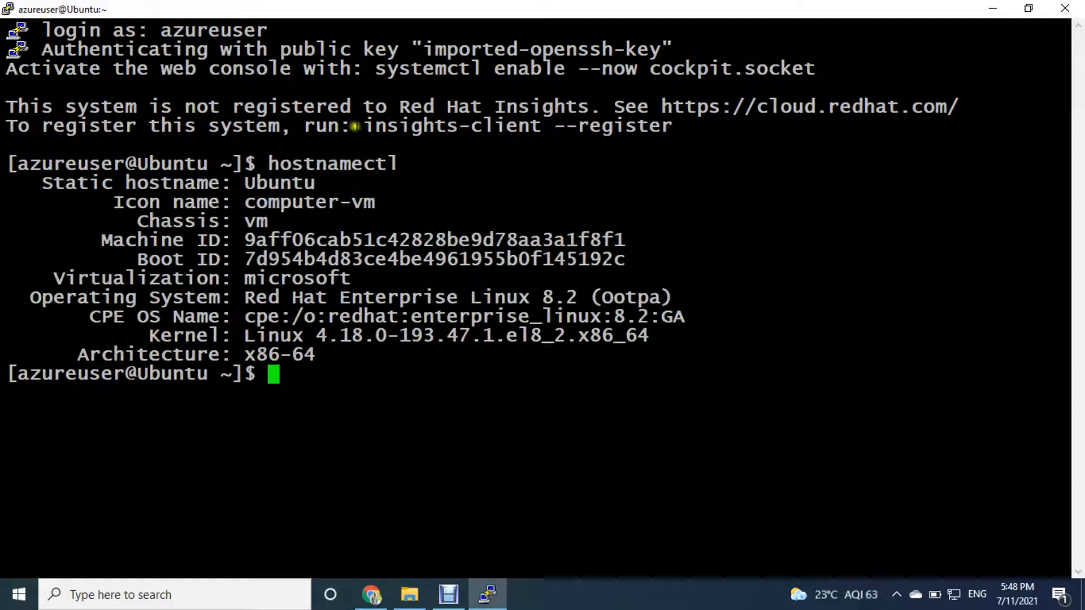
{"action": "left_click_drag", "start_coordinate": [237, 298], "coordinate": [663, 298]}
{"action": "left_click", "coordinate": [664, 298]}
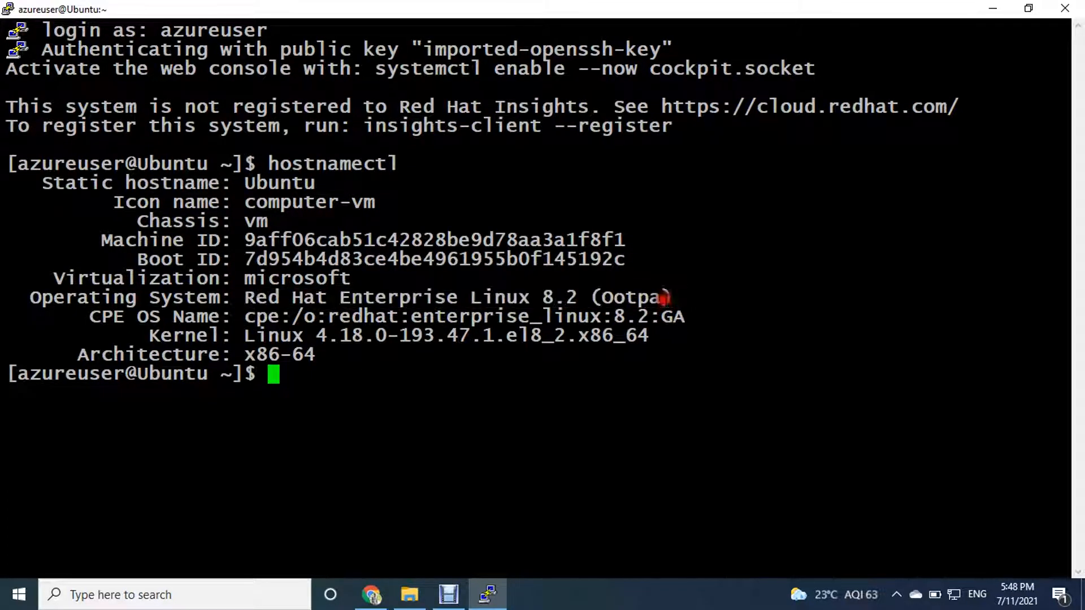
{"action": "triple_click", "coordinate": [665, 298]}
{"action": "left_click", "coordinate": [415, 367]}
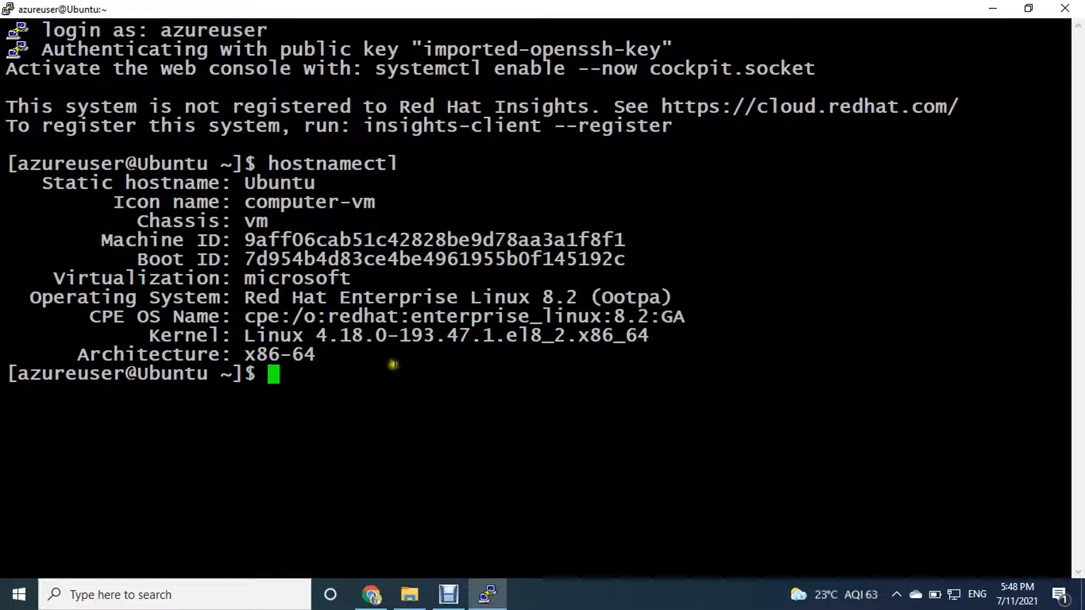
{"action": "left_click", "coordinate": [1075, 7]}
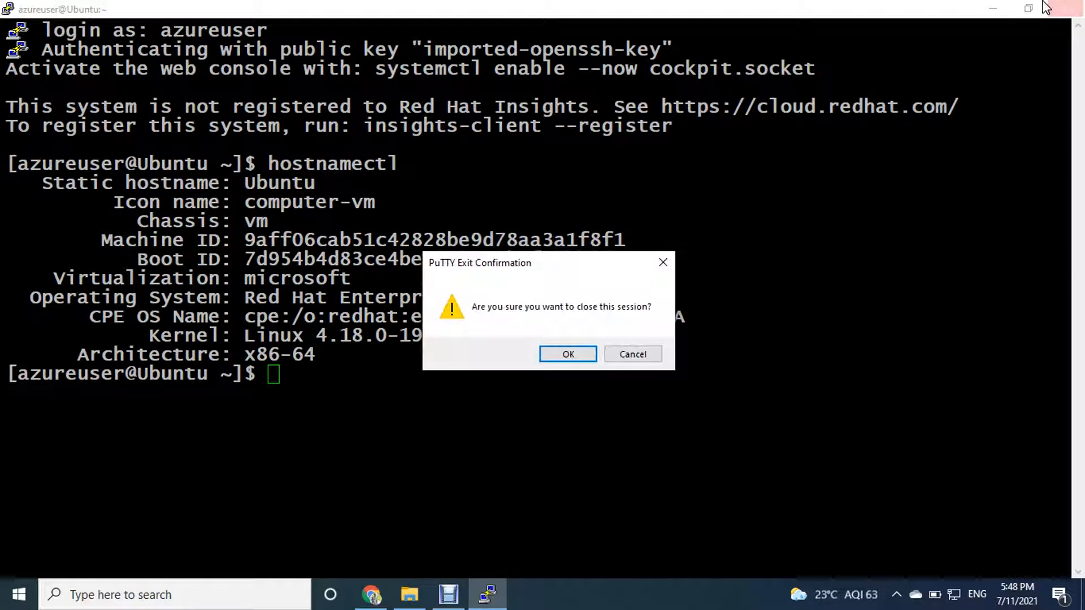
{"action": "left_click", "coordinate": [583, 352]}
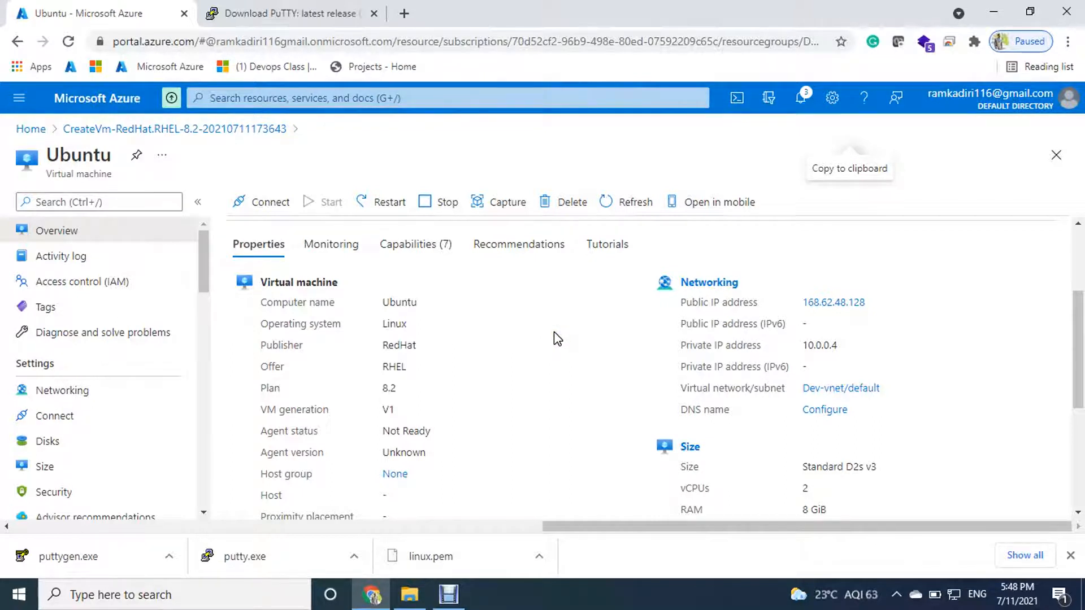
Open Google in a new browser tab and search for "download git for windows".
{"action": "left_click", "coordinate": [403, 13]}
{"action": "type", "text": "googl"}
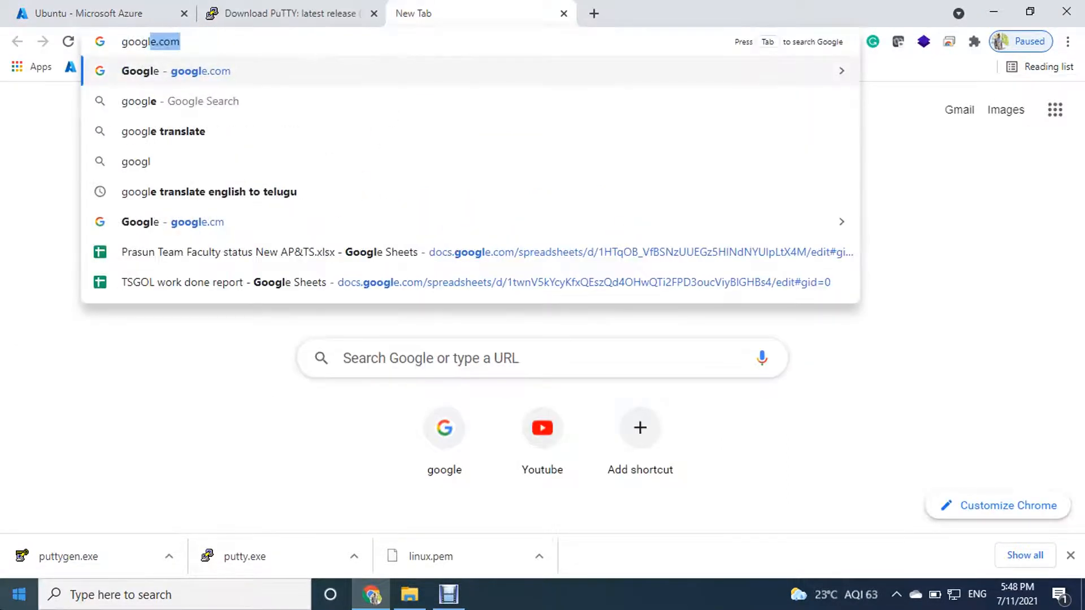
{"action": "key", "text": "Return"}
{"action": "type", "text": "download"}
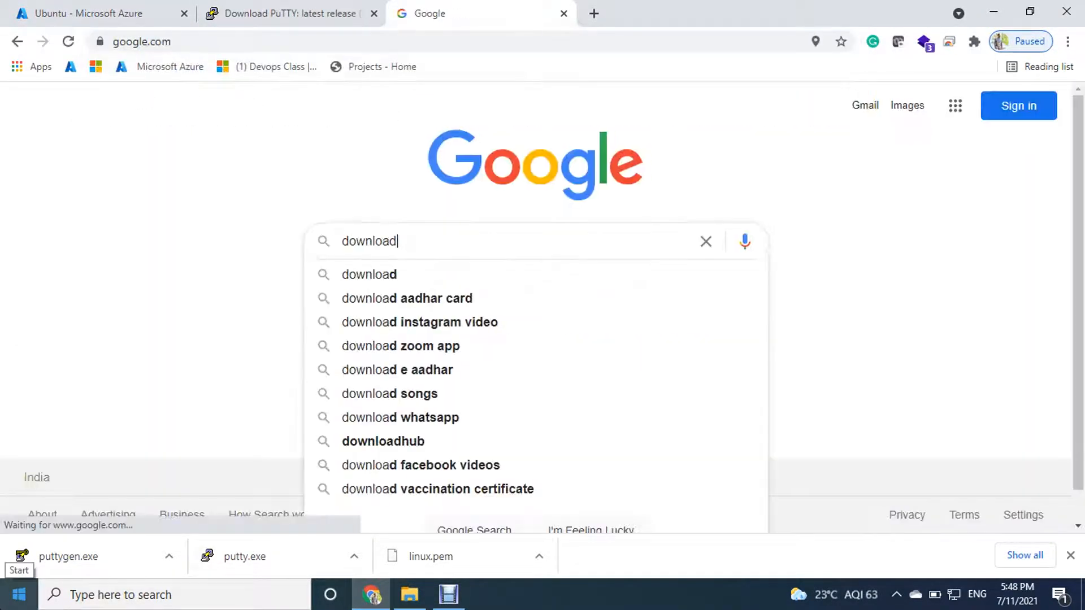
{"action": "type", "text": " git"}
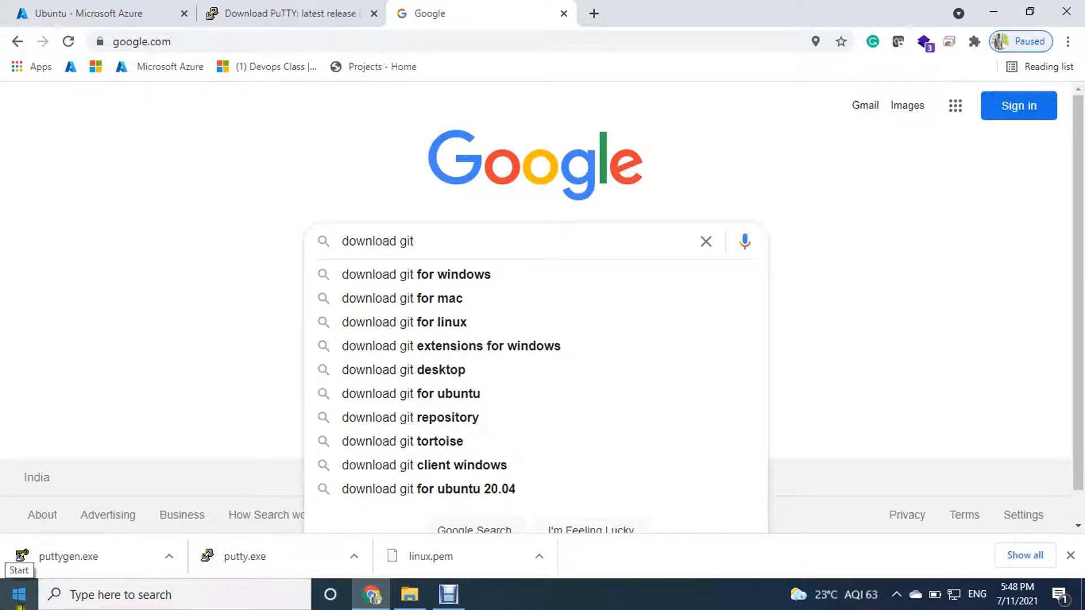
{"action": "left_click", "coordinate": [399, 277]}
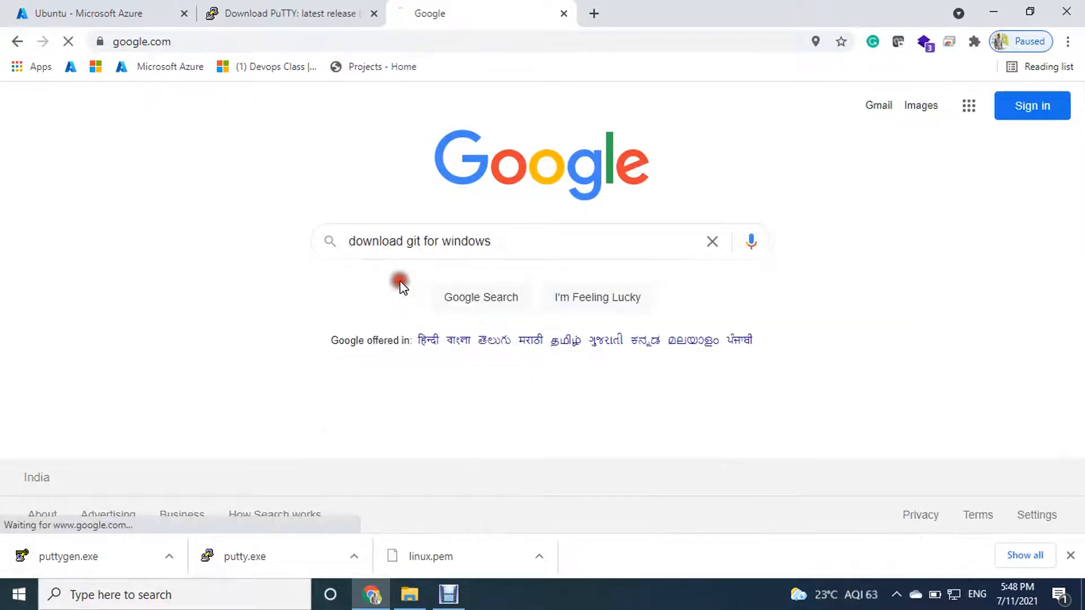
Open the Git downloads page from the search results and download Git 2.32.0 for Windows.
{"action": "scroll", "coordinate": [339, 237], "scroll_direction": "down", "scroll_amount": 1}
{"action": "left_click", "coordinate": [184, 178]}
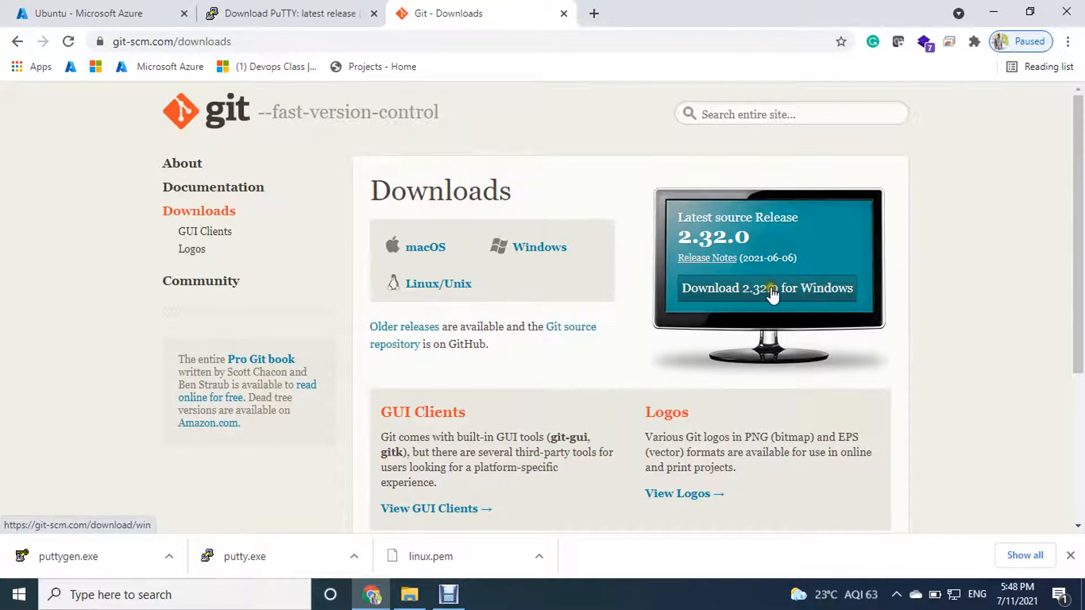
{"action": "left_click", "coordinate": [740, 290]}
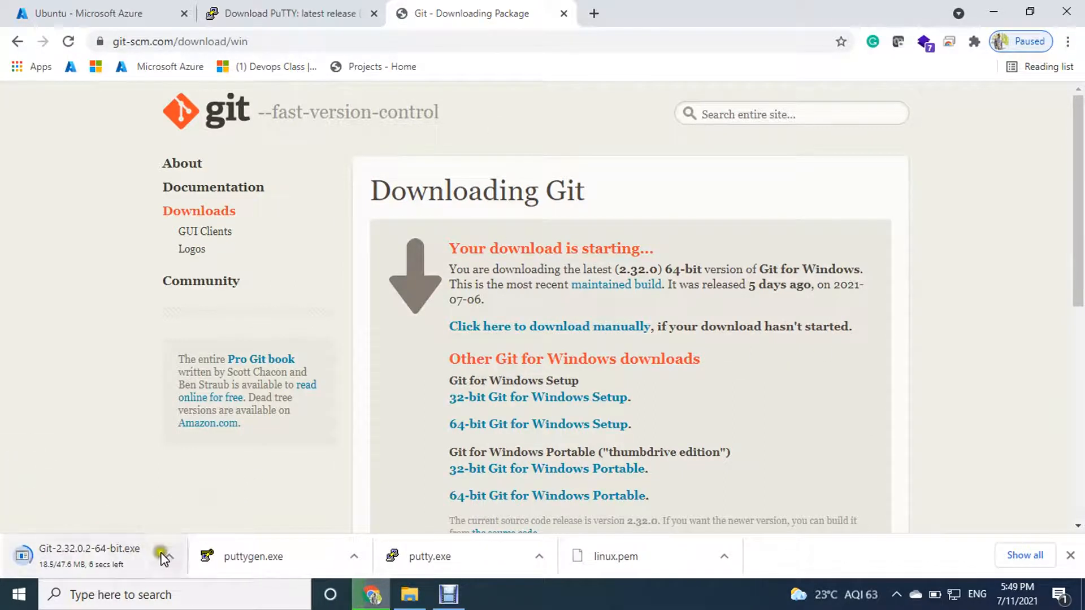
{"action": "left_click", "coordinate": [169, 557]}
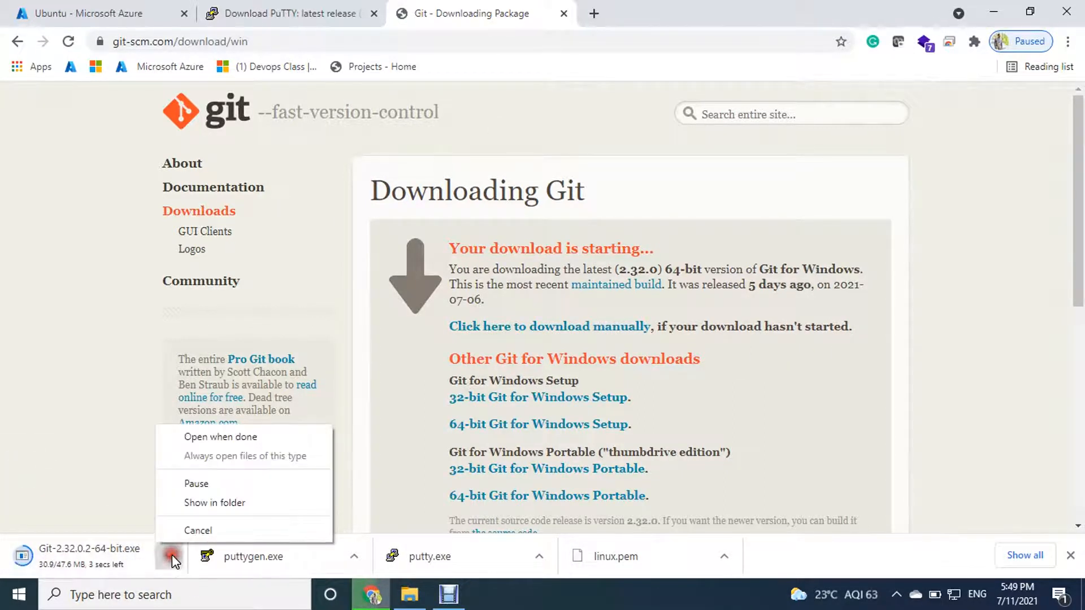
{"action": "left_click", "coordinate": [221, 501]}
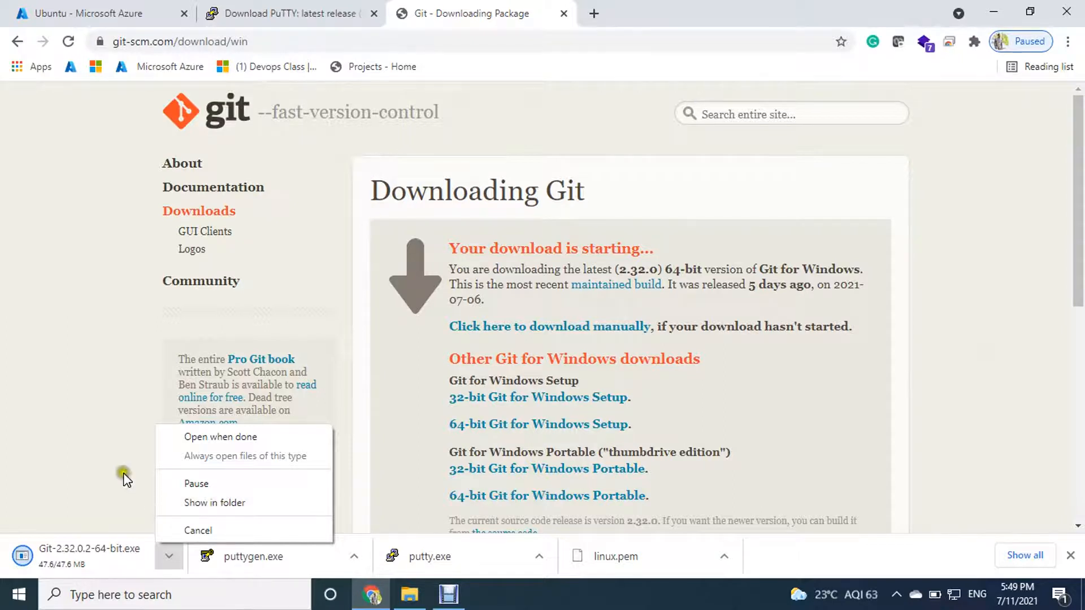
{"action": "left_click", "coordinate": [105, 459]}
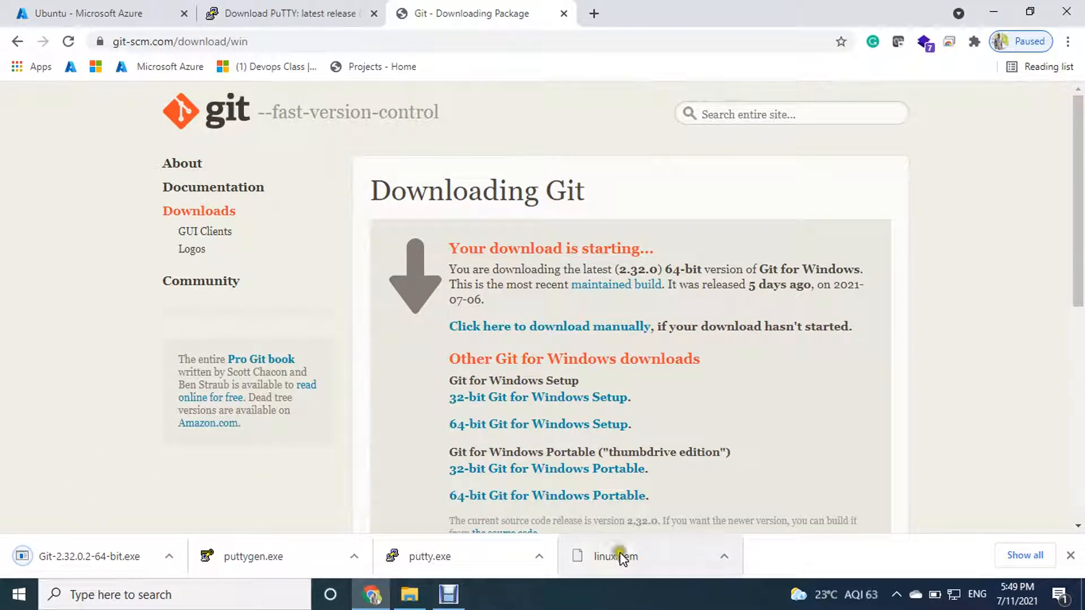
Show the downloaded linux.pem in its folder and open Git Bash in that Downloads folder.
{"action": "left_click", "coordinate": [723, 557]}
{"action": "left_click", "coordinate": [722, 556]}
{"action": "left_click", "coordinate": [751, 505]}
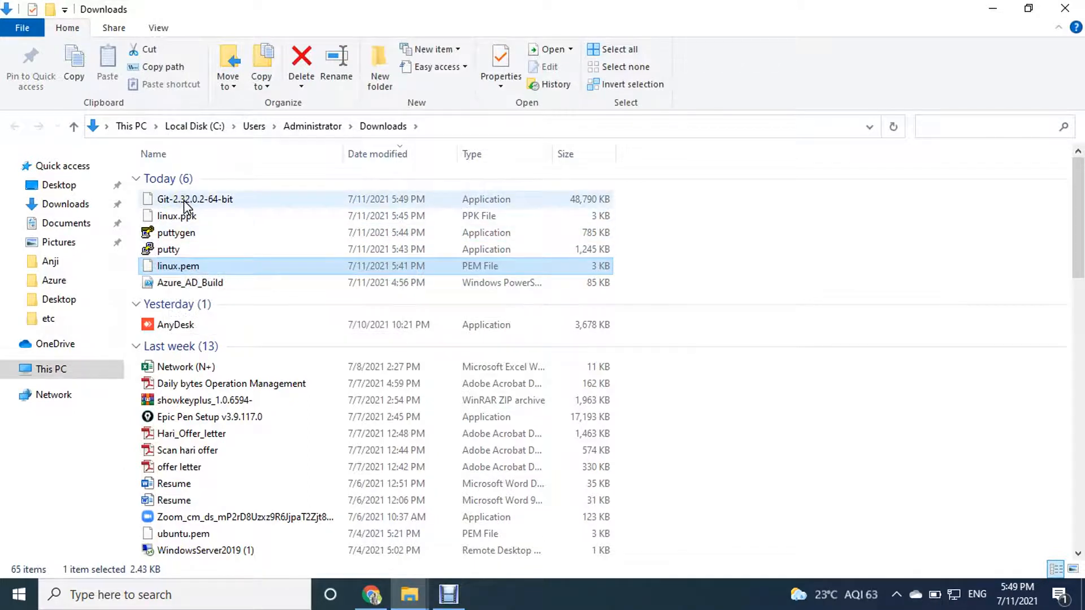
{"action": "right_click", "coordinate": [793, 243]}
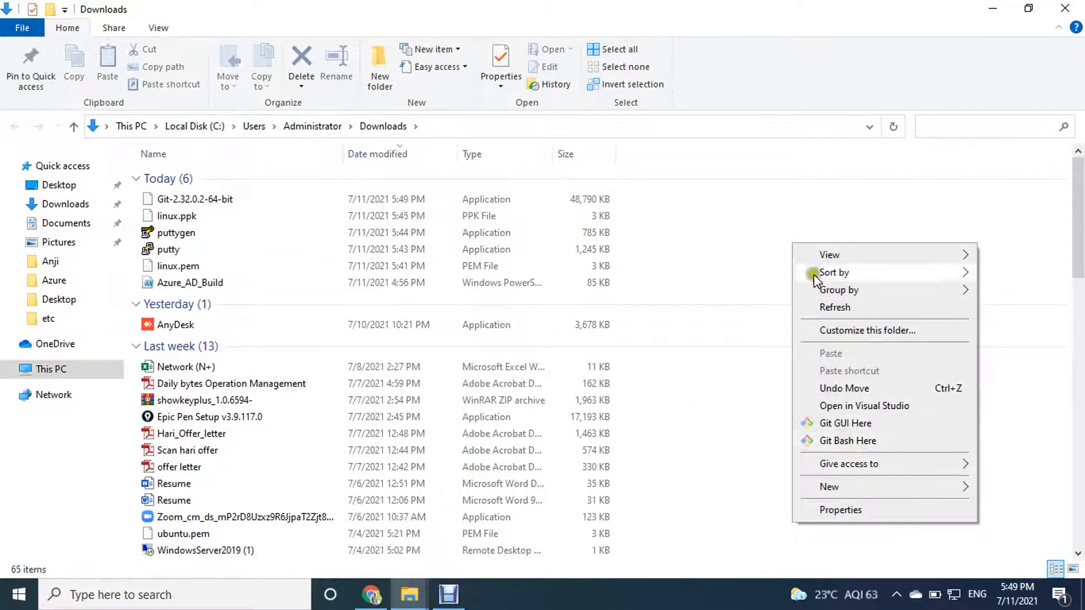
{"action": "left_click", "coordinate": [835, 440]}
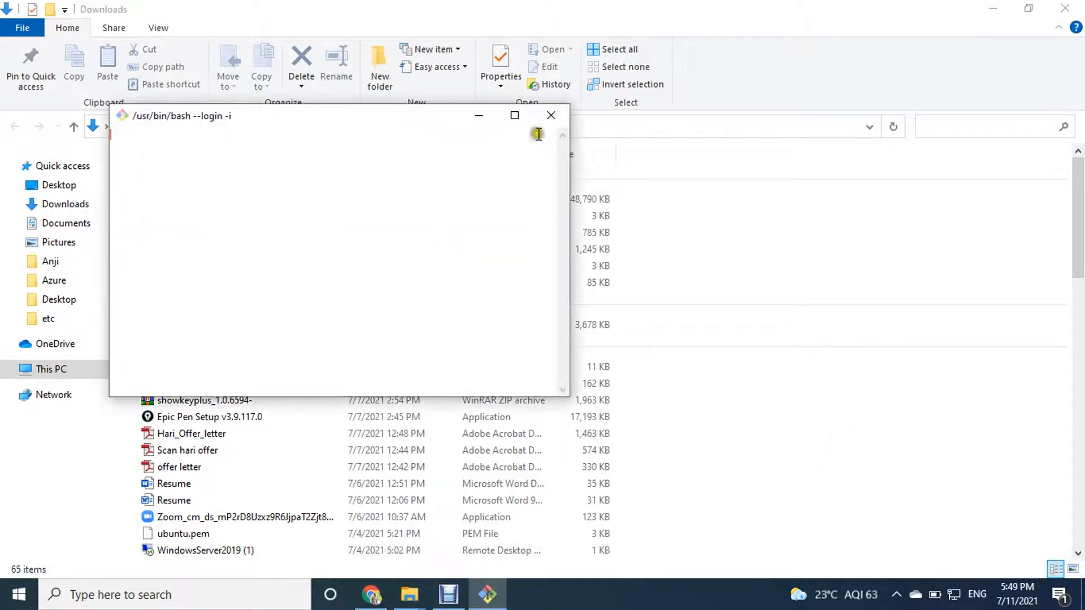
Maximize the Git Bash window and enlarge its text.
{"action": "left_click", "coordinate": [519, 121]}
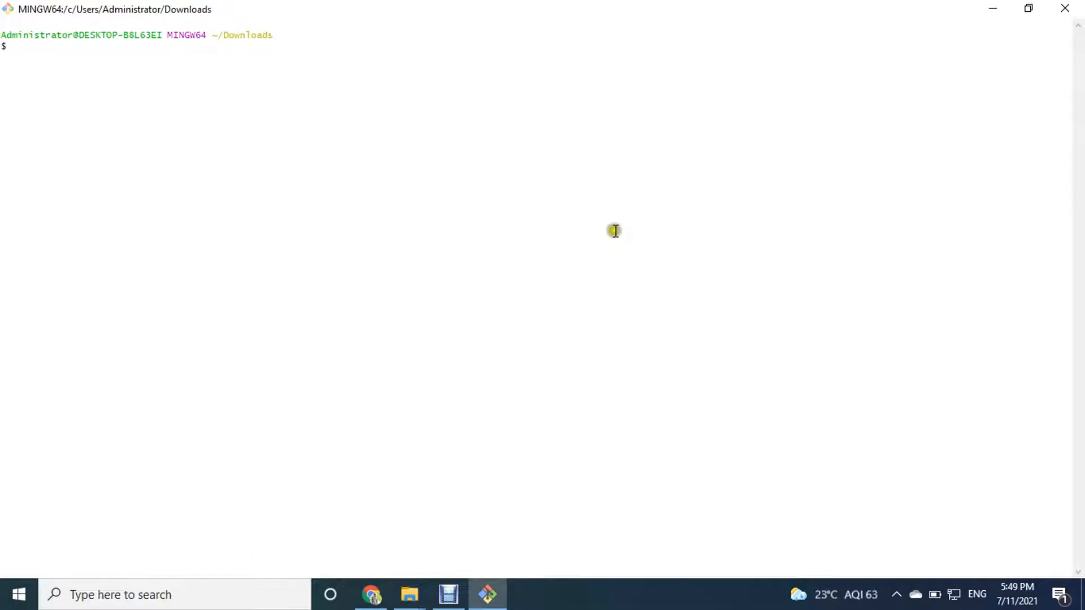
{"action": "scroll", "coordinate": [627, 199], "scroll_direction": "up", "scroll_amount": 15}
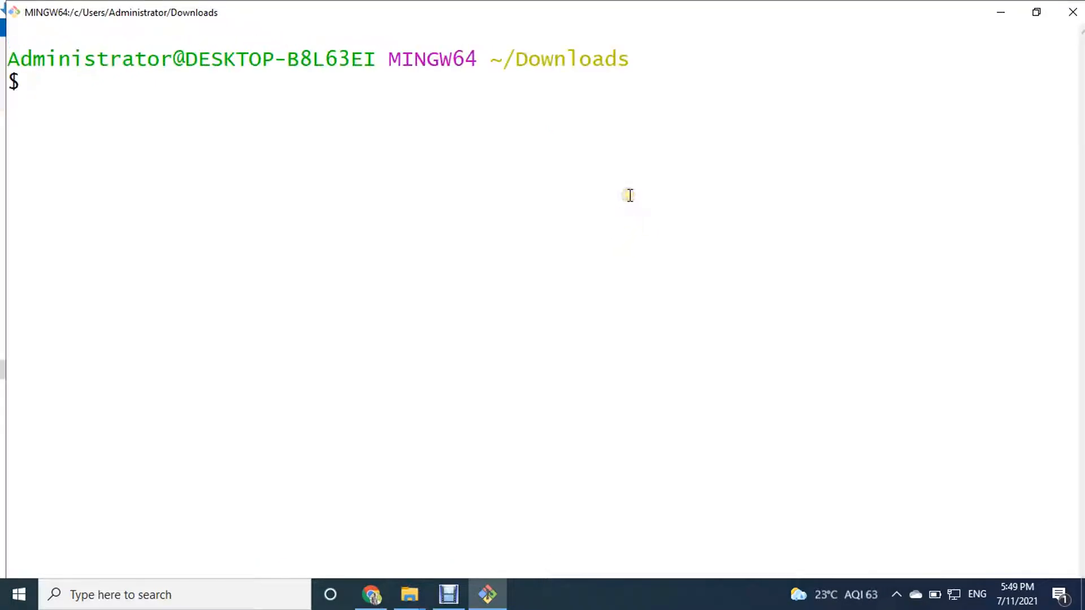
{"action": "left_click", "coordinate": [586, 269]}
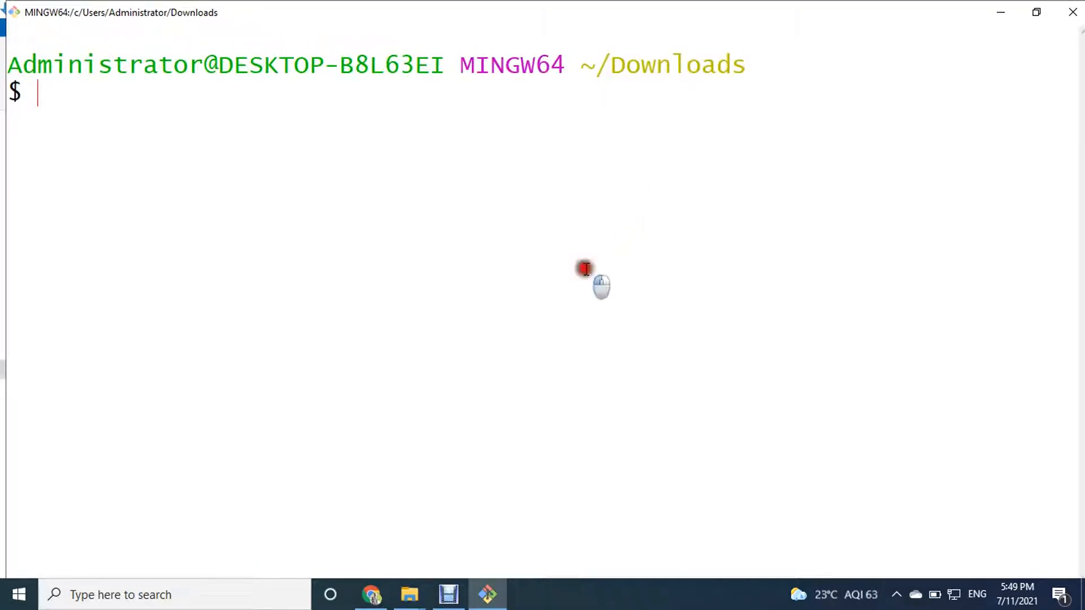
Enter the start of the SSH command at the Git Bash prompt: ssh -i "linux.pem" azureuser@.
{"action": "type", "text": "ssh -i \"linux"}
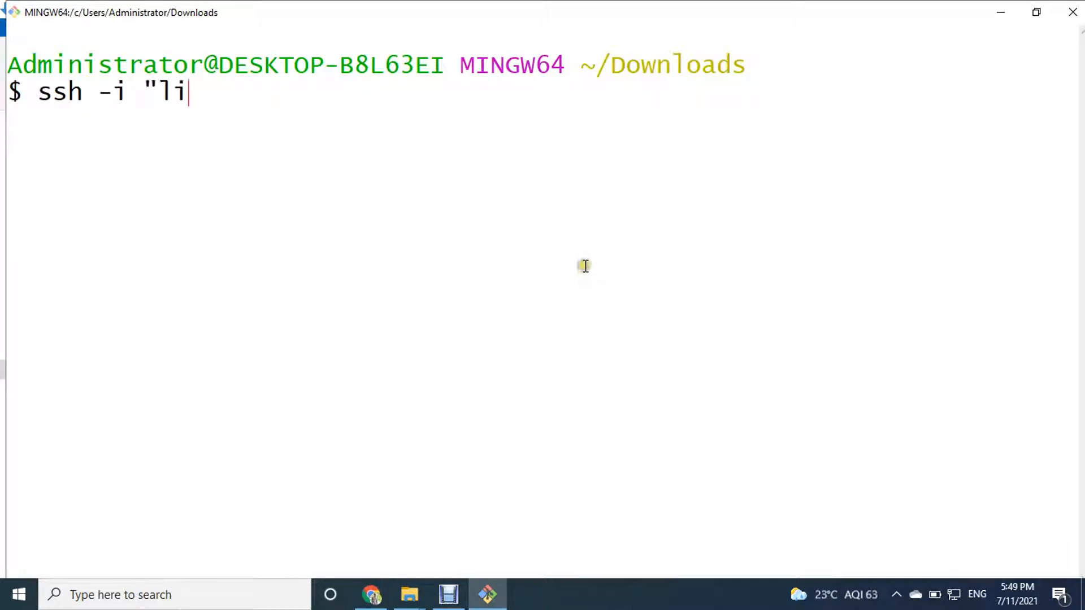
{"action": "key", "text": "BackSpace"}
{"action": "key", "text": "BackSpace"}
{"action": "key", "text": "BackSpace"}
{"action": "key", "text": "BackSpace"}
{"action": "type", "text": "linux.pe"}
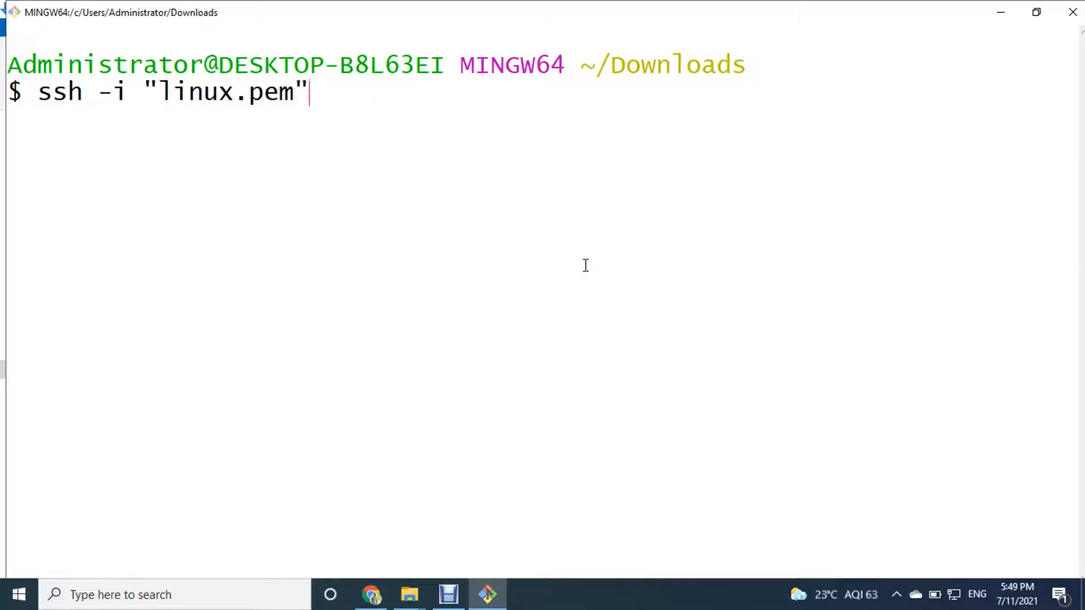
{"action": "type", "text": "m\""}
{"action": "triple_click", "coordinate": [585, 266]}
{"action": "type", "text": "az"}
{"action": "left_click", "coordinate": [548, 268]}
{"action": "type", "text": "ure"}
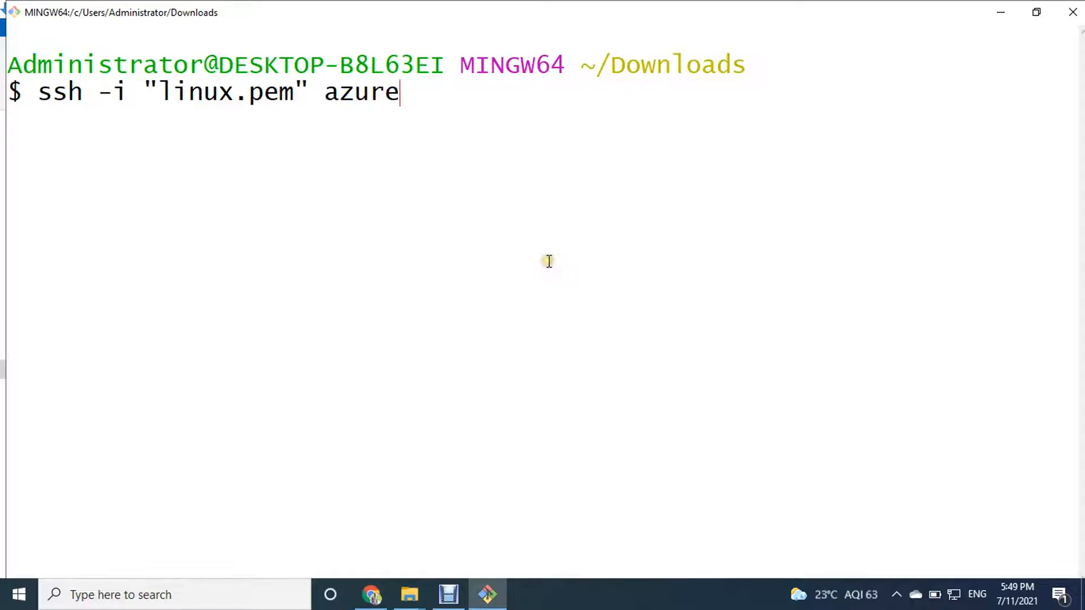
{"action": "type", "text": "use"}
{"action": "left_click", "coordinate": [548, 251]}
{"action": "type", "text": "r@"}
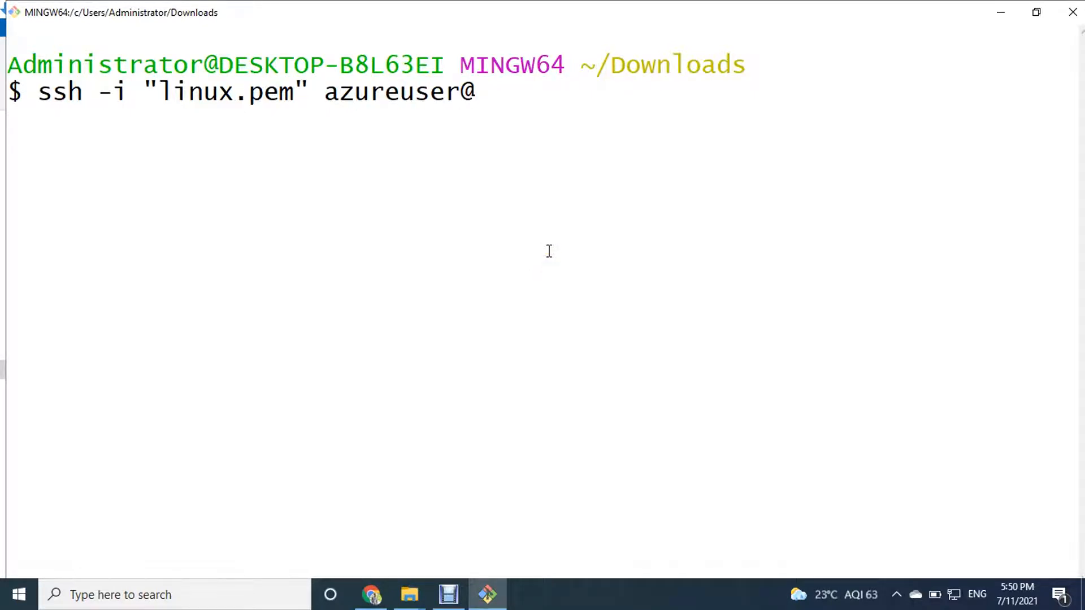
Copy the Ubuntu virtual machine's public IP address from the Azure portal, append it to the SSH command in Git Bash, and run the command.
{"action": "left_click", "coordinate": [370, 594]}
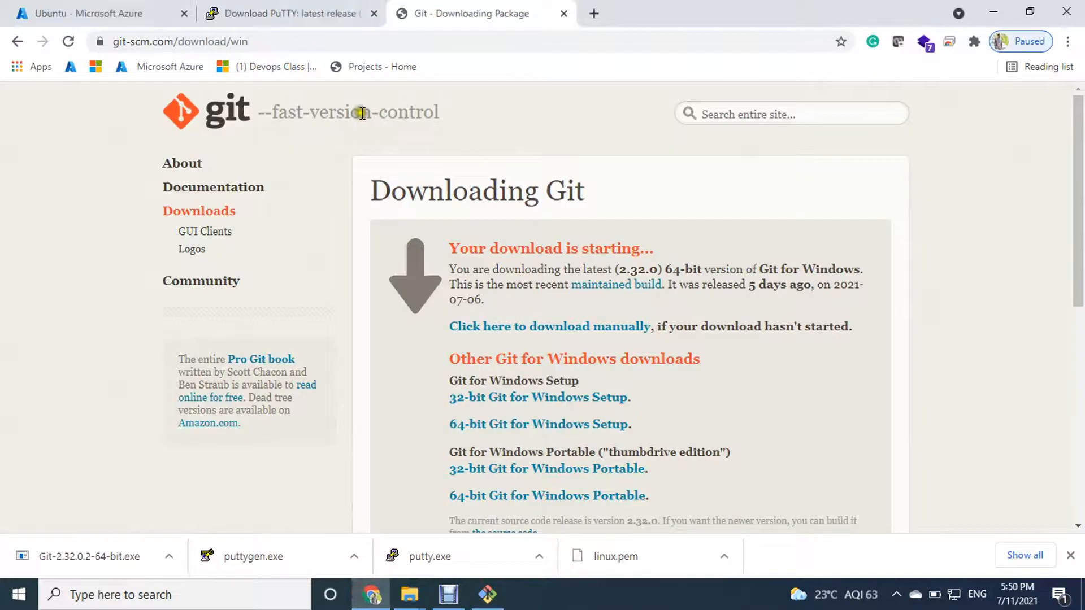
{"action": "left_click", "coordinate": [124, 13]}
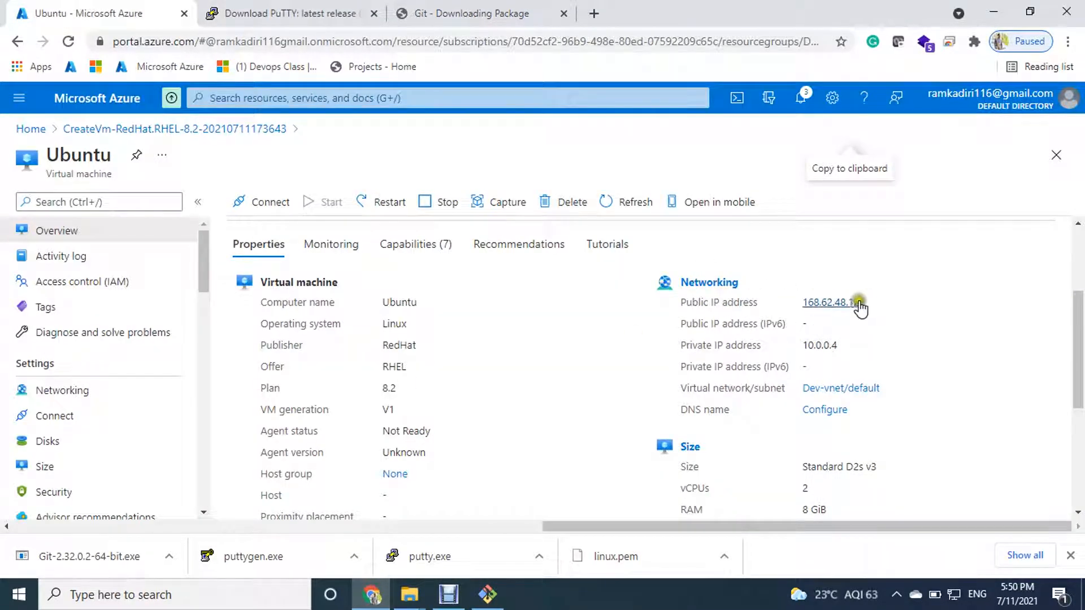
{"action": "scroll", "coordinate": [841, 225], "scroll_direction": "up", "scroll_amount": 3}
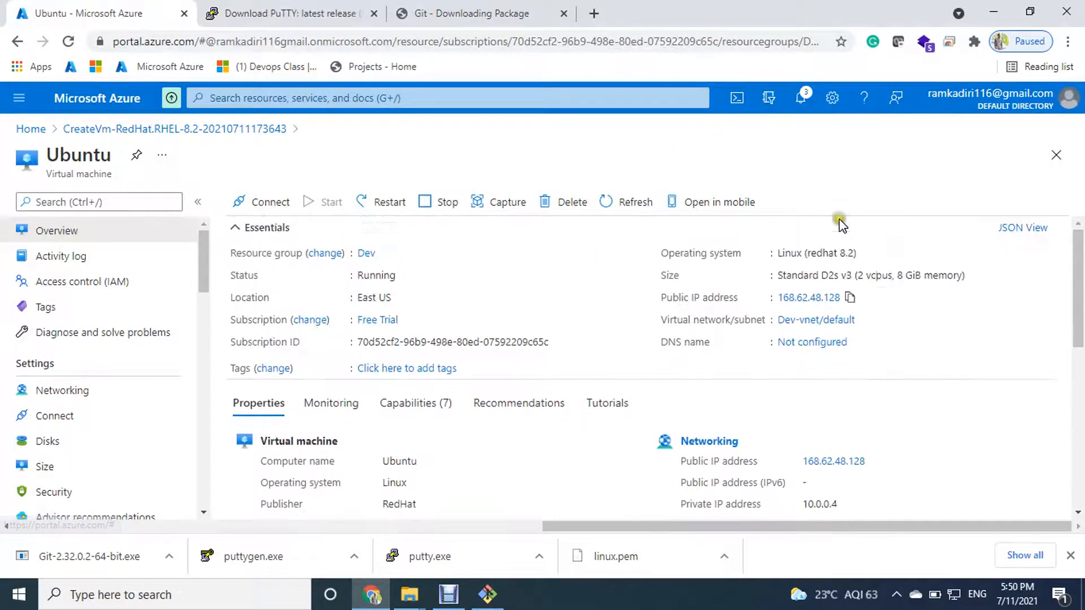
{"action": "left_click", "coordinate": [850, 297]}
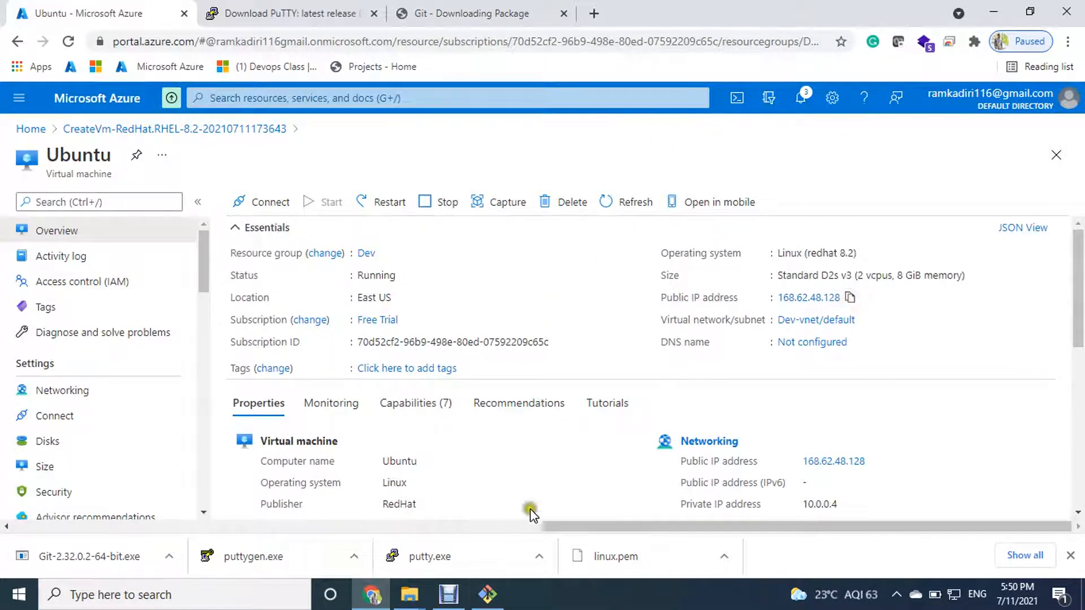
{"action": "left_click", "coordinate": [487, 594]}
{"action": "right_click", "coordinate": [532, 108]}
{"action": "left_click", "coordinate": [562, 158]}
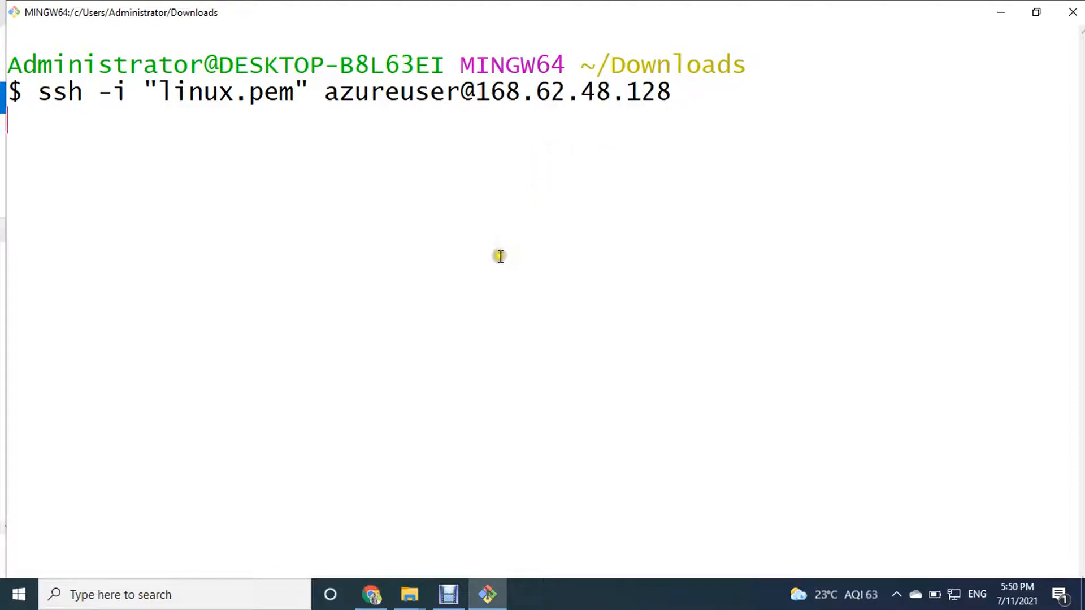
{"action": "key", "text": "Return"}
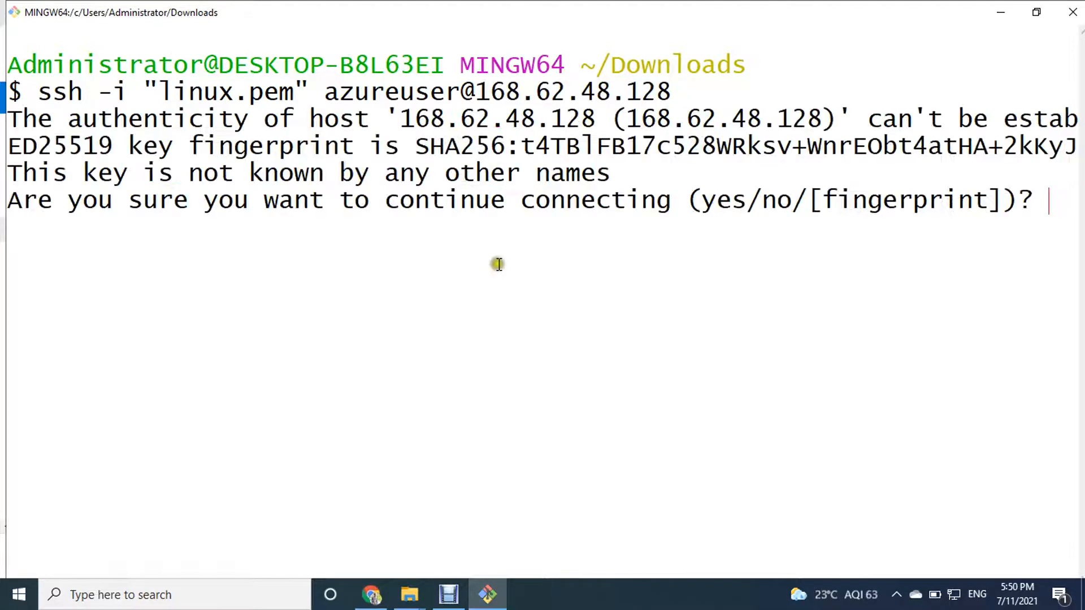
Fit the terminal window to the screen and reduce its text size so the full host authenticity prompt fits.
{"action": "left_click", "coordinate": [1032, 16]}
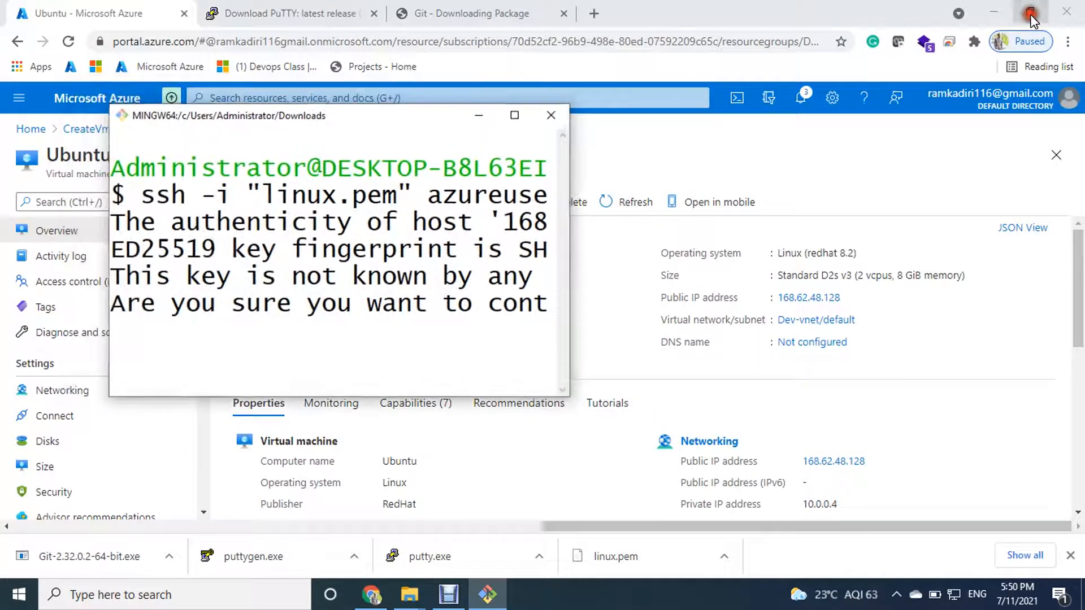
{"action": "left_click", "coordinate": [514, 114]}
{"action": "left_click_drag", "start_coordinate": [2, 194], "coordinate": [662, 200]}
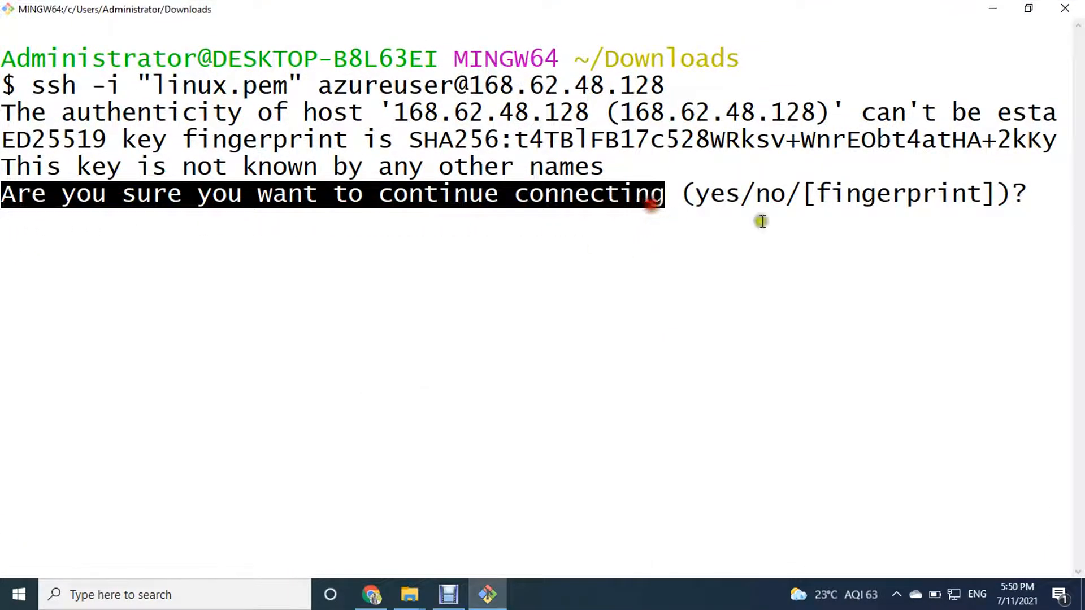
{"action": "left_click", "coordinate": [996, 195]}
{"action": "scroll", "coordinate": [1003, 190], "scroll_direction": "down", "scroll_amount": 1}
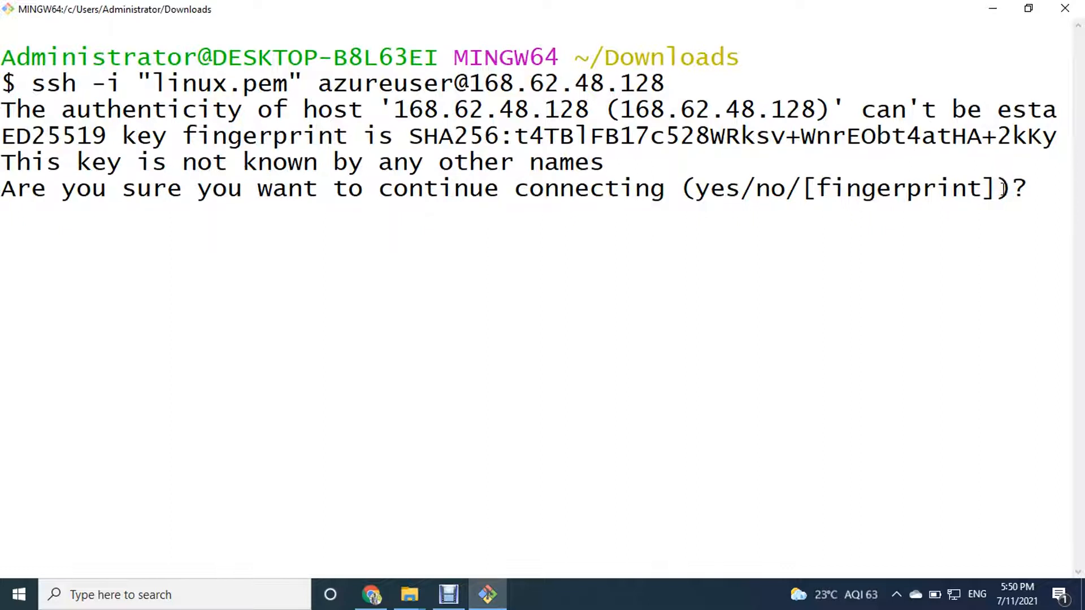
{"action": "scroll", "coordinate": [1003, 188], "scroll_direction": "down", "scroll_amount": 1}
{"action": "type", "text": "yes"}
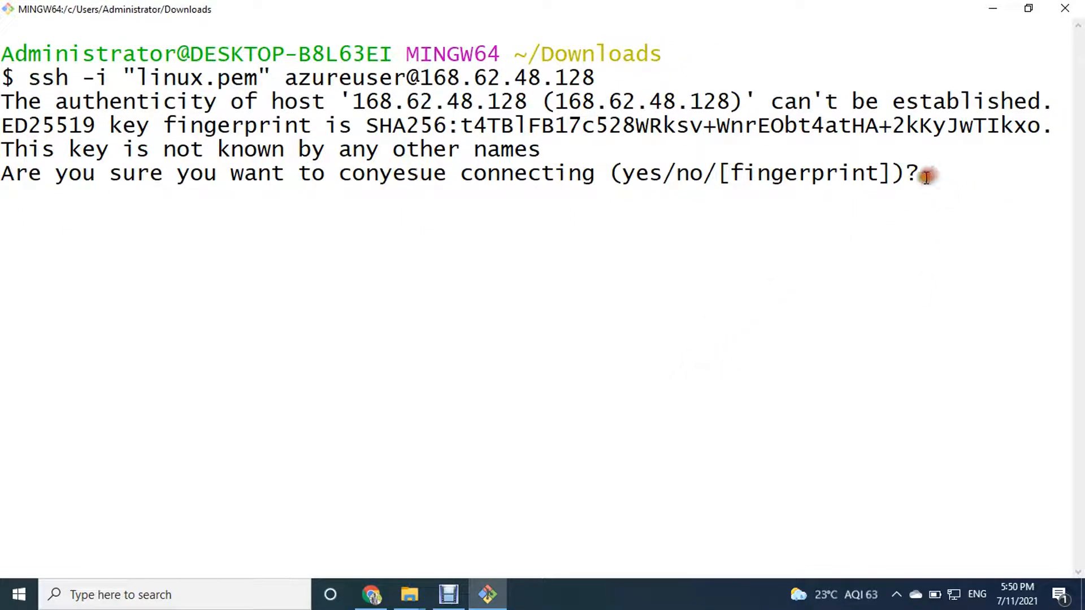
{"action": "type", "text": "yes"}
{"action": "key", "text": "BackSpace"}
{"action": "key", "text": "BackSpace"}
{"action": "key", "text": "BackSpace"}
{"action": "key", "text": "BackSpace"}
{"action": "key", "text": "BackSpace"}
{"action": "key", "text": "Right"}
{"action": "key", "text": "Left"}
{"action": "key", "text": "ctrl+c"}
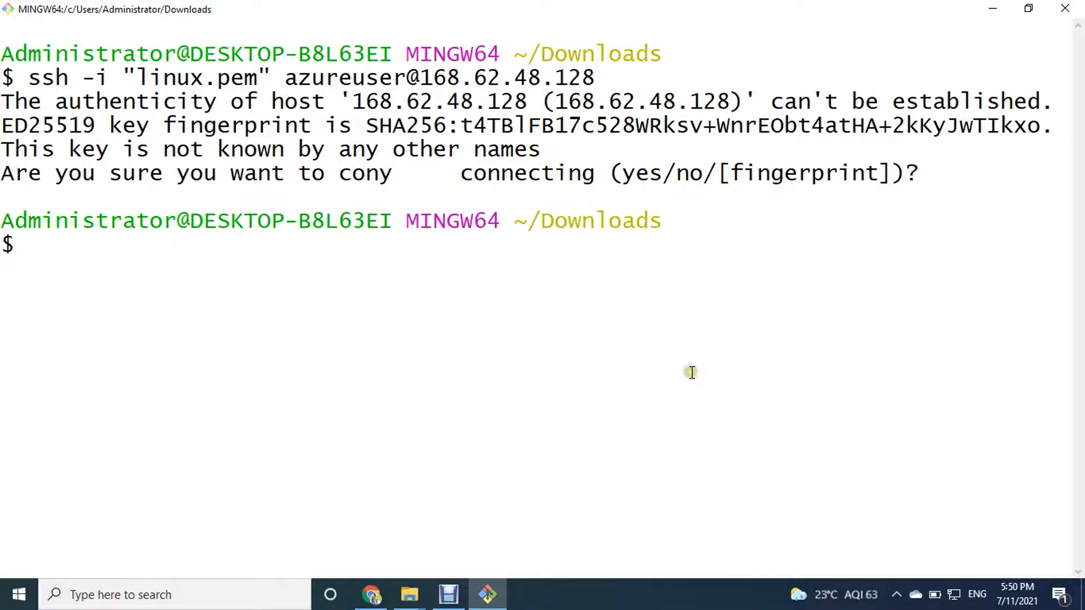
{"action": "key", "text": "ctrl+l"}
{"action": "key", "text": "Up"}
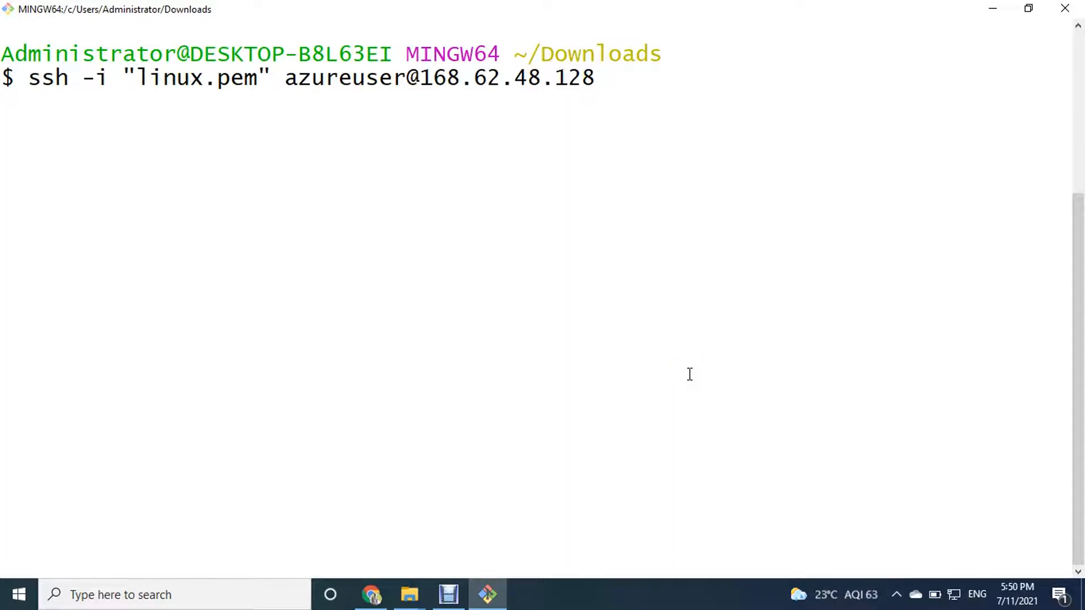
{"action": "left_click", "coordinate": [21, 80]}
{"action": "left_click_drag", "start_coordinate": [21, 79], "coordinate": [409, 78]}
{"action": "left_click", "coordinate": [611, 85]}
{"action": "key", "text": "Return"}
{"action": "type", "text": "ye"}
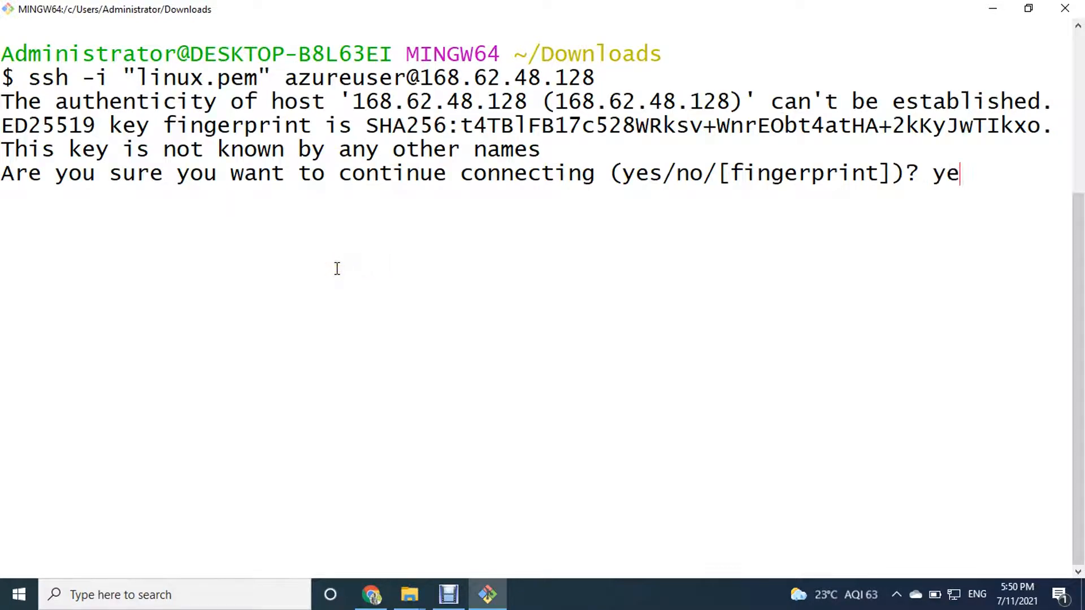
{"action": "type", "text": "s"}
{"action": "key", "text": "Return"}
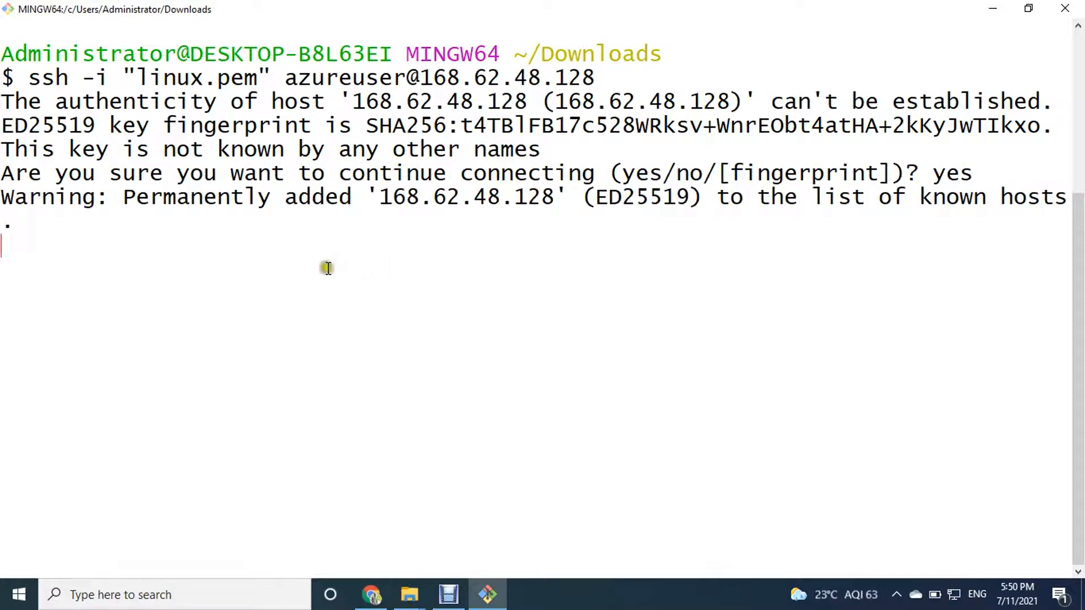
Clear the remote session's screen and run hostnamectl to check the virtual machine's operating system.
{"action": "left_click_drag", "start_coordinate": [15, 413], "coordinate": [207, 397]}
{"action": "left_click_drag", "start_coordinate": [283, 414], "coordinate": [296, 414]}
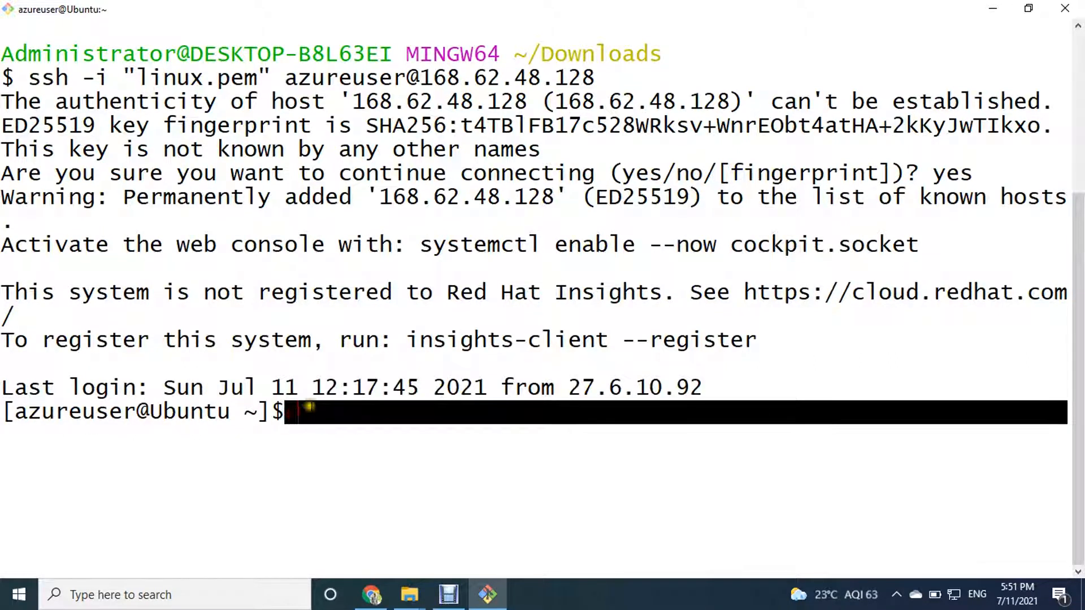
{"action": "key", "text": "ctrl+l"}
{"action": "type", "text": "hostnamectl"}
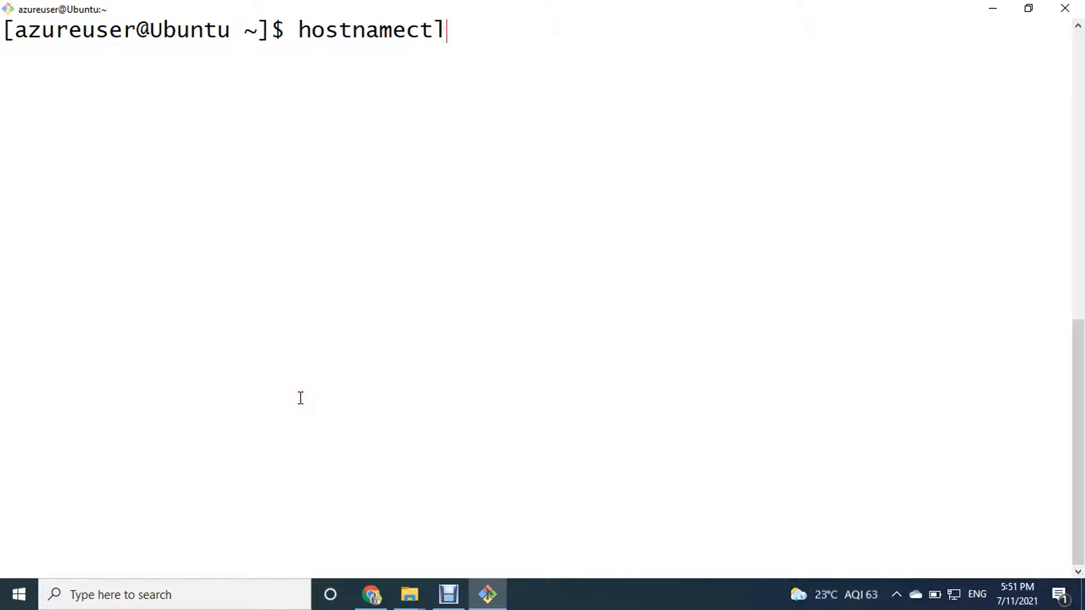
{"action": "key", "text": "Return"}
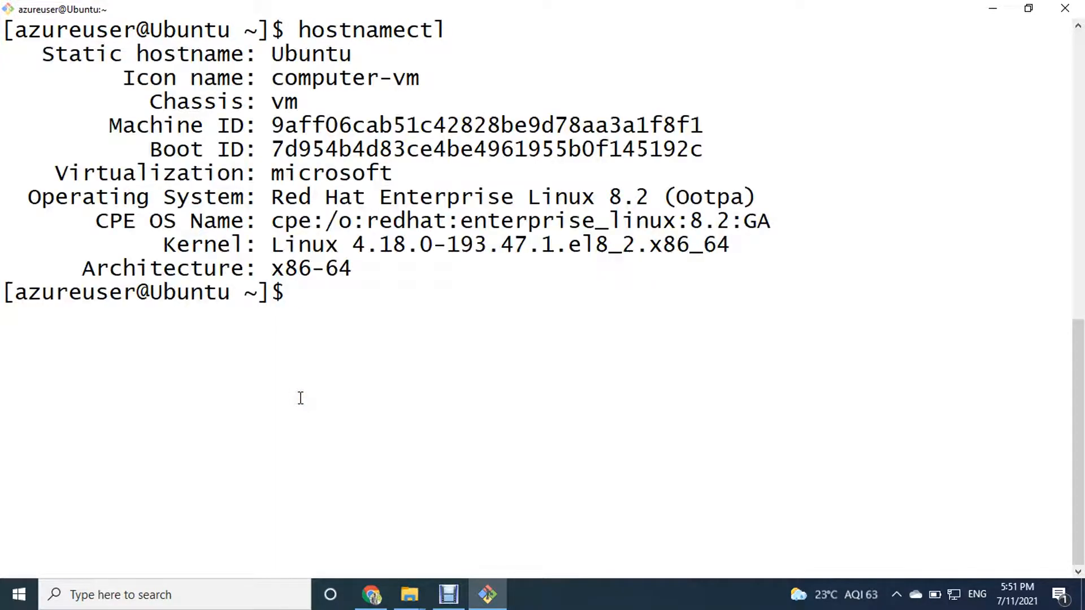
{"action": "left_click_drag", "start_coordinate": [274, 197], "coordinate": [651, 208]}
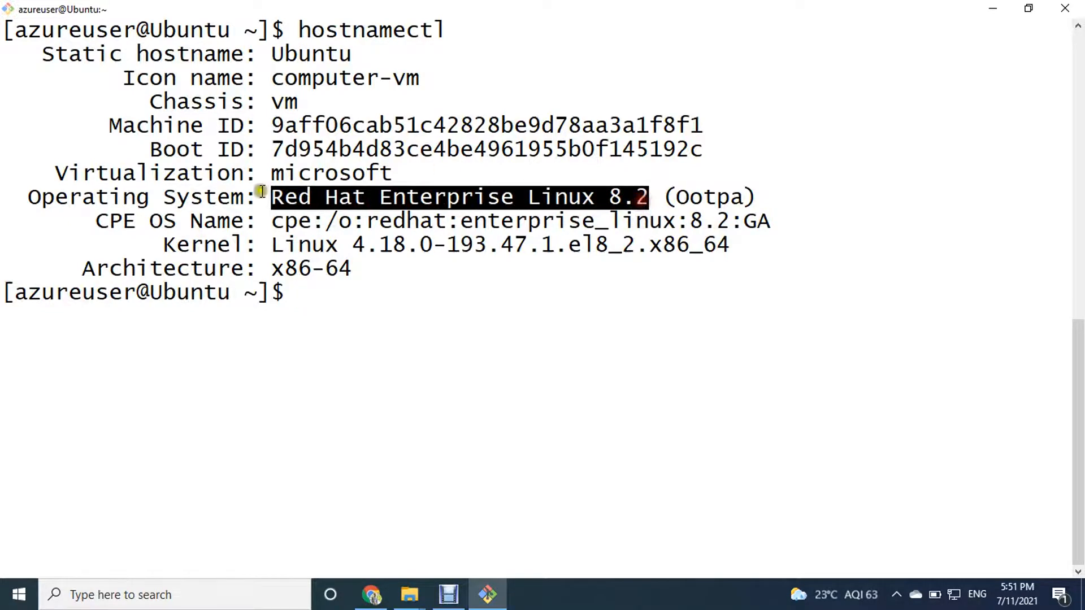
Close the Git Bash window and confirm ending the running SSH session.
{"action": "left_click", "coordinate": [1072, 6]}
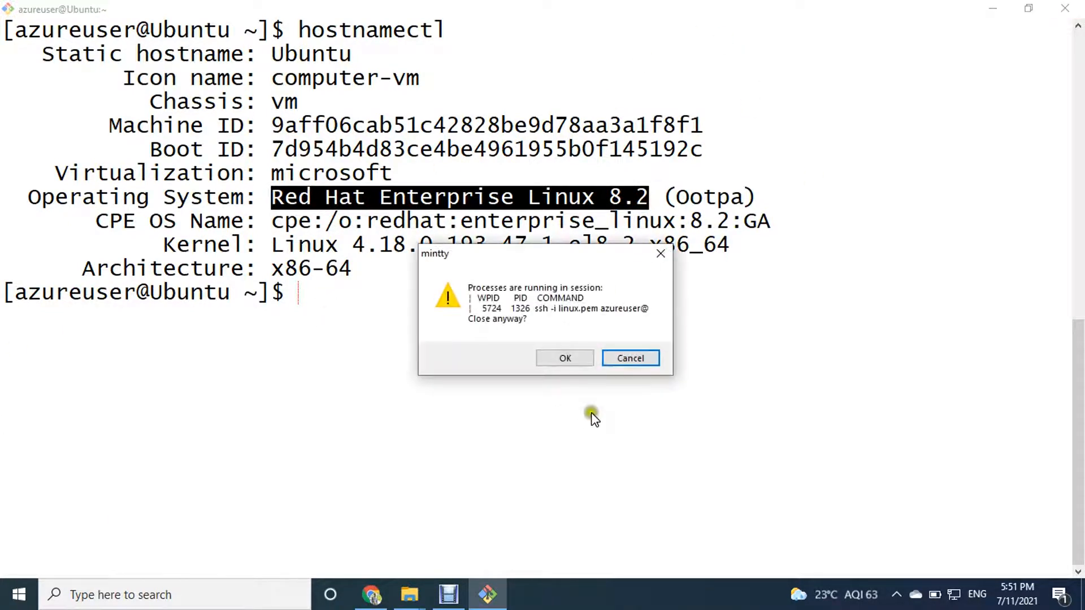
{"action": "left_click", "coordinate": [615, 357]}
{"action": "left_click", "coordinate": [1065, 8]}
{"action": "left_click", "coordinate": [564, 356]}
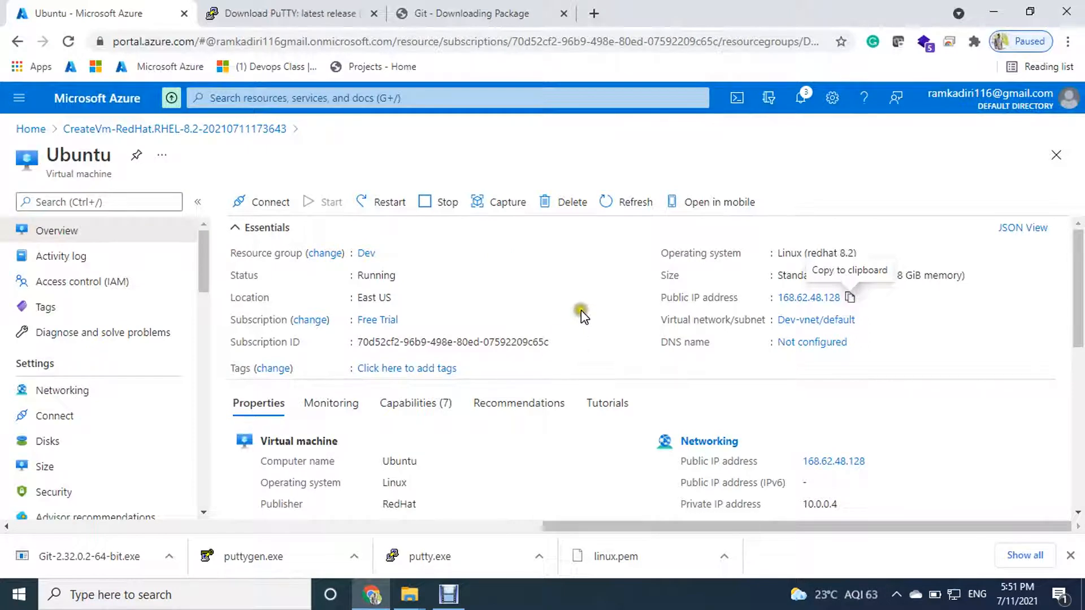
Stop the Ubuntu virtual machine, confirm the shutdown, and check its progress in the portal notifications.
{"action": "left_click", "coordinate": [472, 269]}
{"action": "left_click", "coordinate": [472, 278]}
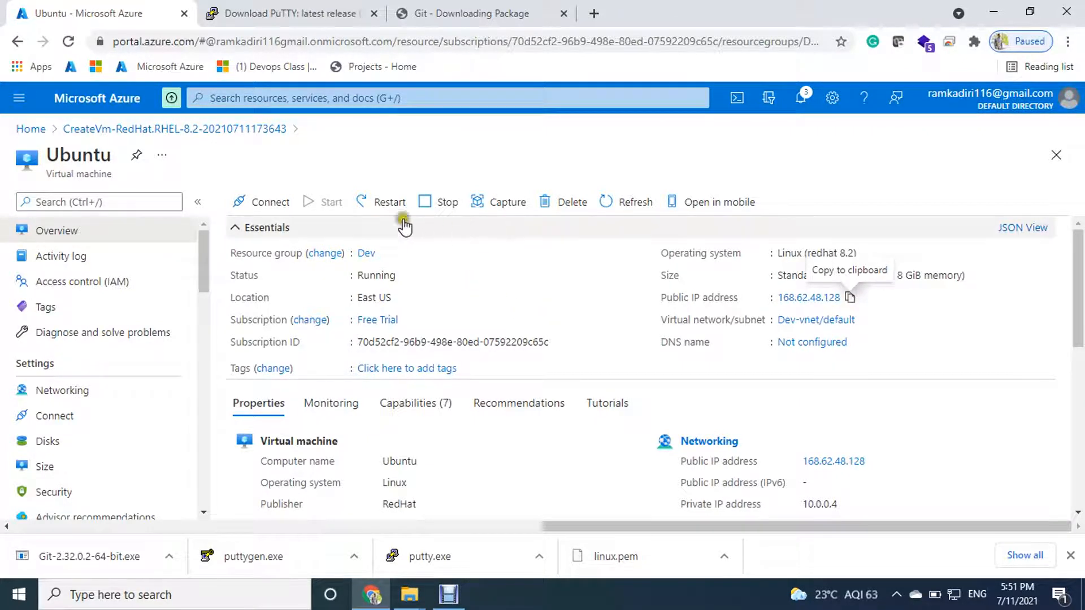
{"action": "left_click", "coordinate": [441, 208]}
{"action": "left_click", "coordinate": [271, 396]}
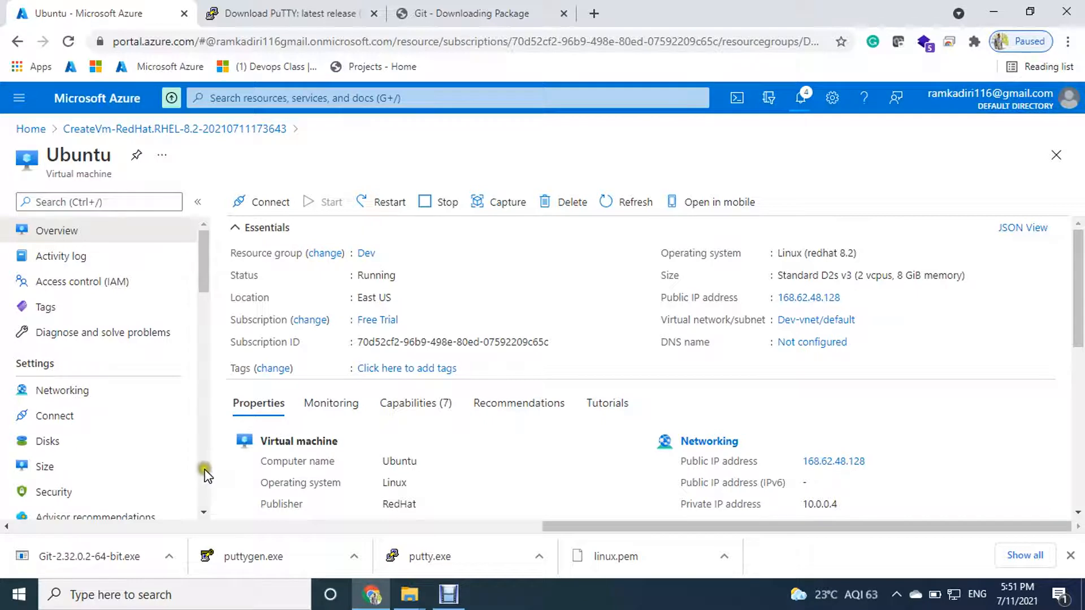
{"action": "left_click", "coordinate": [802, 101]}
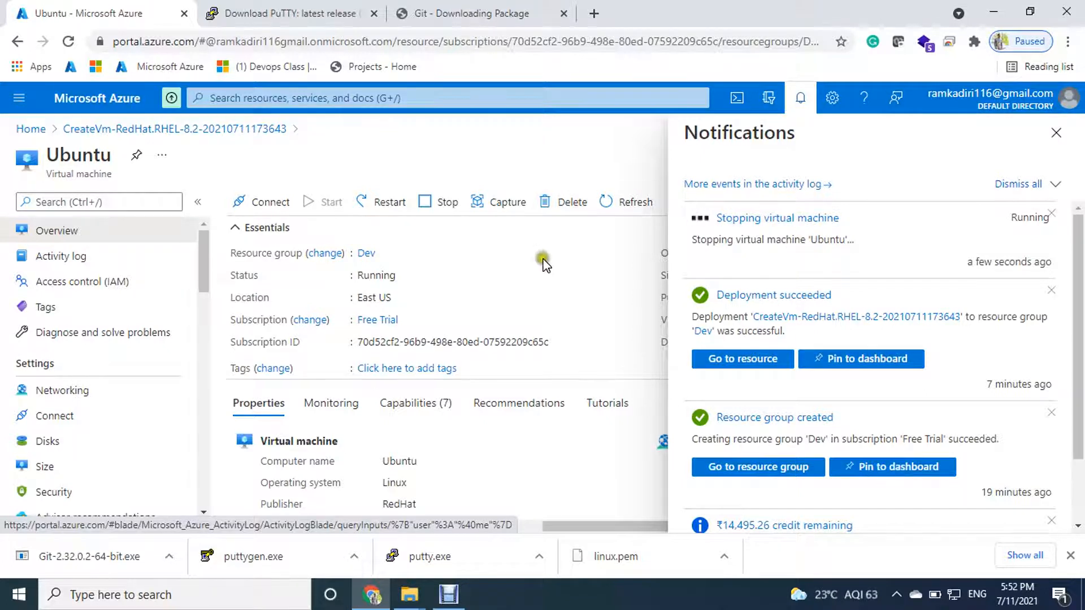
{"action": "left_click", "coordinate": [802, 105]}
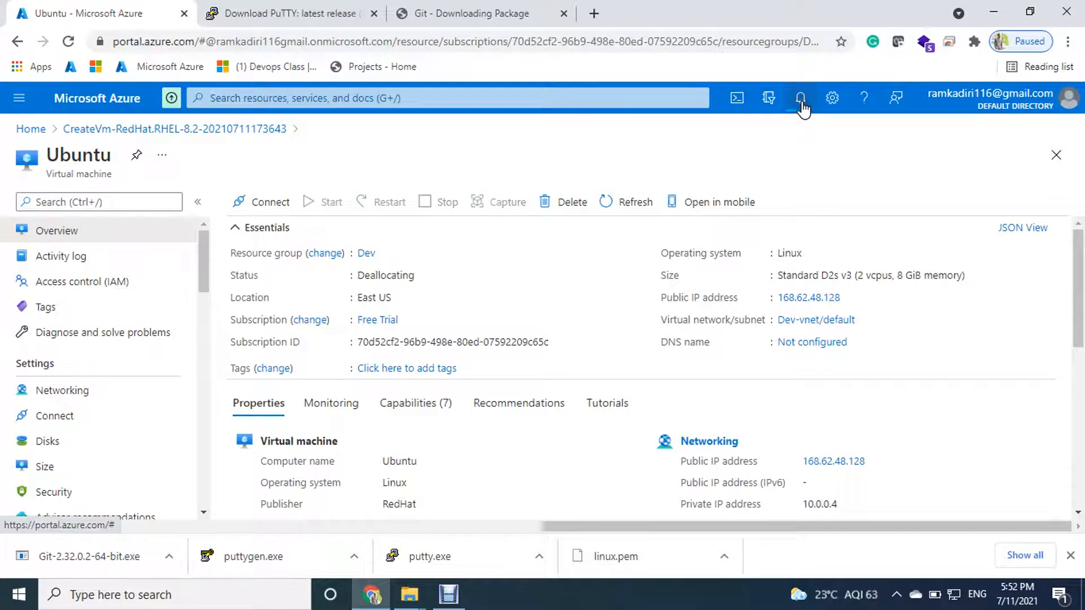
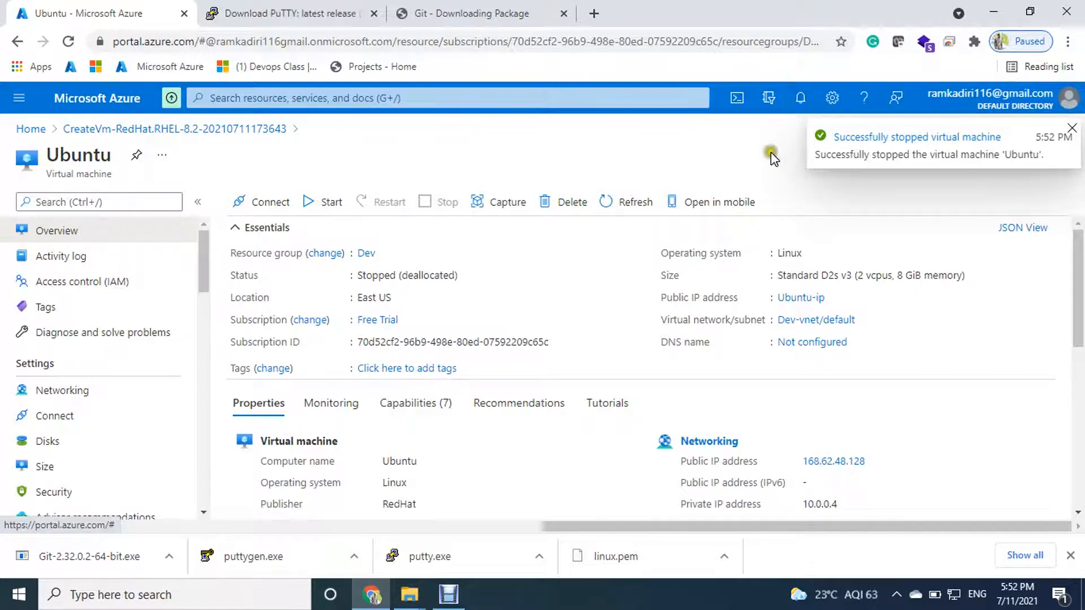
{"action": "left_click", "coordinate": [801, 101]}
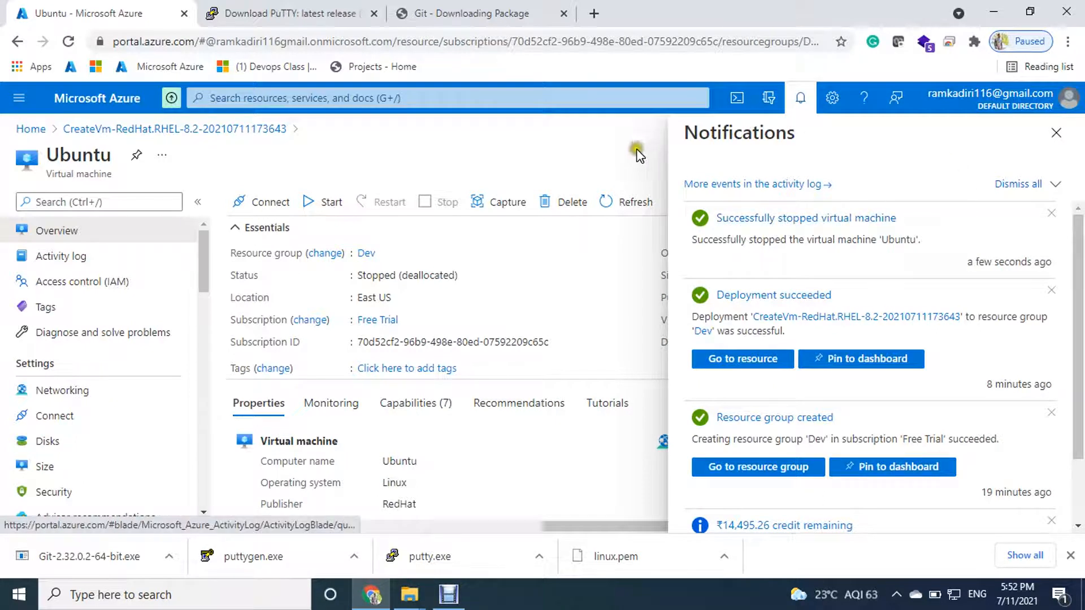
Sign out of the Azure account and close the PuTTY and Git download pages.
{"action": "left_click", "coordinate": [999, 105]}
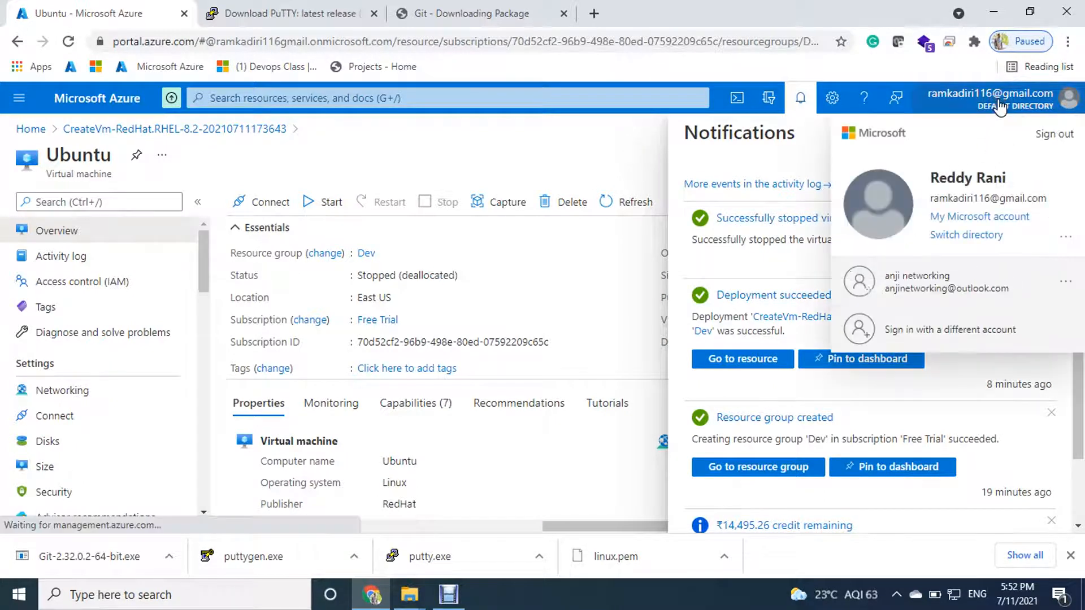
{"action": "left_click", "coordinate": [1052, 143]}
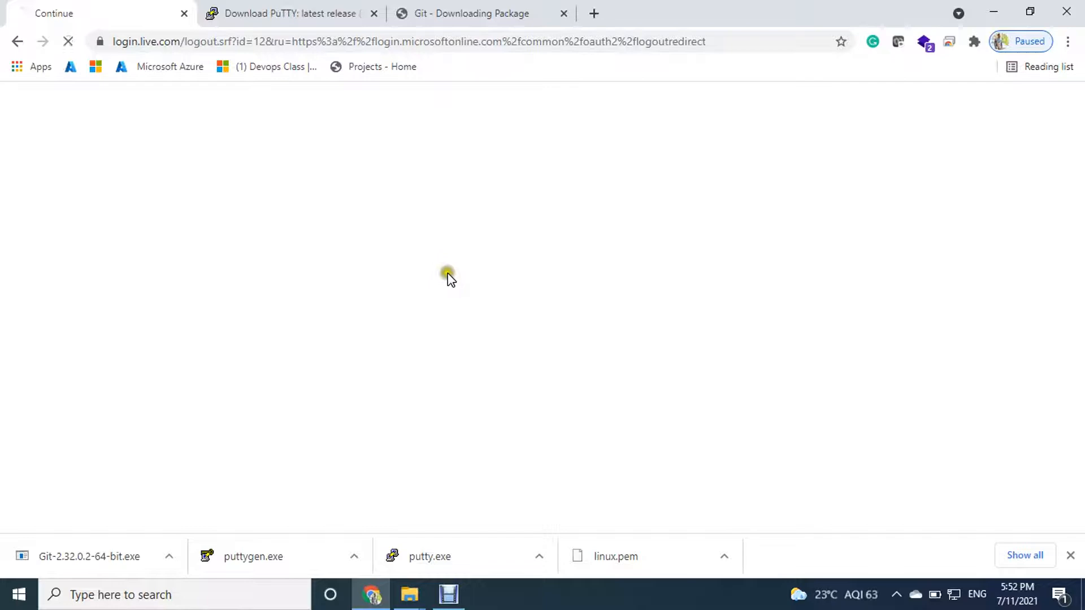
{"action": "left_click", "coordinate": [304, 14]}
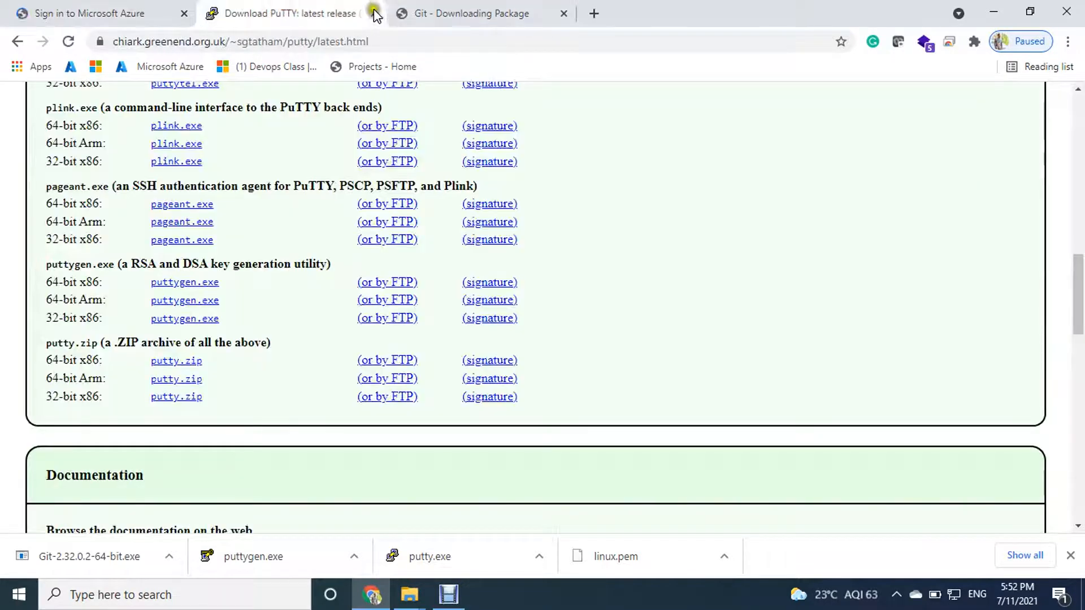
{"action": "left_click", "coordinate": [373, 13]}
{"action": "left_click", "coordinate": [374, 13]}
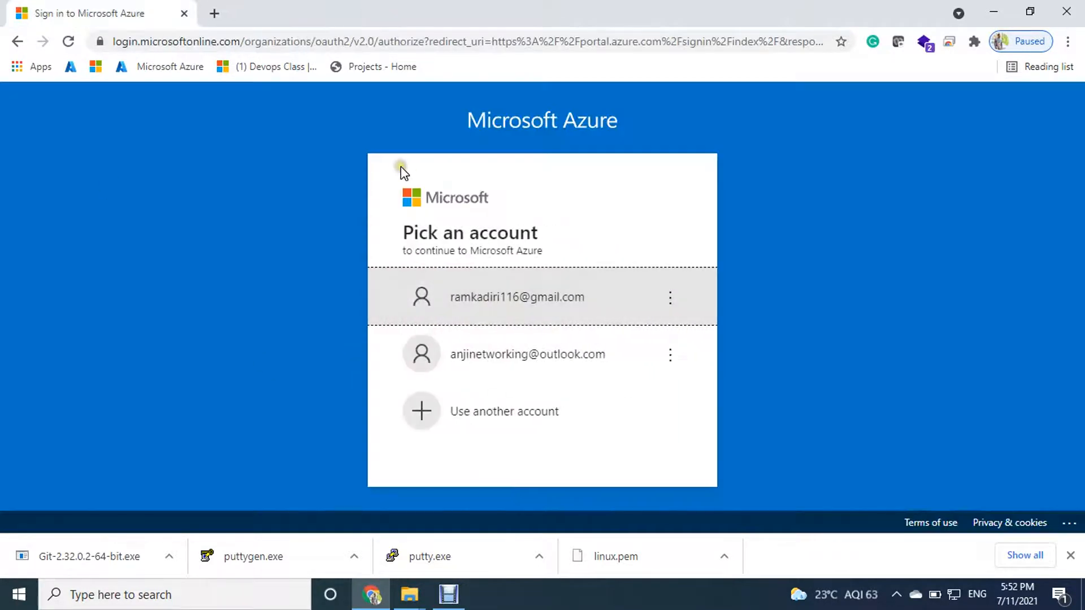
Sign back in to Azure by picking the first listed account and entering the account password.
{"action": "left_click", "coordinate": [497, 301]}
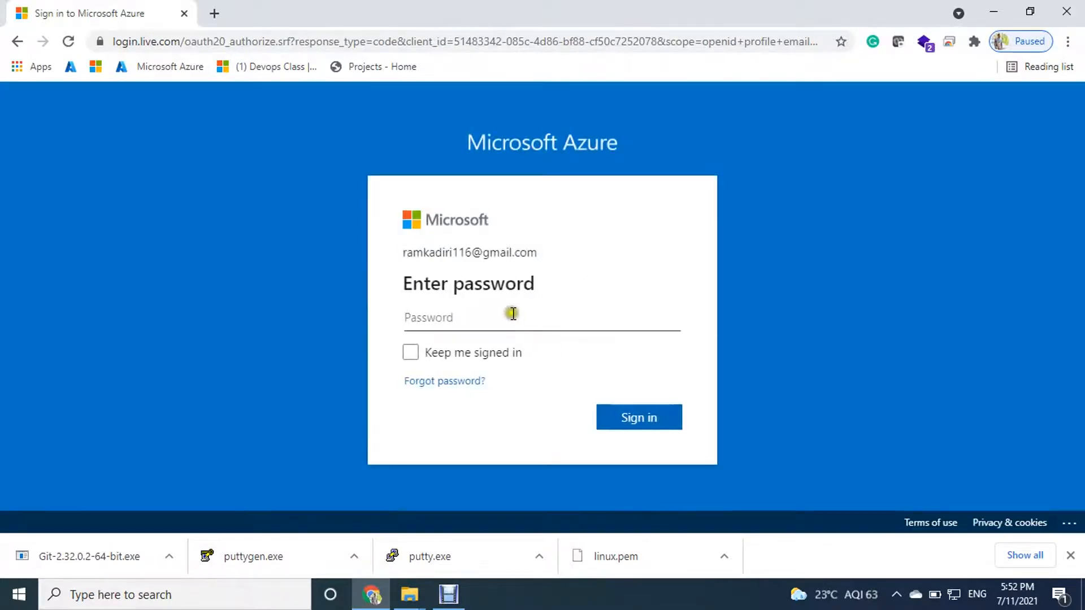
{"action": "left_click", "coordinate": [510, 312]}
{"action": "type", "text": "••"}
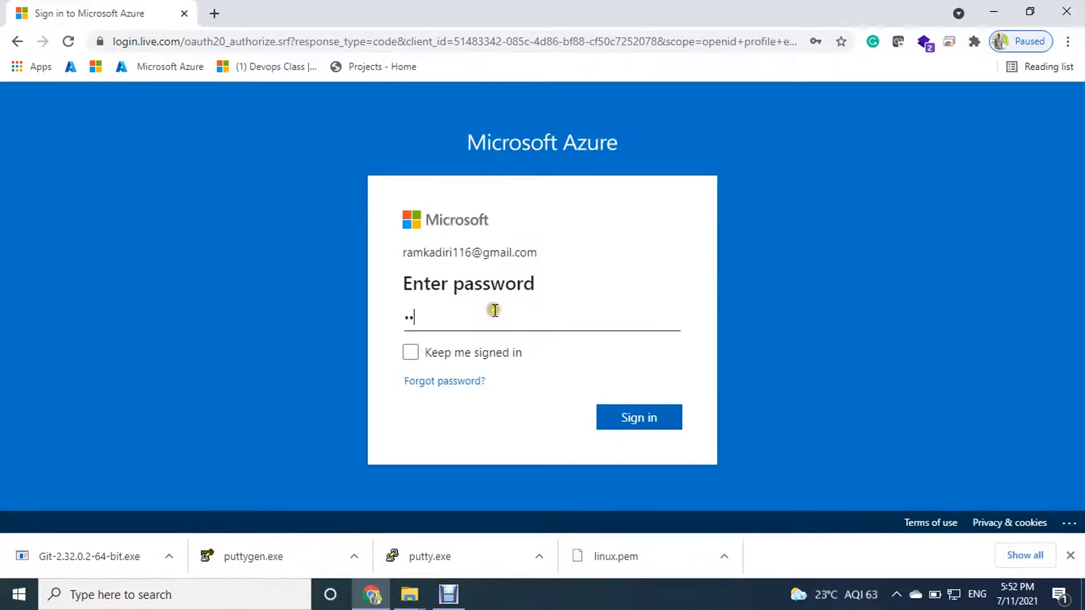
{"action": "type", "text": "••••••"}
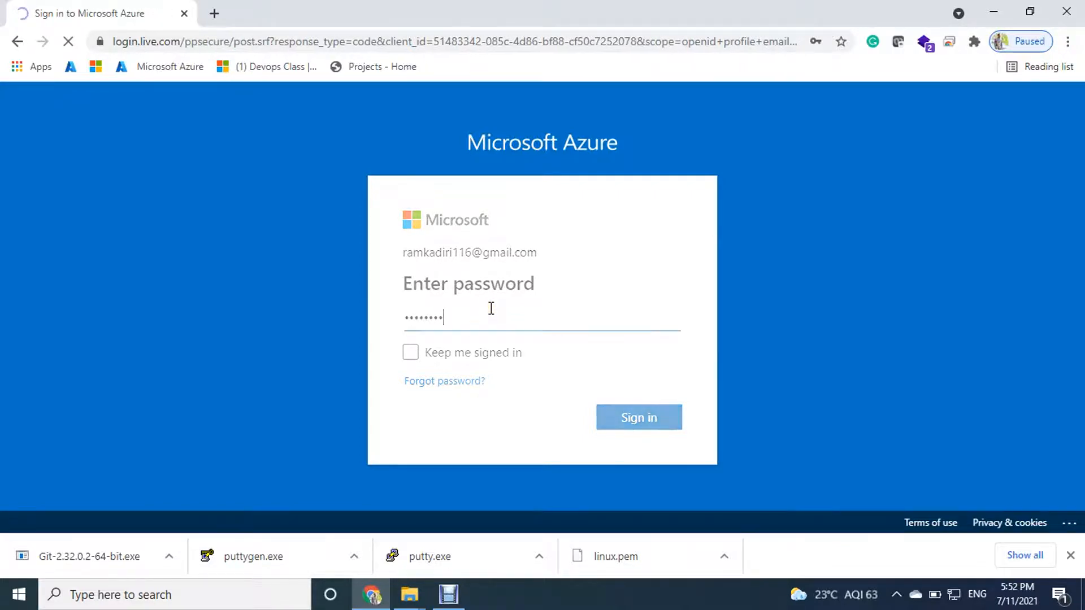
{"action": "type", "text": "••••"}
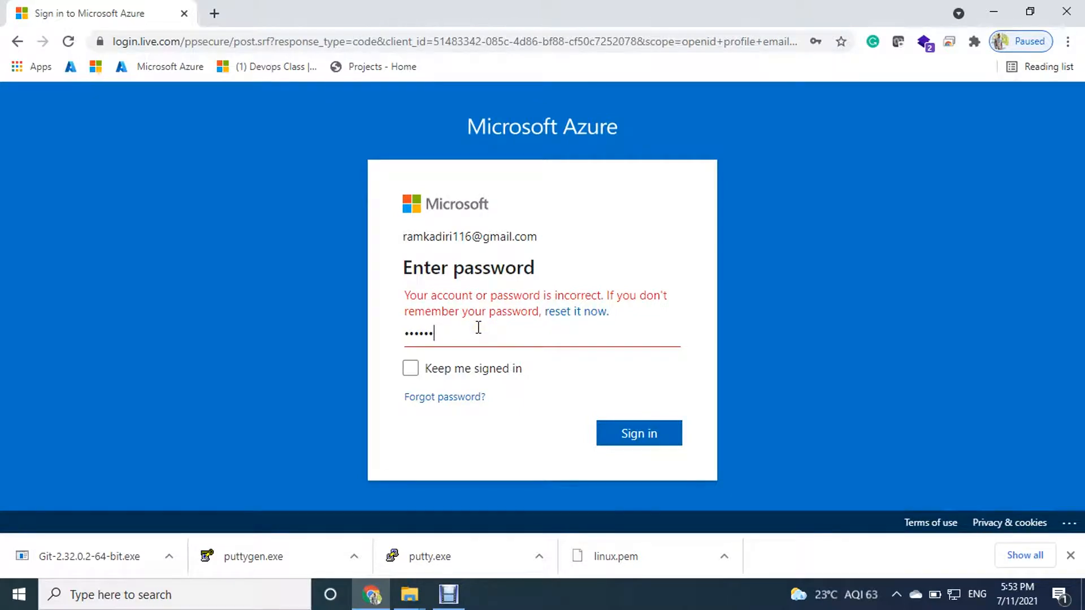
{"action": "key", "text": "Return"}
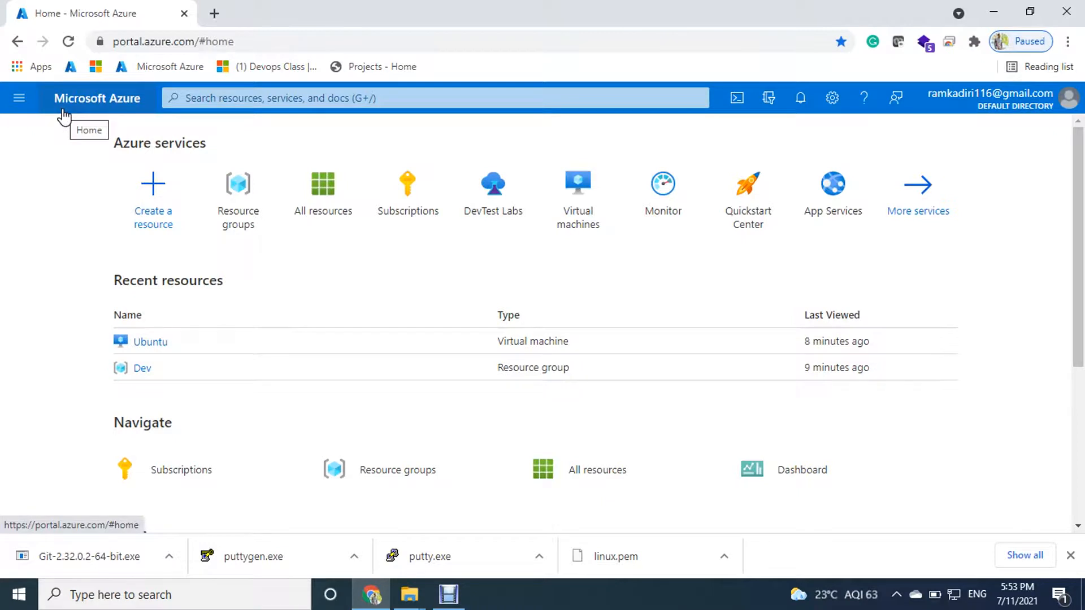
Open the Dev resource group from the recent resources and go to its Ubuntu virtual machine.
{"action": "left_click", "coordinate": [143, 368]}
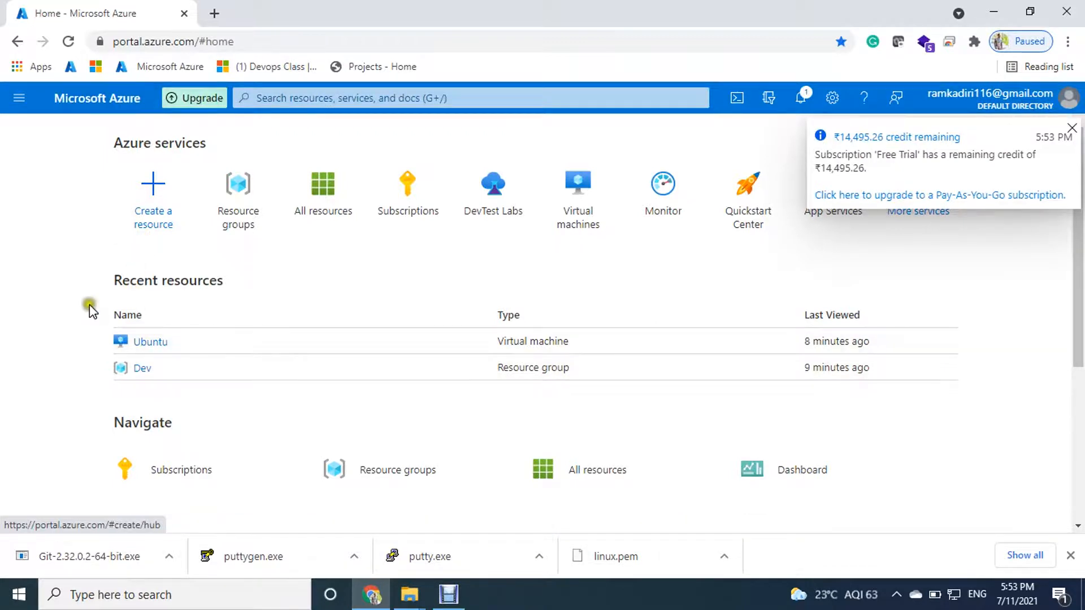
{"action": "left_click", "coordinate": [139, 372]}
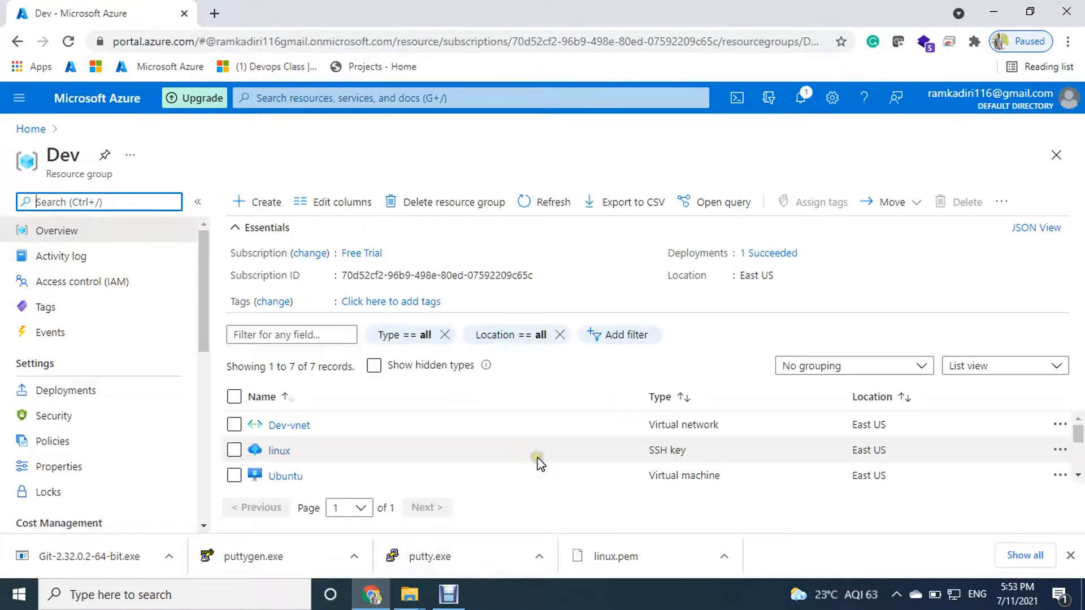
{"action": "left_click", "coordinate": [282, 480]}
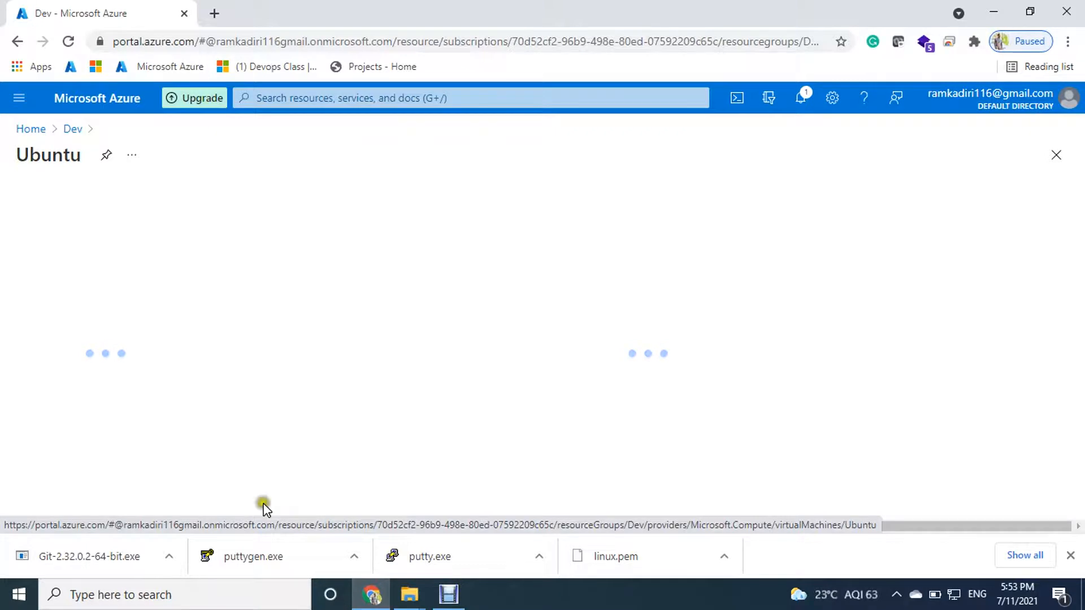
{"action": "left_click", "coordinate": [232, 550]}
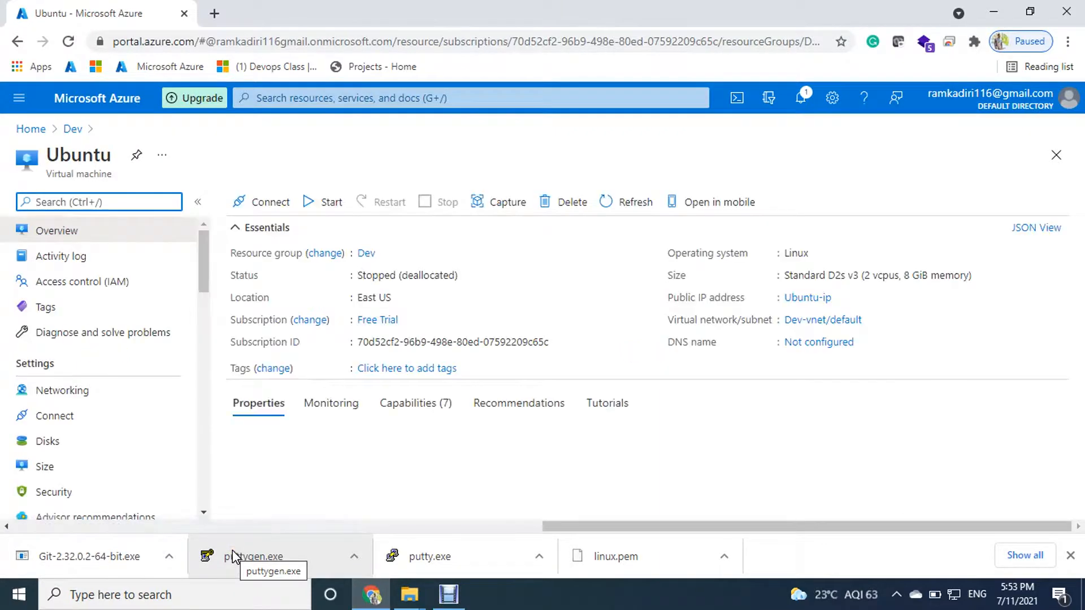
{"action": "left_click", "coordinate": [225, 553]}
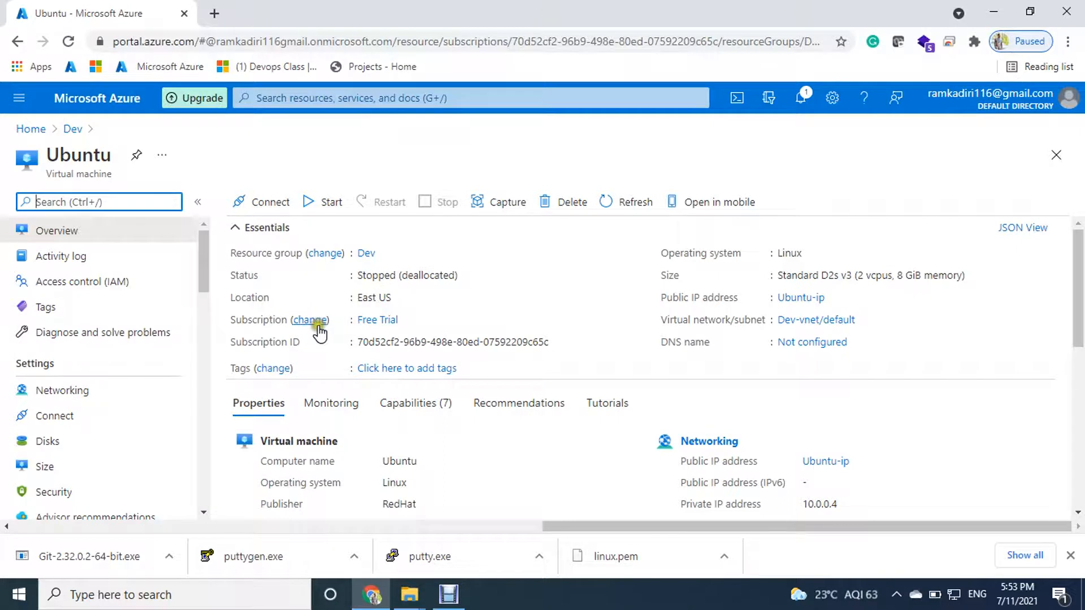
Start the Ubuntu virtual machine and check the start operation in the portal notifications.
{"action": "left_click", "coordinate": [325, 205]}
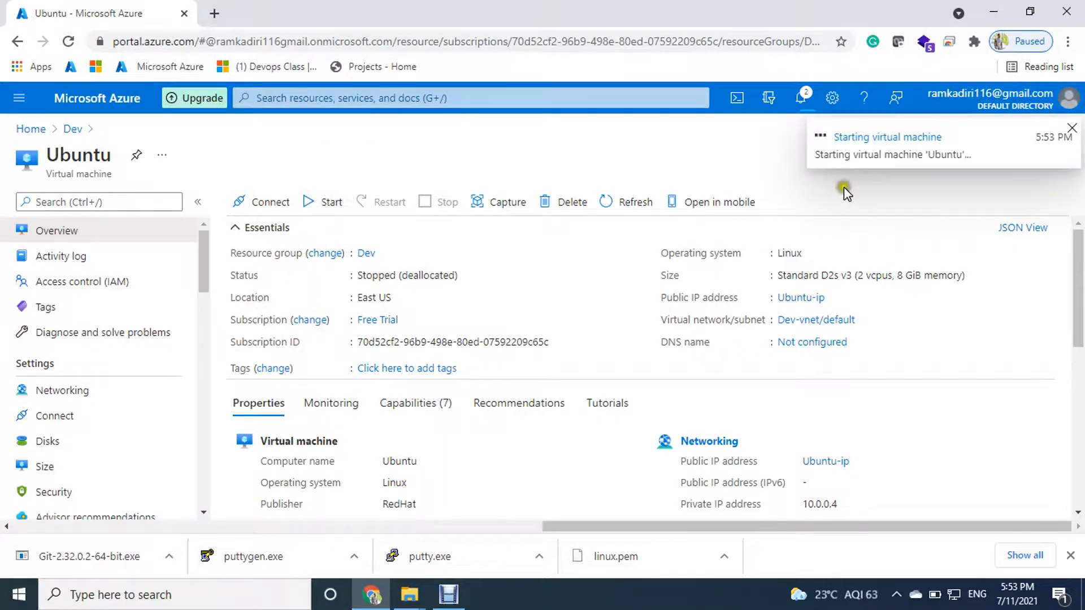
{"action": "left_click", "coordinate": [839, 144]}
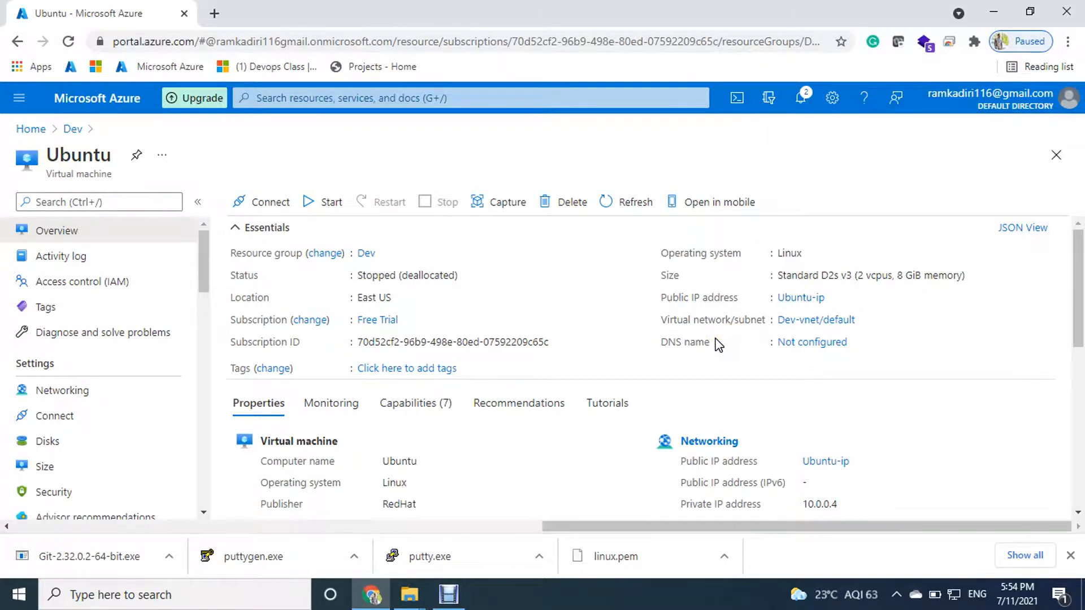
{"action": "left_click", "coordinate": [802, 100]}
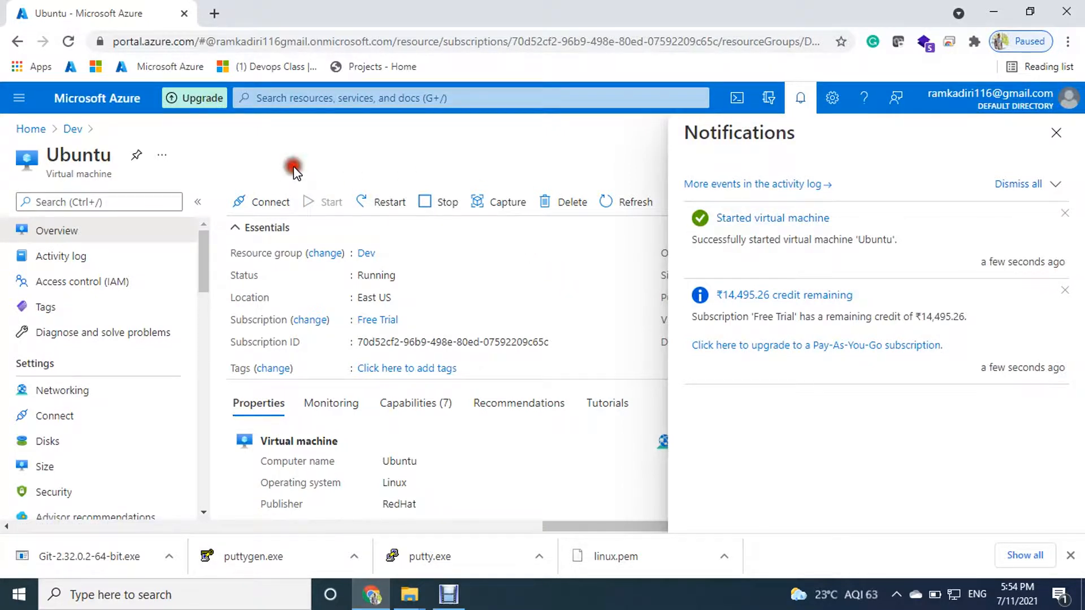
{"action": "left_click", "coordinate": [1056, 132]}
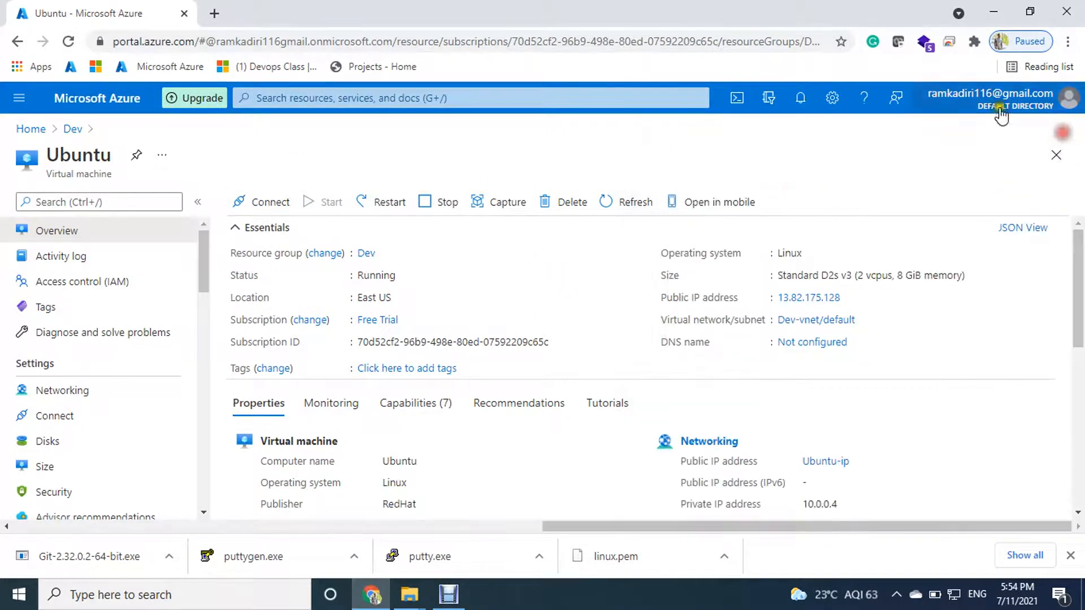
Copy the example command from the virtual machine's SSH connection instructions and return to its overview.
{"action": "left_click", "coordinate": [290, 211]}
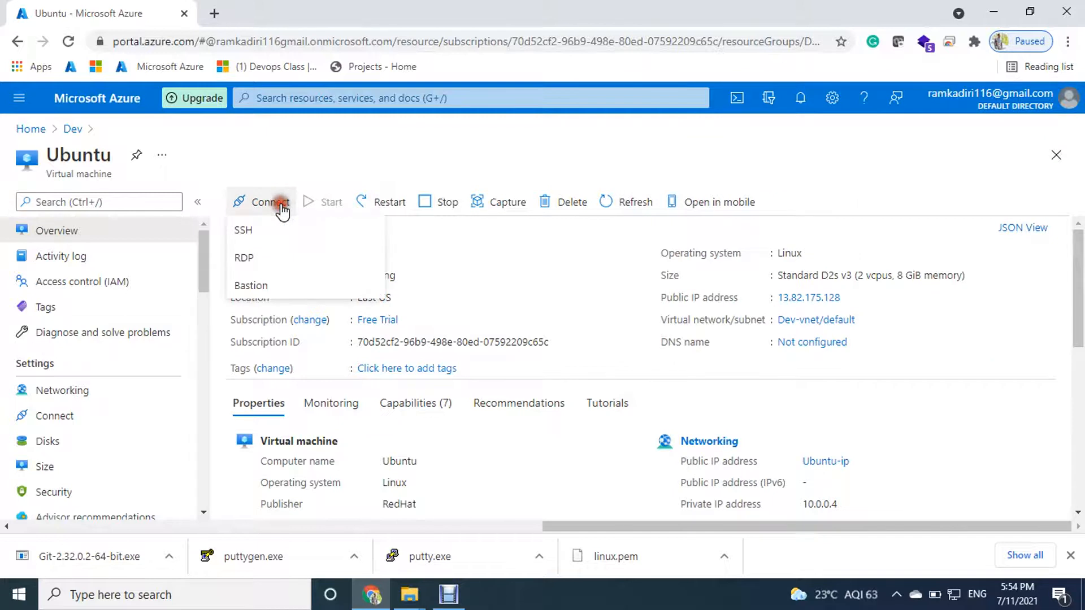
{"action": "left_click", "coordinate": [270, 238]}
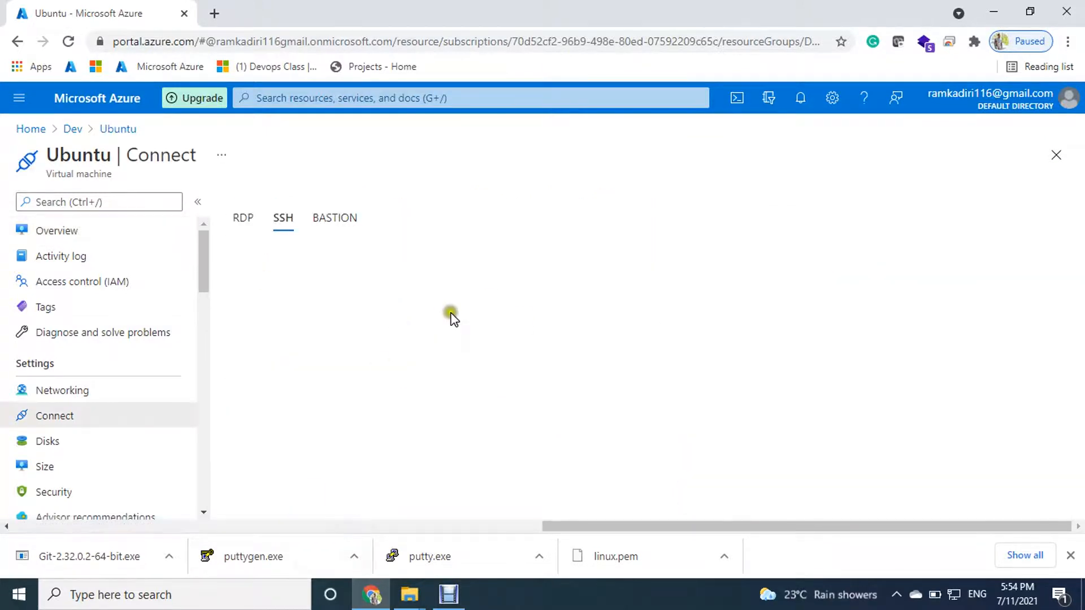
{"action": "scroll", "coordinate": [431, 380], "scroll_direction": "down", "scroll_amount": 3}
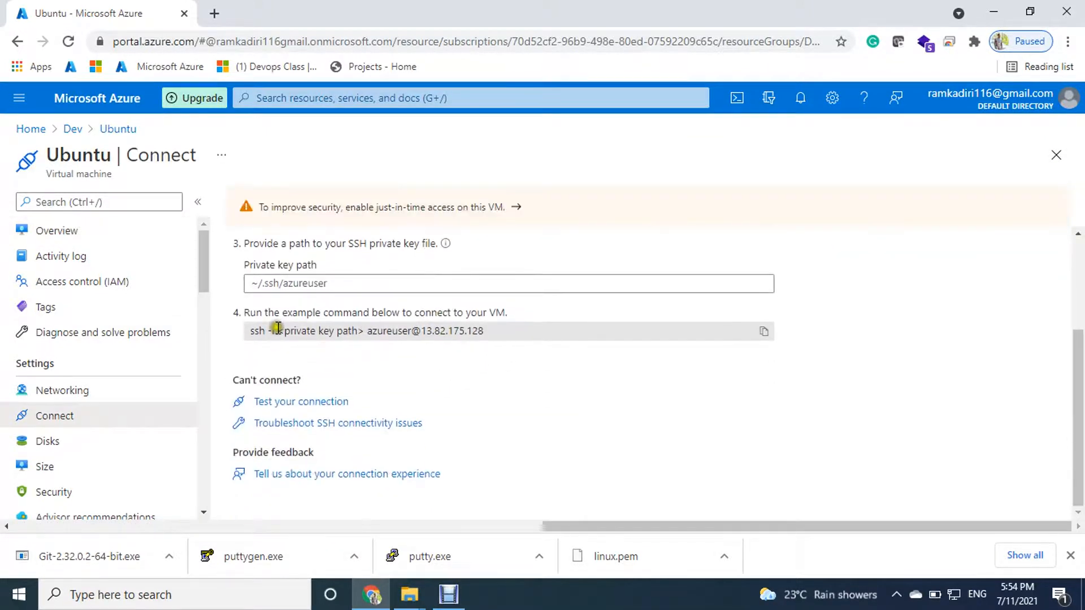
{"action": "left_click_drag", "start_coordinate": [253, 333], "coordinate": [516, 334]}
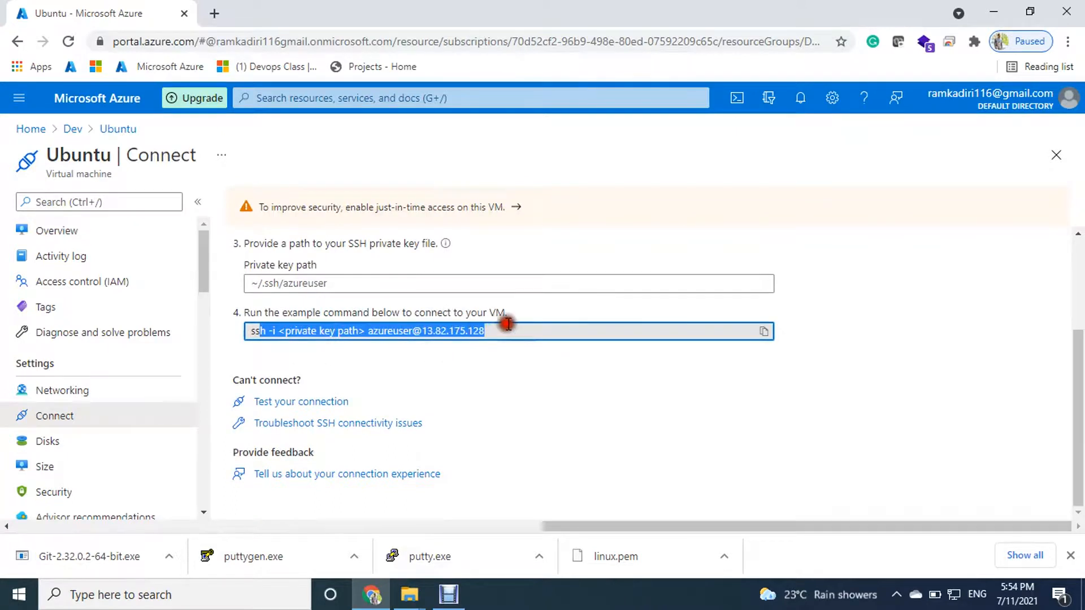
{"action": "left_click", "coordinate": [543, 330]}
{"action": "left_click", "coordinate": [763, 331]}
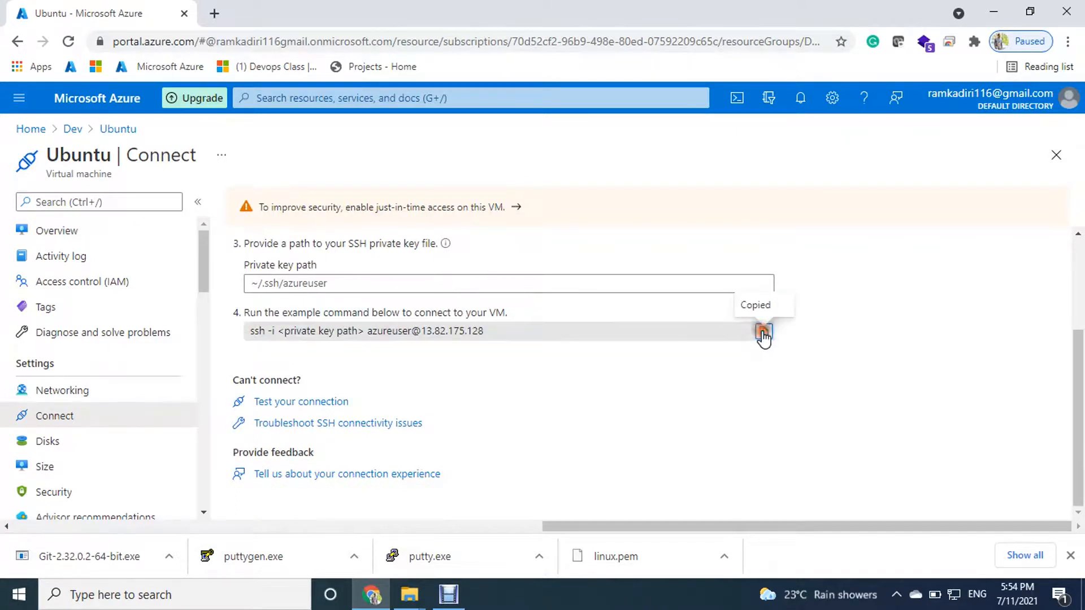
{"action": "scroll", "coordinate": [350, 339], "scroll_direction": "up", "scroll_amount": 3}
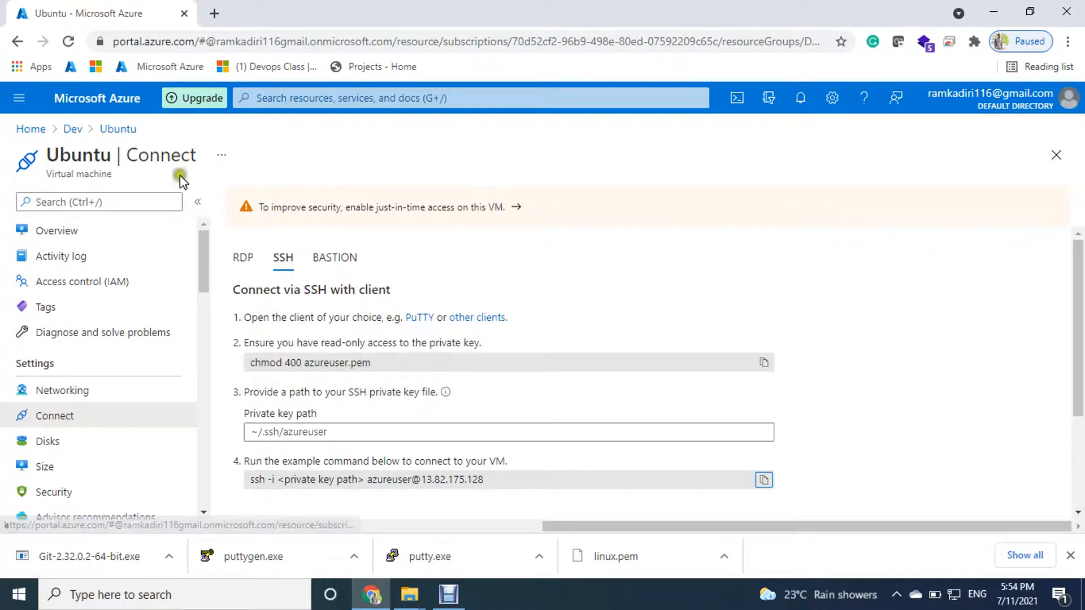
{"action": "left_click", "coordinate": [110, 129]}
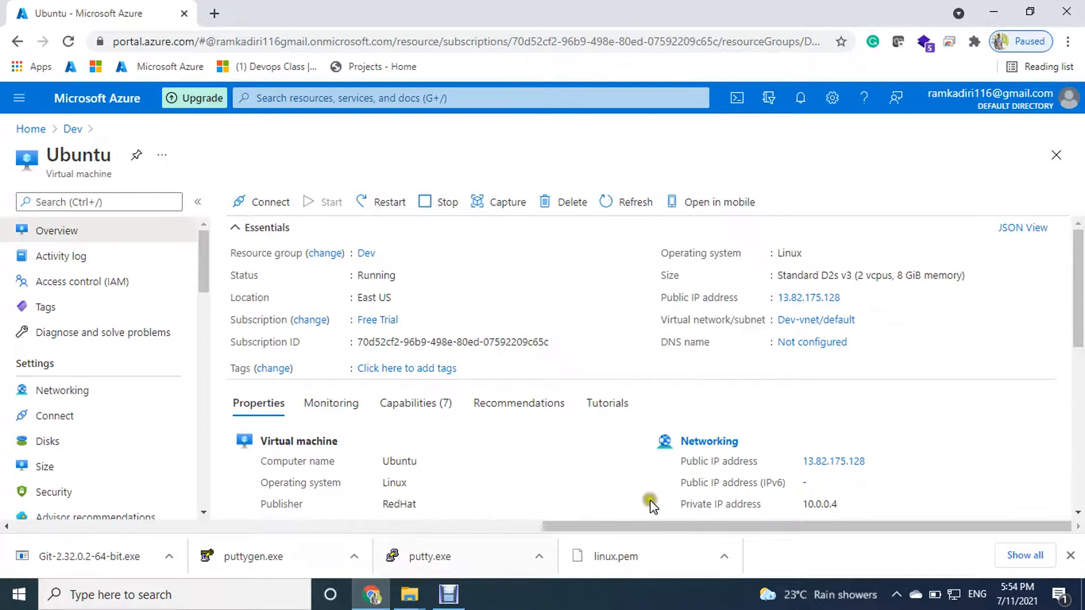
Show the downloaded linux.pem in its folder, launch Git Bash there, maximize the terminal, and enlarge its text.
{"action": "left_click", "coordinate": [724, 556]}
{"action": "left_click", "coordinate": [749, 503]}
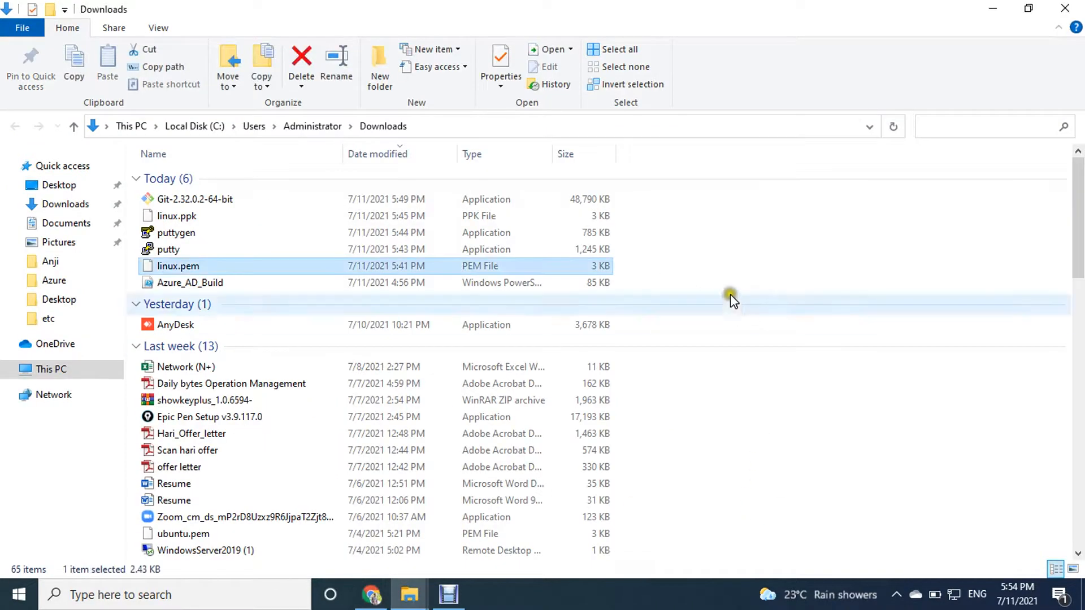
{"action": "right_click", "coordinate": [746, 229]}
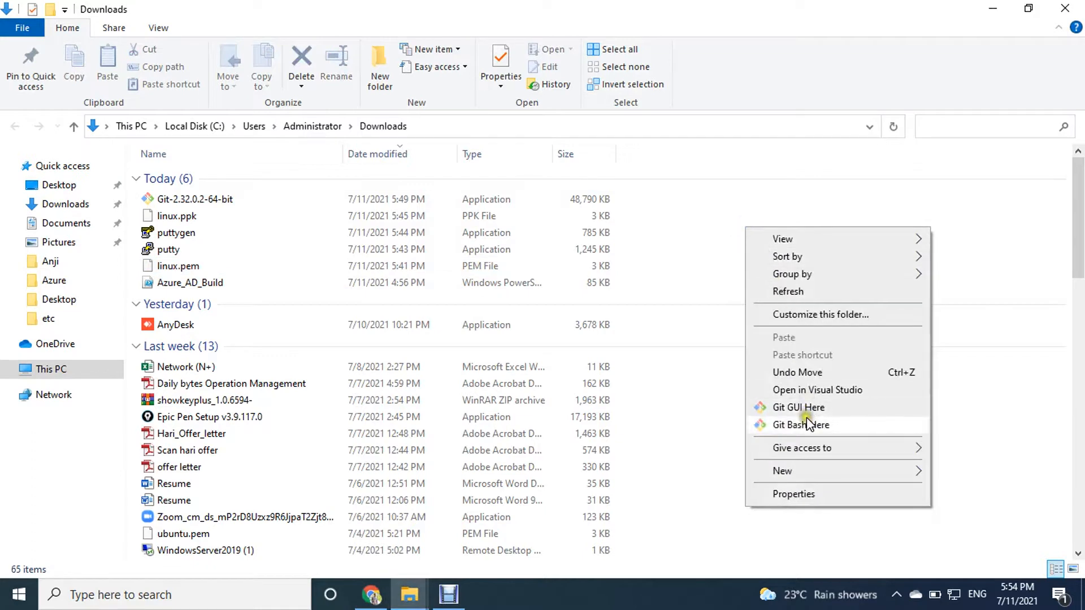
{"action": "left_click", "coordinate": [812, 421]}
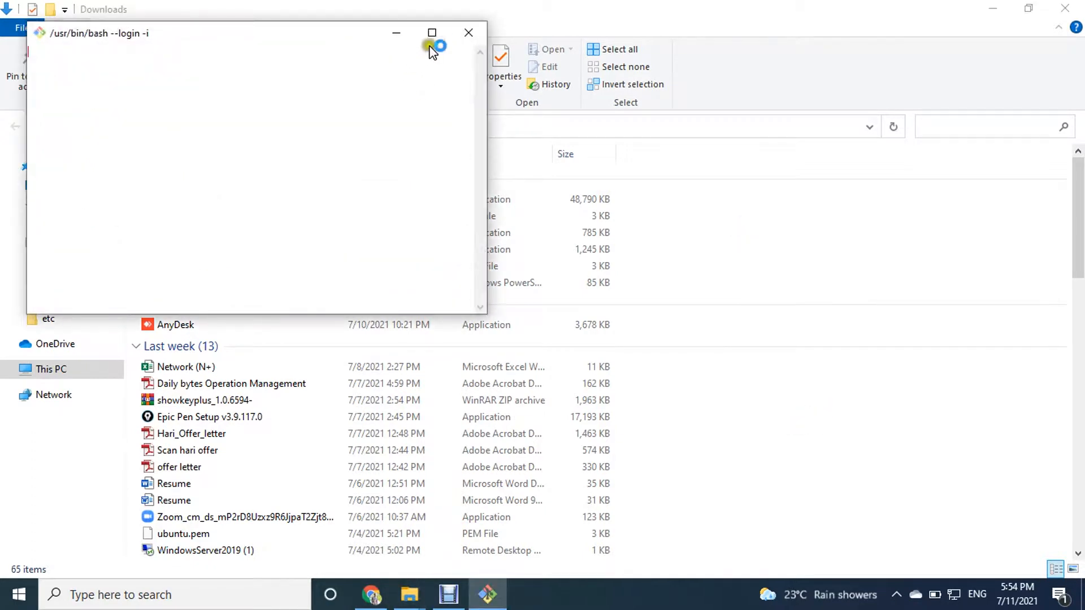
{"action": "left_click", "coordinate": [432, 34]}
{"action": "scroll", "coordinate": [406, 218], "scroll_direction": "up", "scroll_amount": 12}
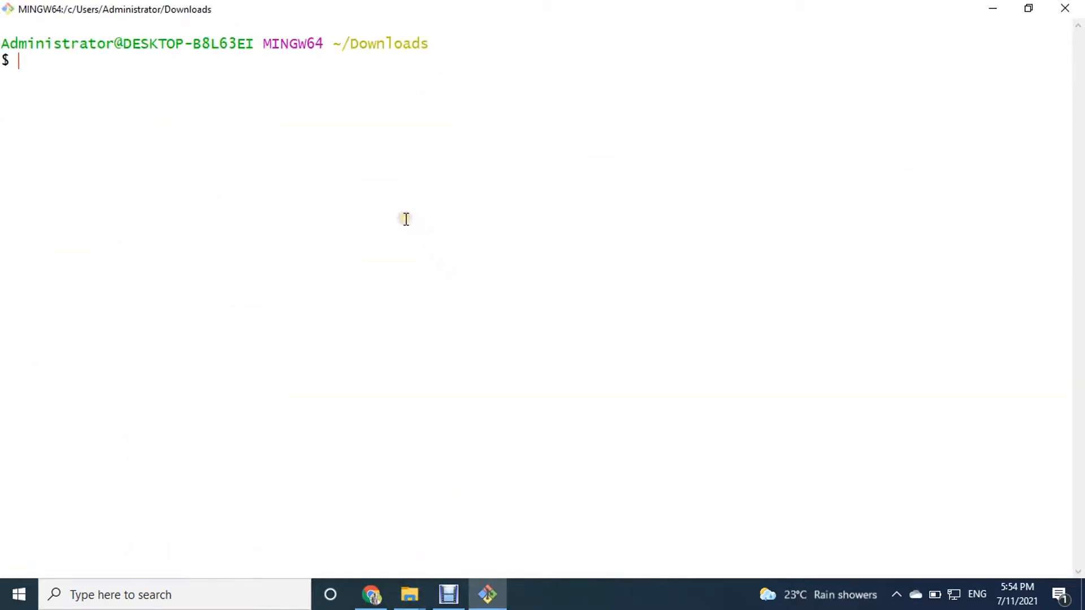
Enter the start of the SSH command at the Git Bash prompt: ssh -i "linux.pem" azureuser@.
{"action": "type", "text": "ssh"}
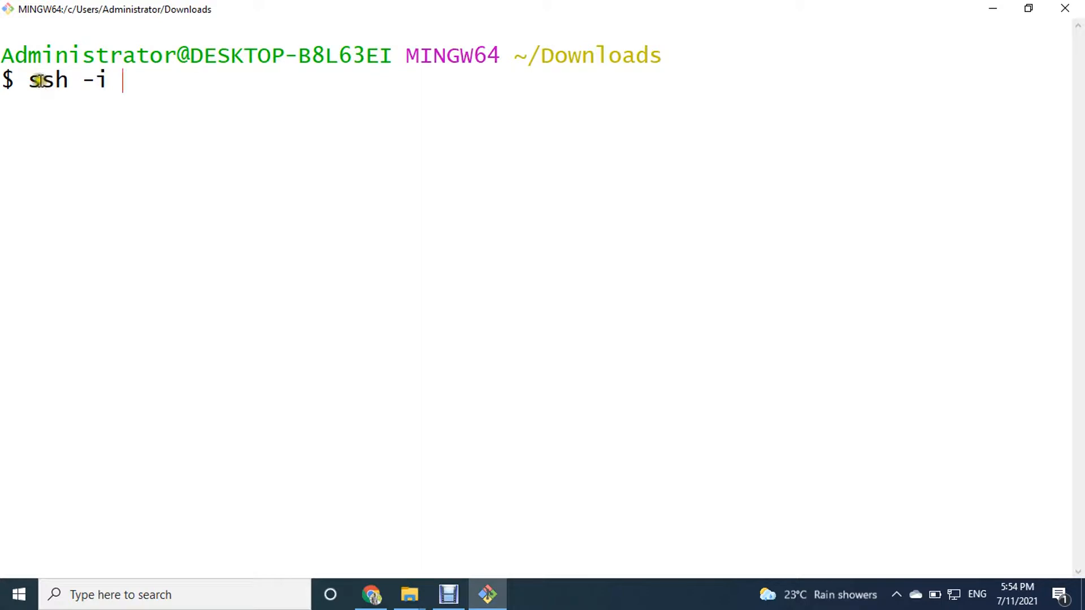
{"action": "type", "text": "-i \"linux.pem"}
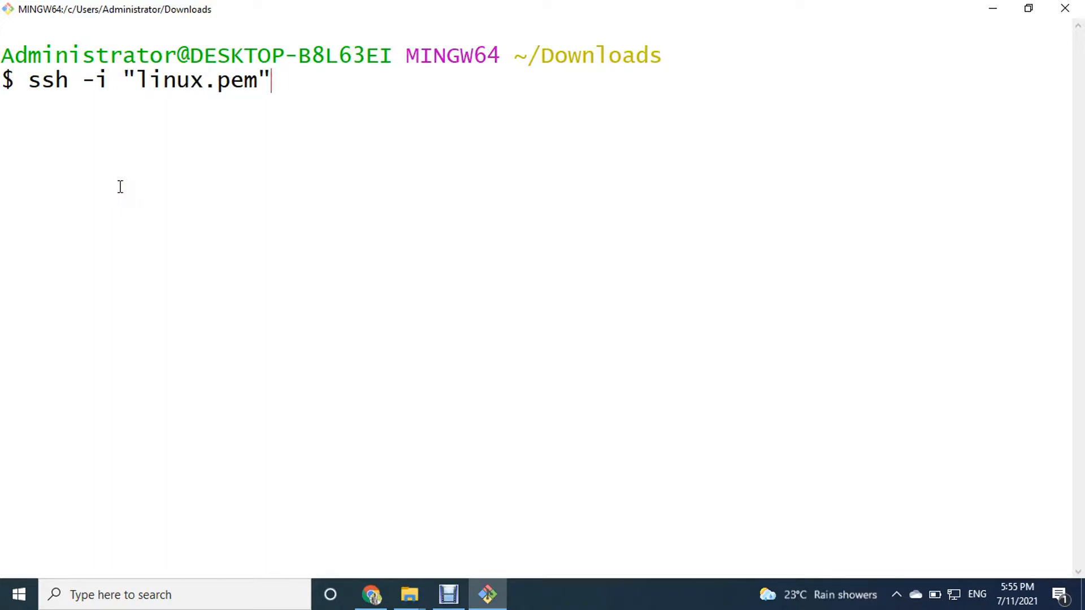
{"action": "type", "text": "reuser@"}
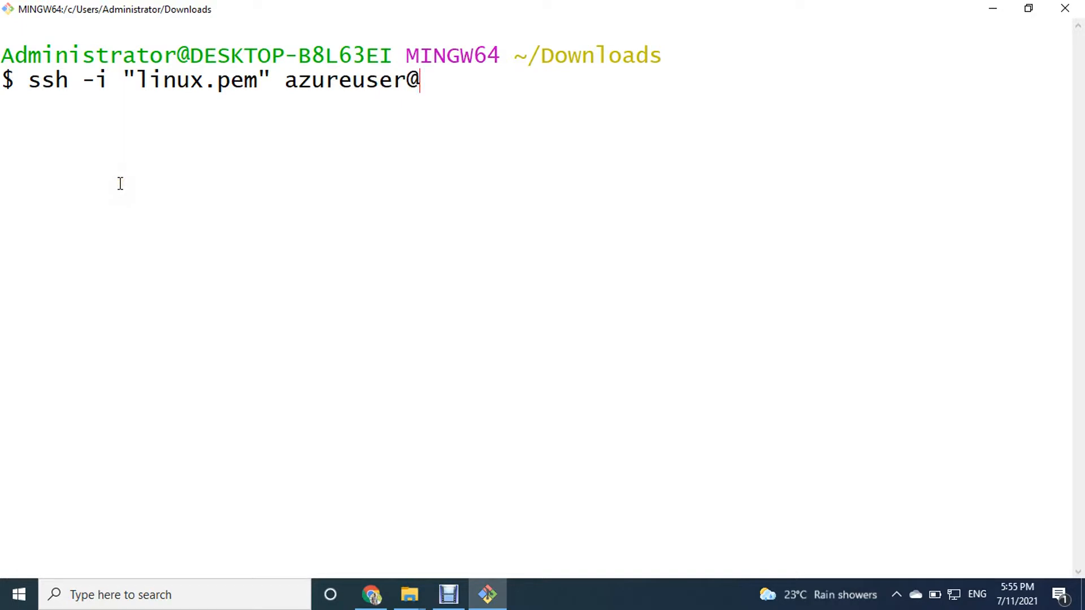
Copy the Ubuntu virtual machine's public IP address from the Azure portal and append it to the SSH command in Git Bash.
{"action": "left_click", "coordinate": [372, 595]}
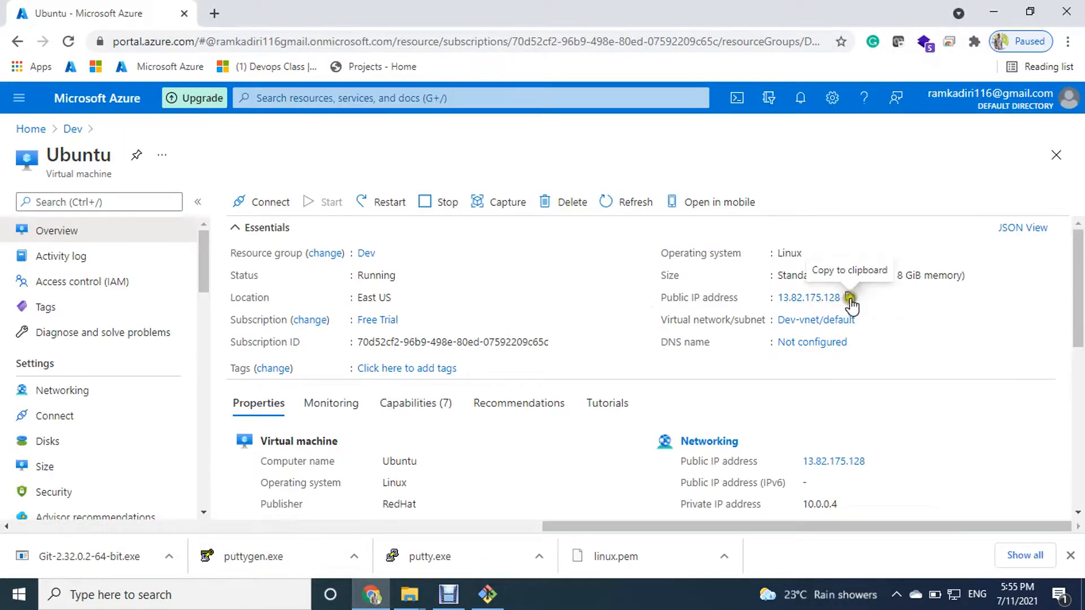
{"action": "left_click", "coordinate": [850, 298]}
{"action": "left_click", "coordinate": [487, 595]}
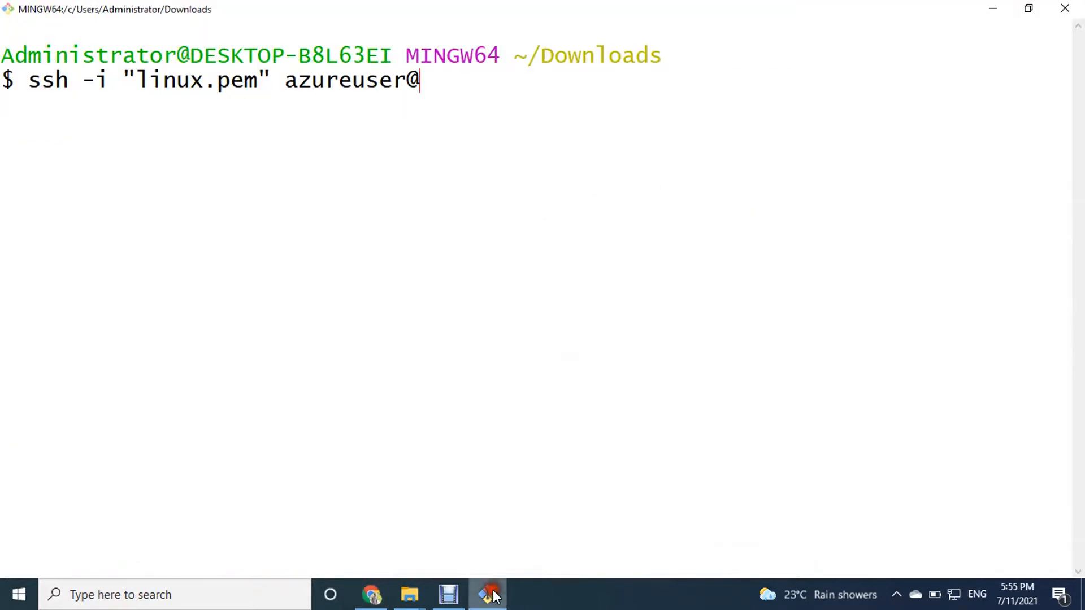
{"action": "right_click", "coordinate": [490, 86]}
{"action": "left_click", "coordinate": [508, 135]}
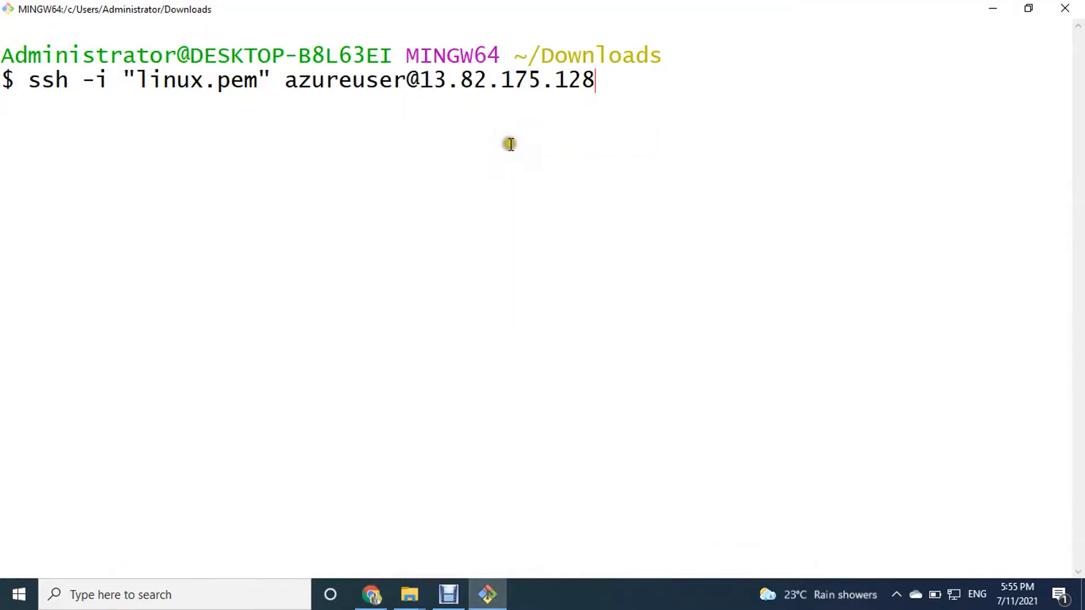
{"action": "key", "text": "Return"}
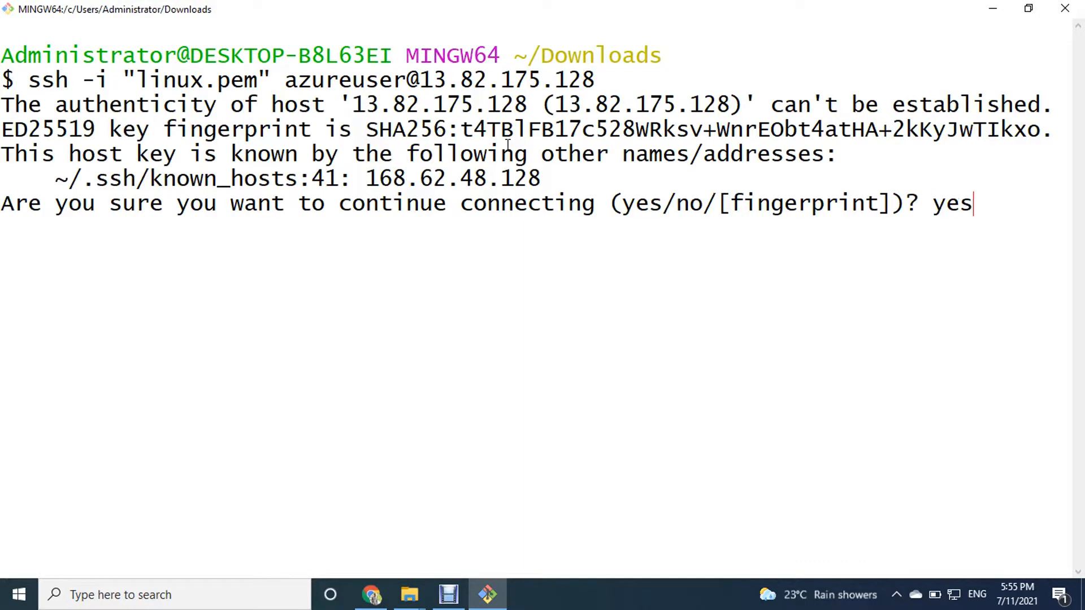
{"action": "type", "text": "yes"}
{"action": "key", "text": "Return"}
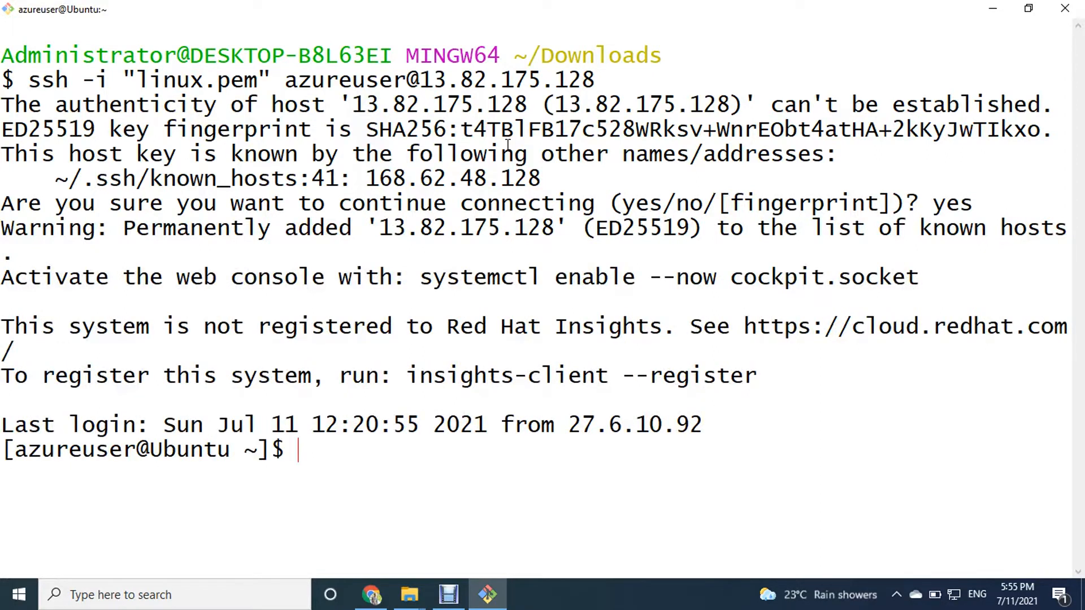
Clear the terminal screen and close the Git Bash window, ending the running SSH session.
{"action": "key", "text": "ctrl+l"}
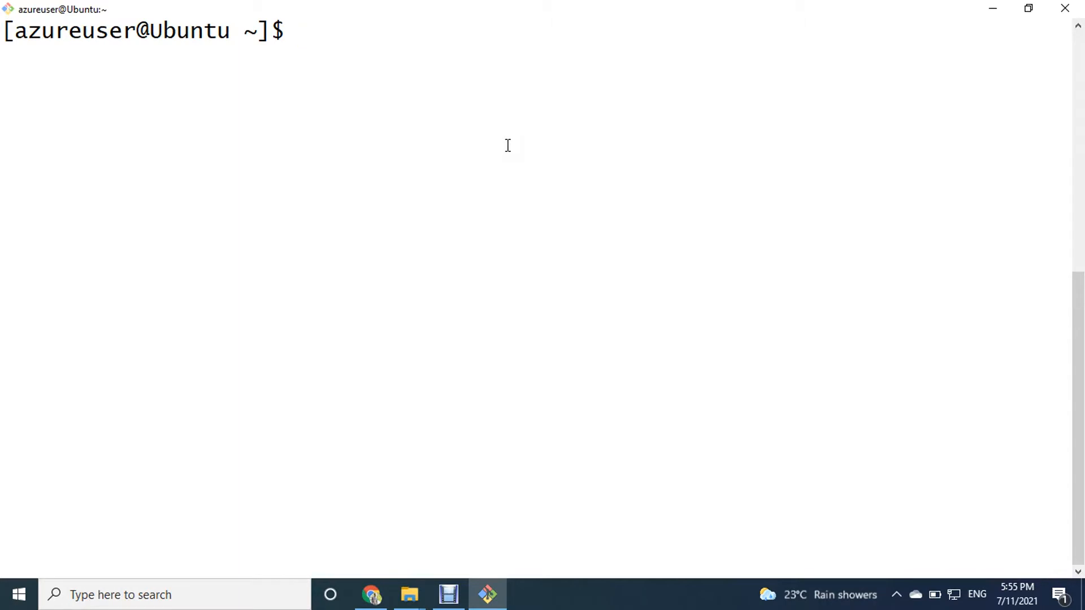
{"action": "left_click", "coordinate": [1065, 8]}
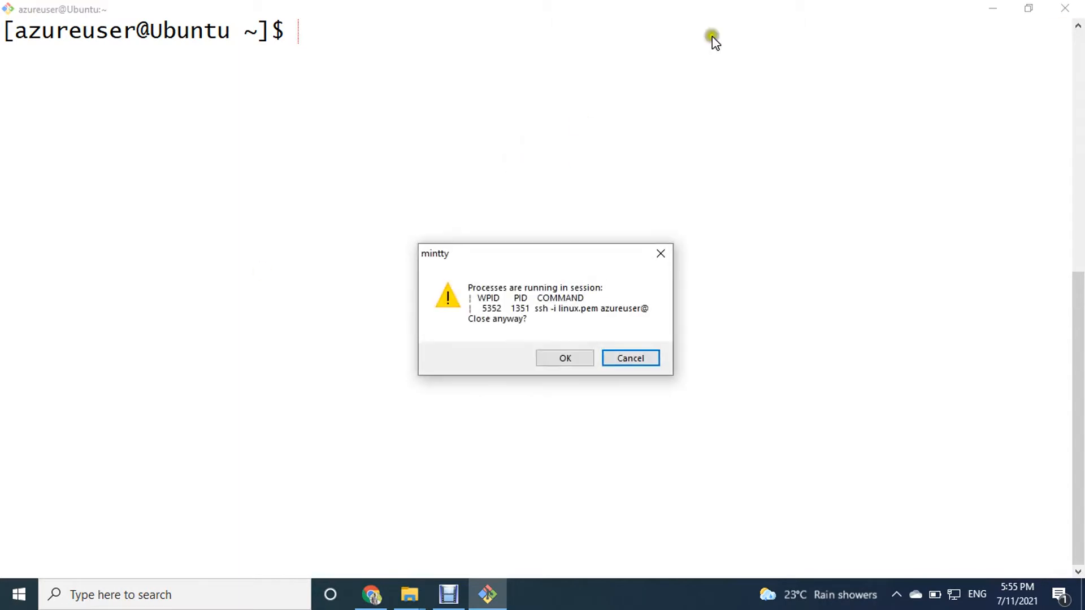
{"action": "left_click", "coordinate": [558, 363]}
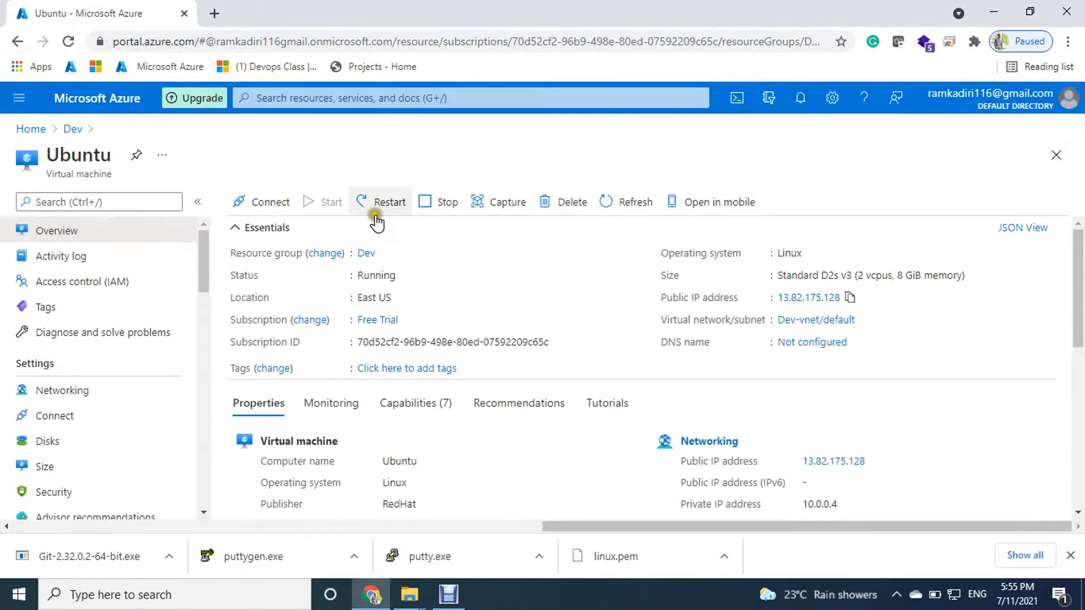
{"action": "left_click", "coordinate": [537, 308]}
{"action": "left_click", "coordinate": [537, 309]}
{"action": "left_click", "coordinate": [536, 309]}
{"action": "left_click", "coordinate": [535, 310]}
{"action": "left_click", "coordinate": [514, 295]}
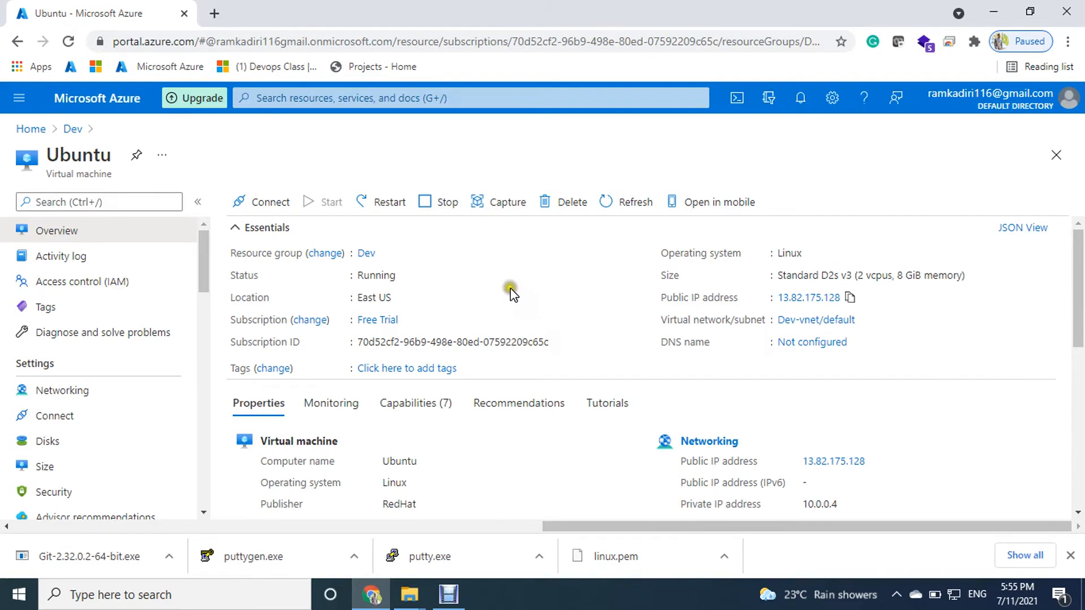
{"action": "left_click", "coordinate": [863, 373]}
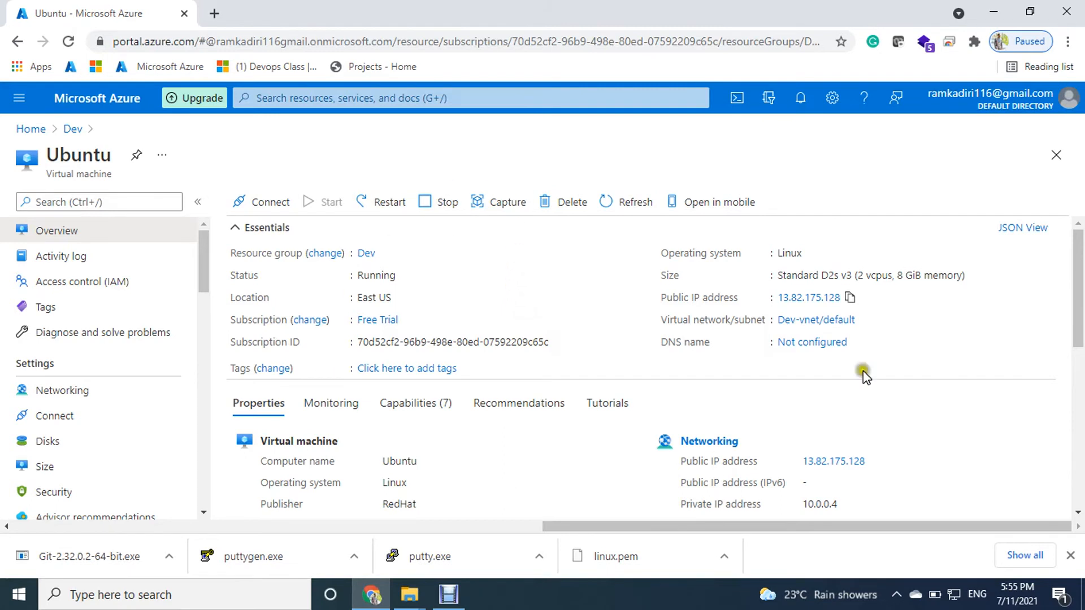